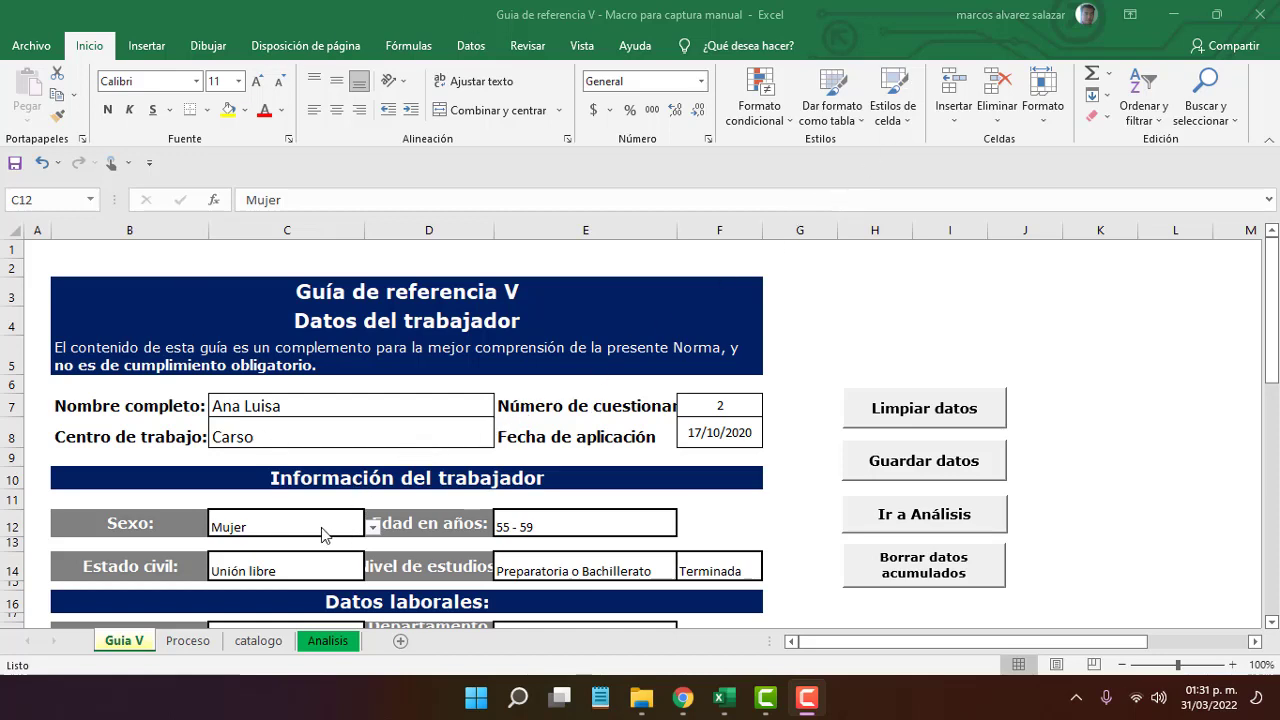
Test the Sexo dropdown in C12 with Hombre, then leave it on Mujer
left_click(372, 530)
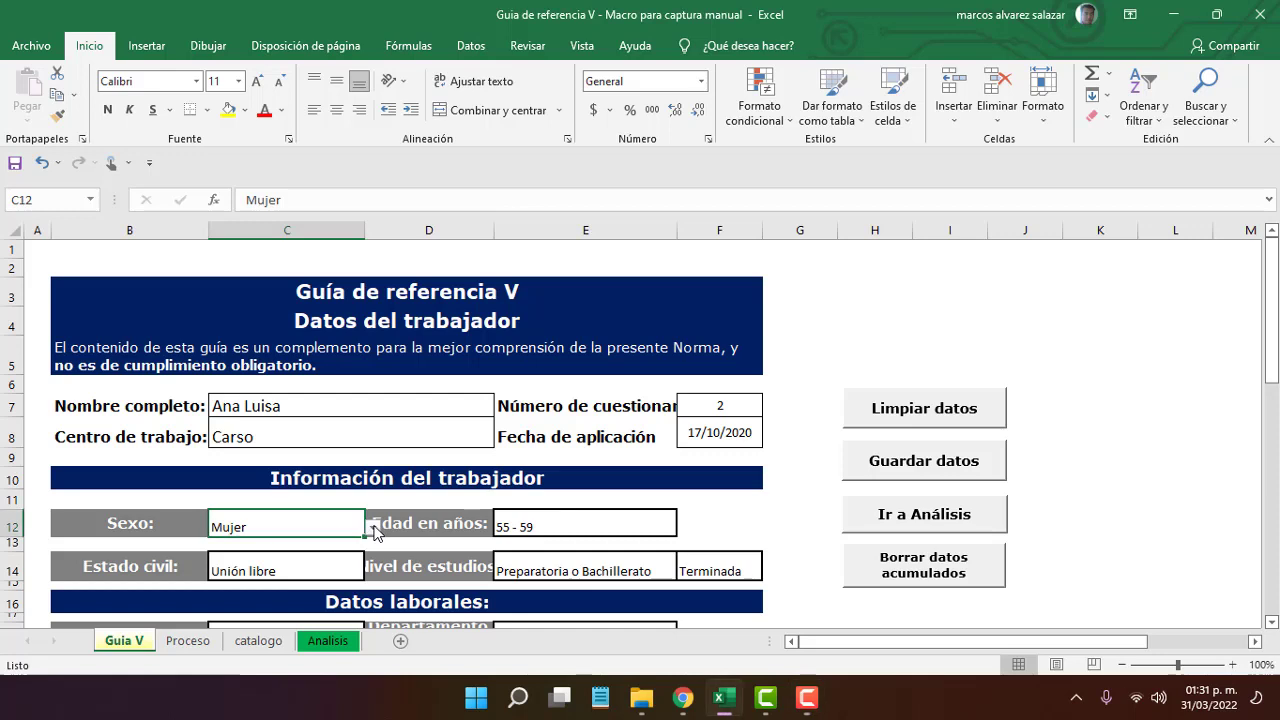
left_click(372, 530)
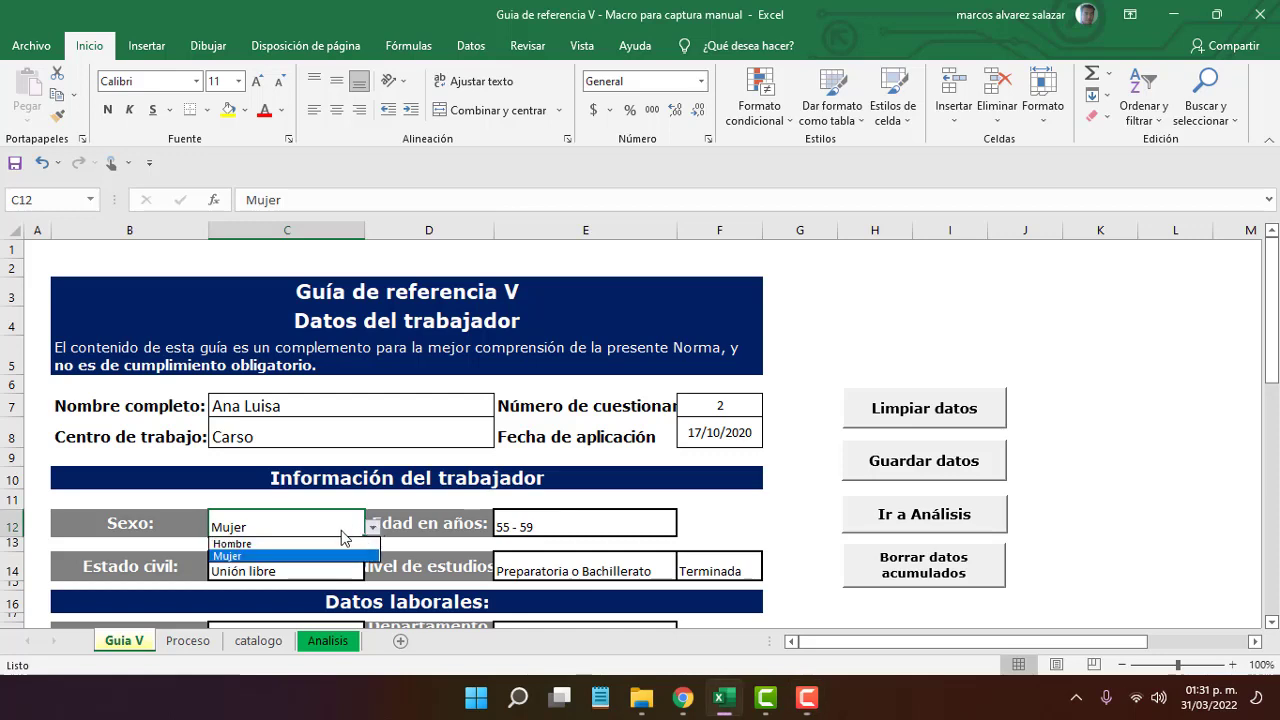
left_click(290, 544)
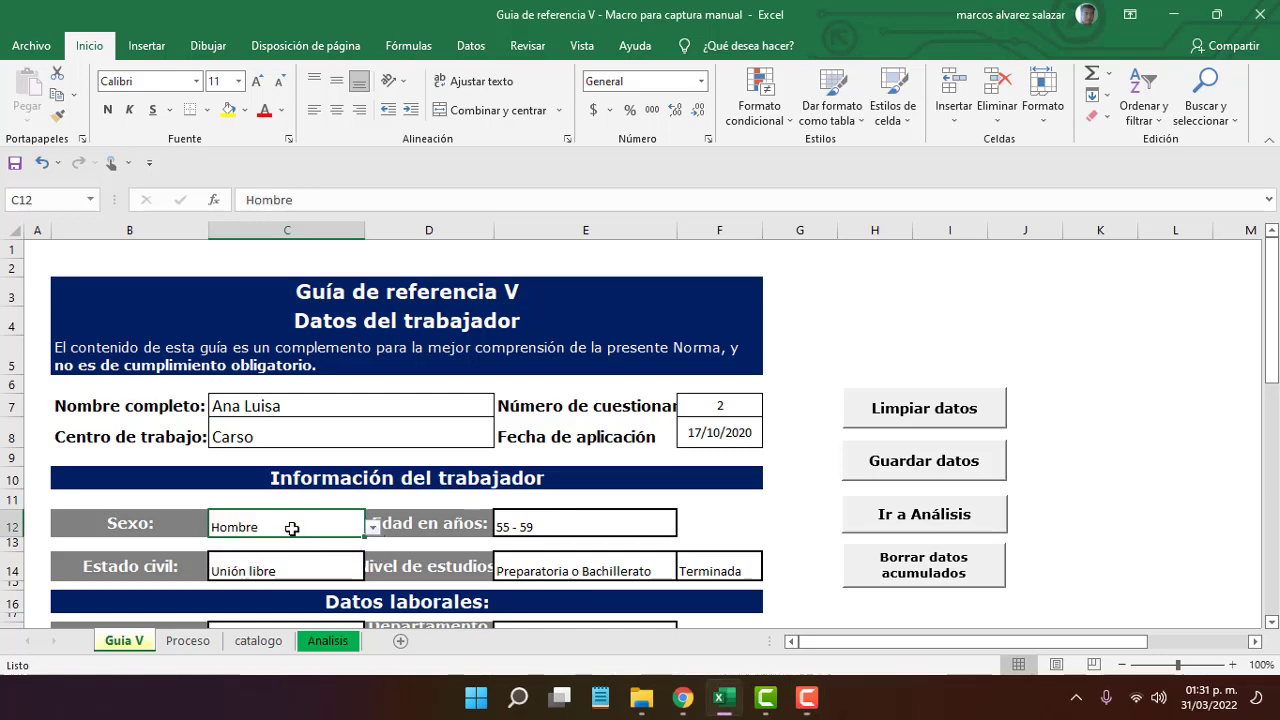
left_click(372, 530)
left_click(311, 548)
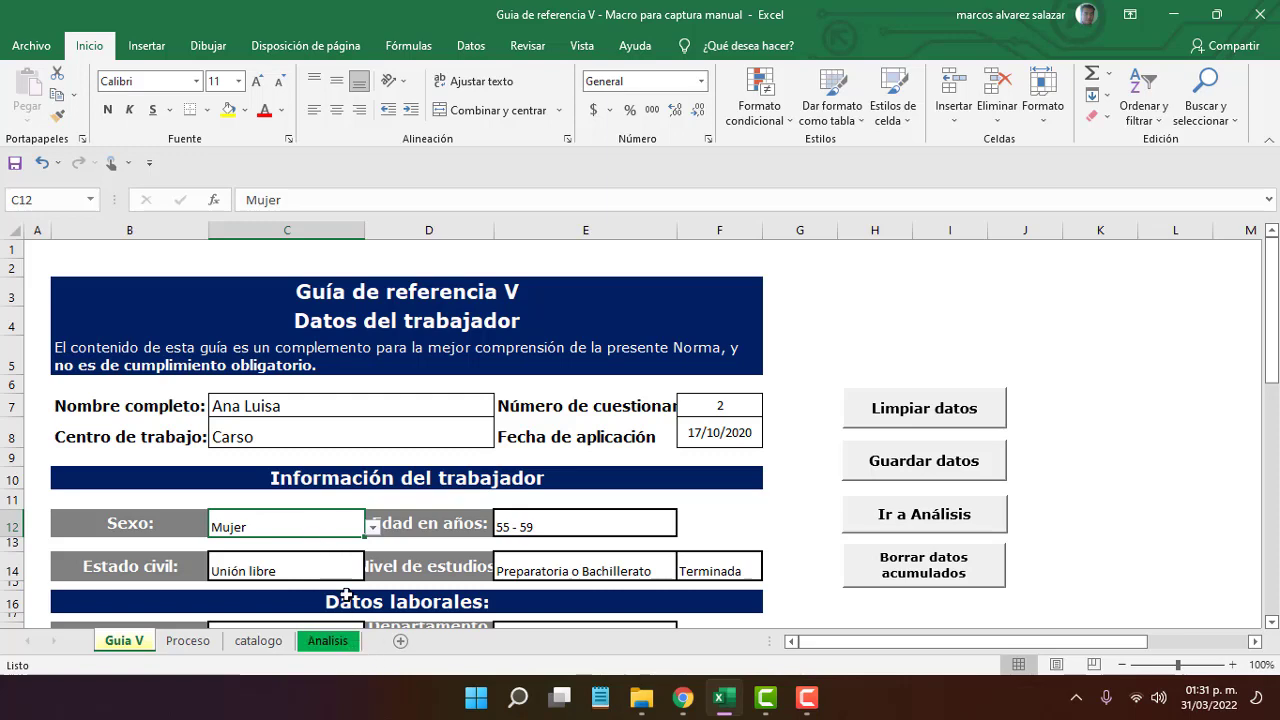
Copy the worker form range B3:F26, from its title through row 26
scroll(365, 535, "down", 2)
scroll(365, 535, "down", 1)
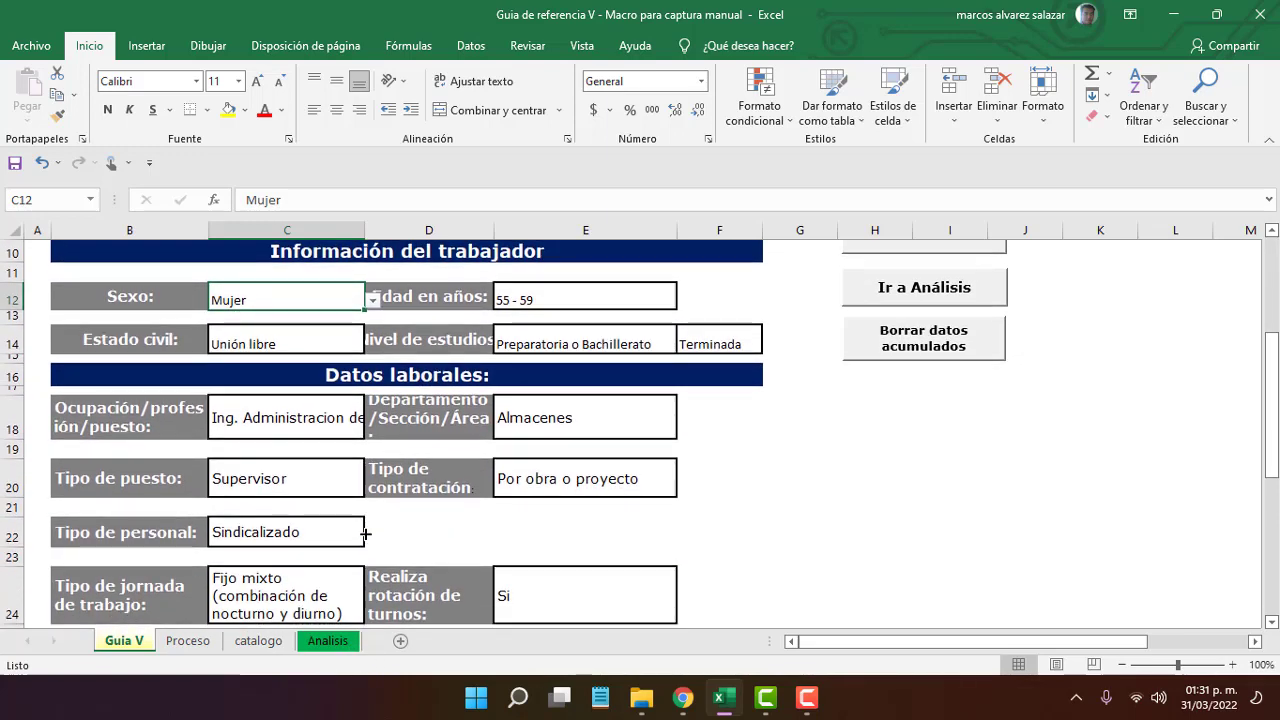
scroll(365, 535, "down", 1)
scroll(365, 535, "down", 2)
scroll(363, 539, "up", 3)
scroll(363, 539, "up", 3)
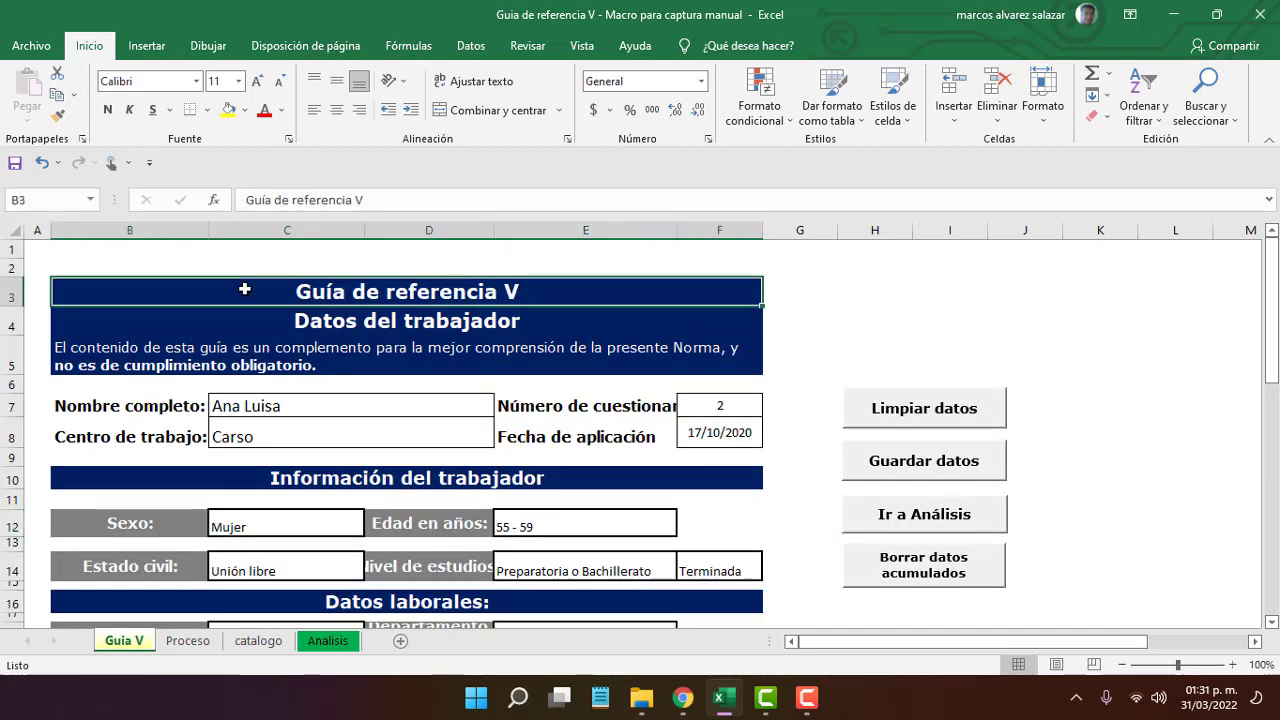
mouse_move(249, 290)
left_mouse_down()
mouse_move(207, 716)
mouse_move(243, 450)
left_mouse_up()
key("ctrl+c")
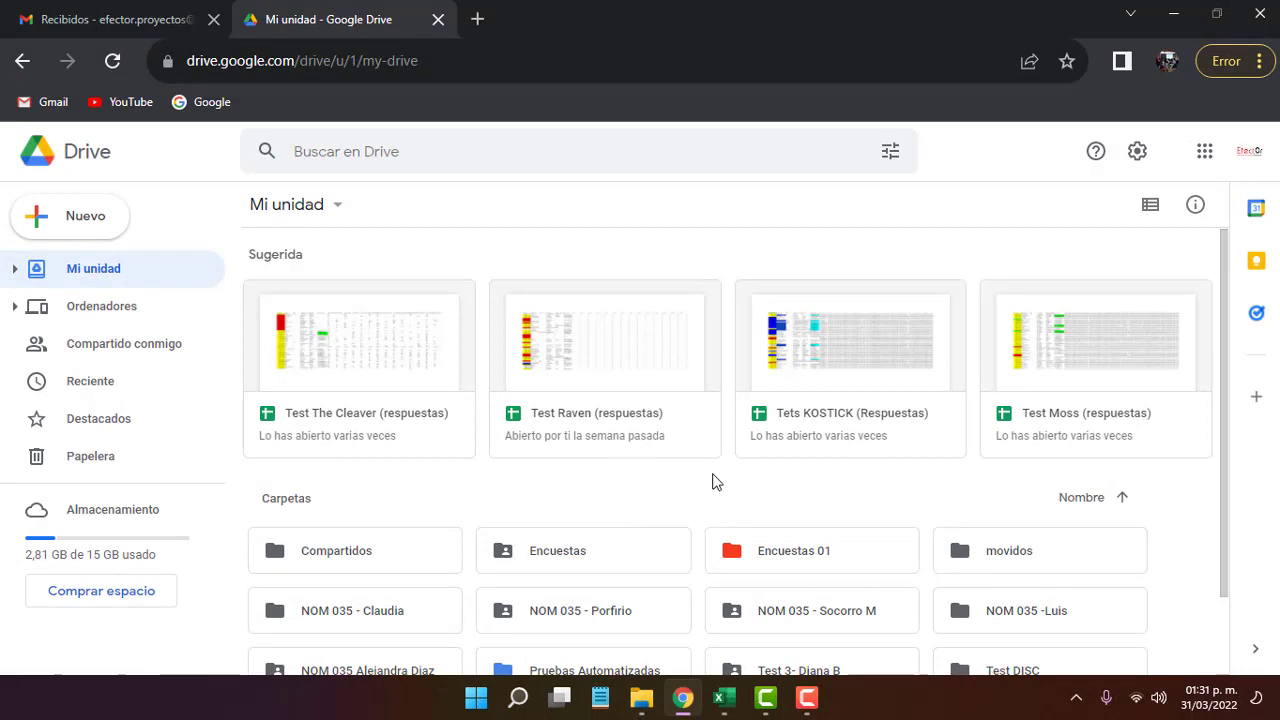
Create a blank Google Sheets spreadsheet from Drive's Nuevo menu
left_click(77, 228)
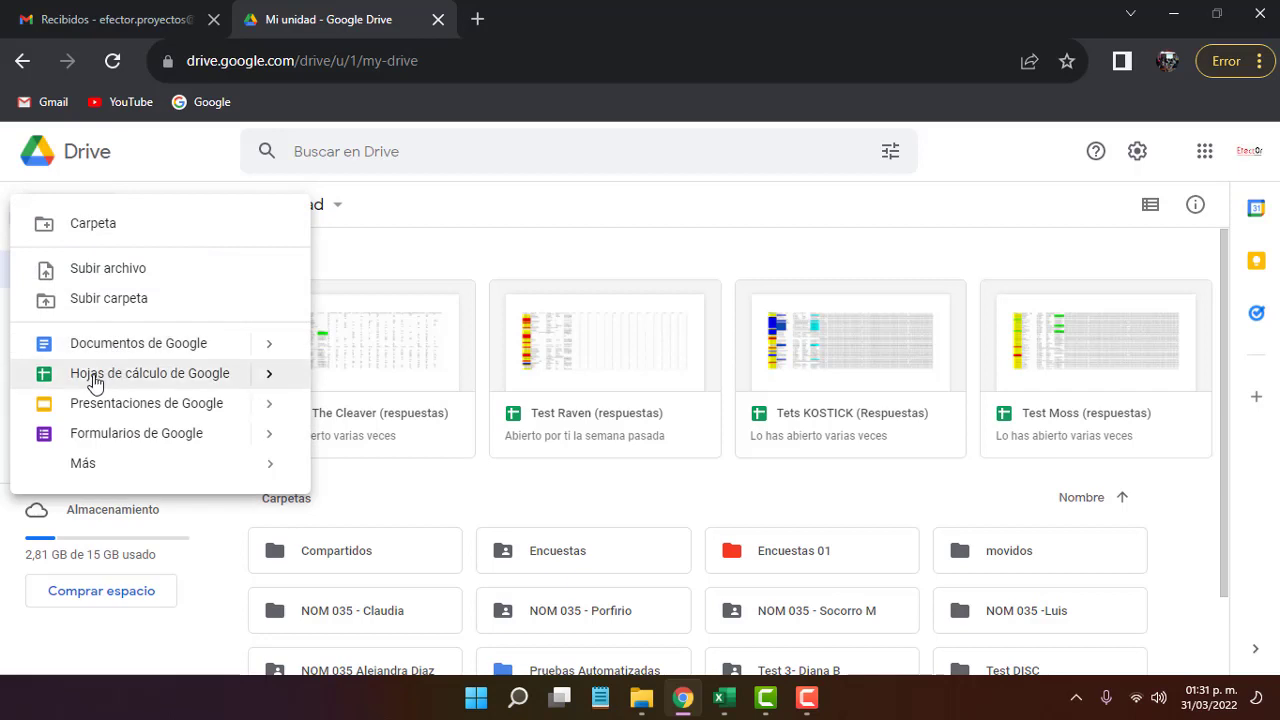
left_click(102, 383)
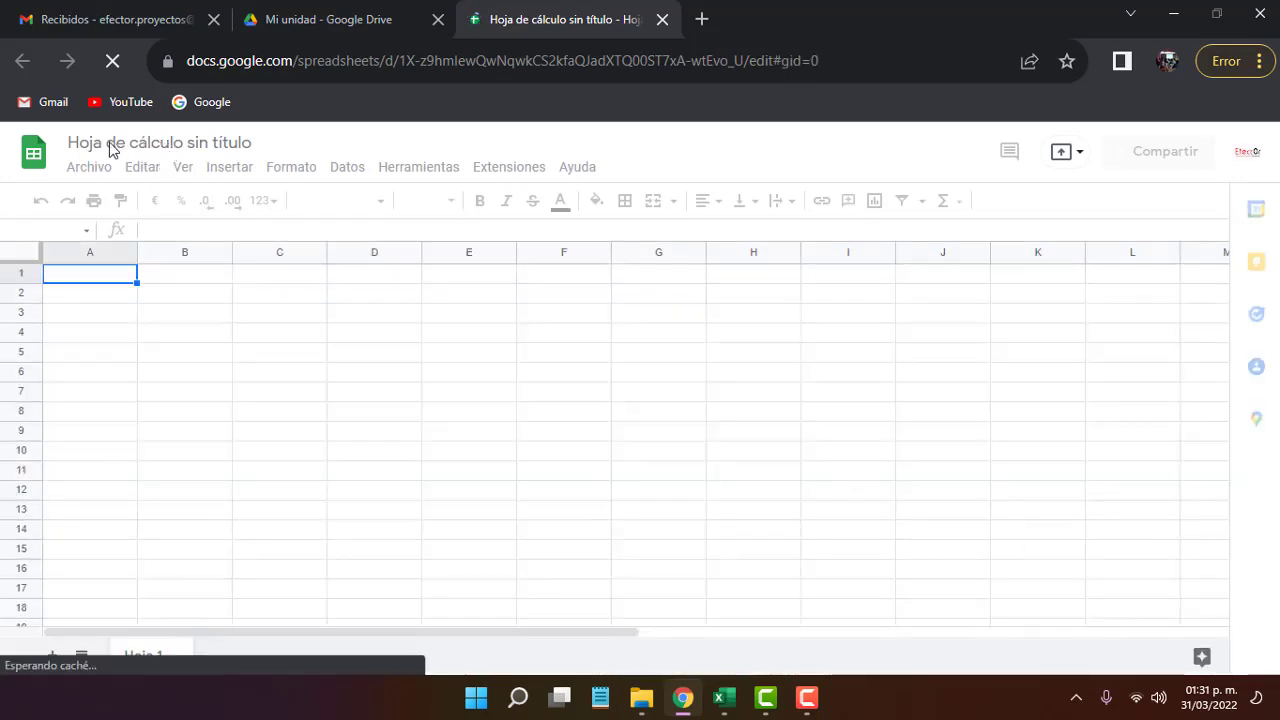
Rename the spreadsheet to 'Ejemplo listas desplegables'
left_click(119, 143)
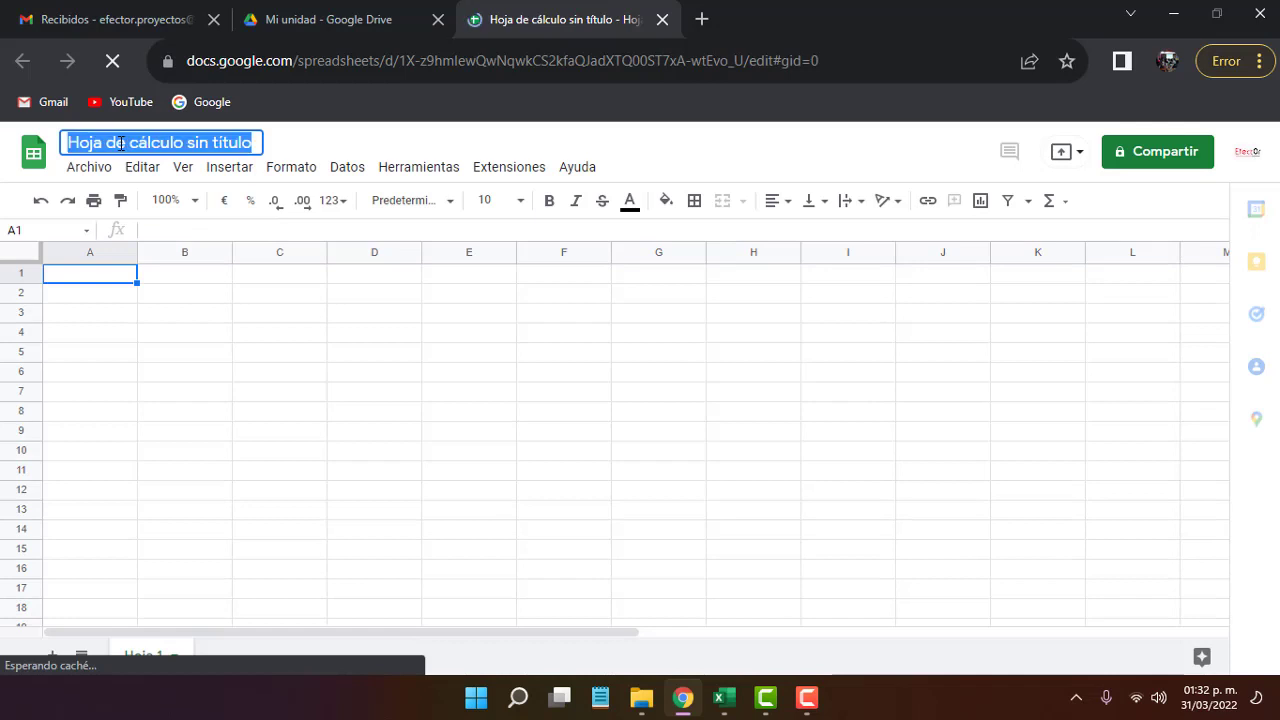
double_click(119, 143)
triple_click(121, 143)
type("E")
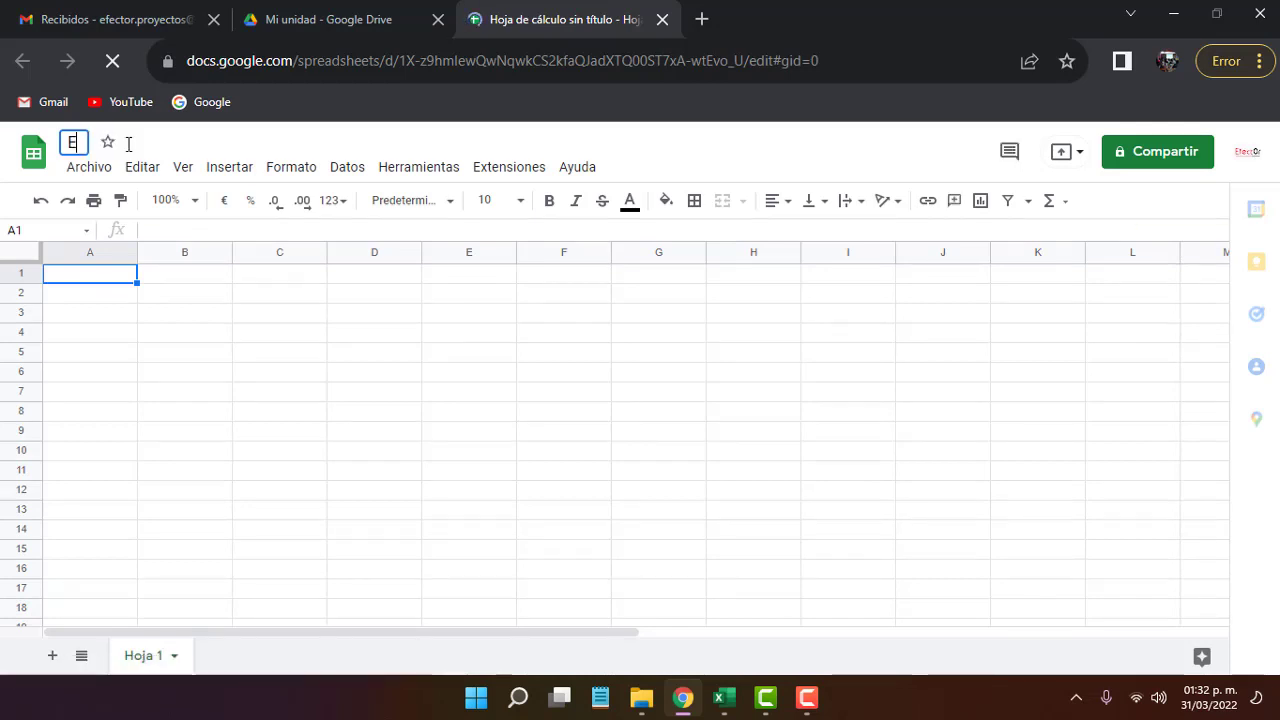
type("jemplo")
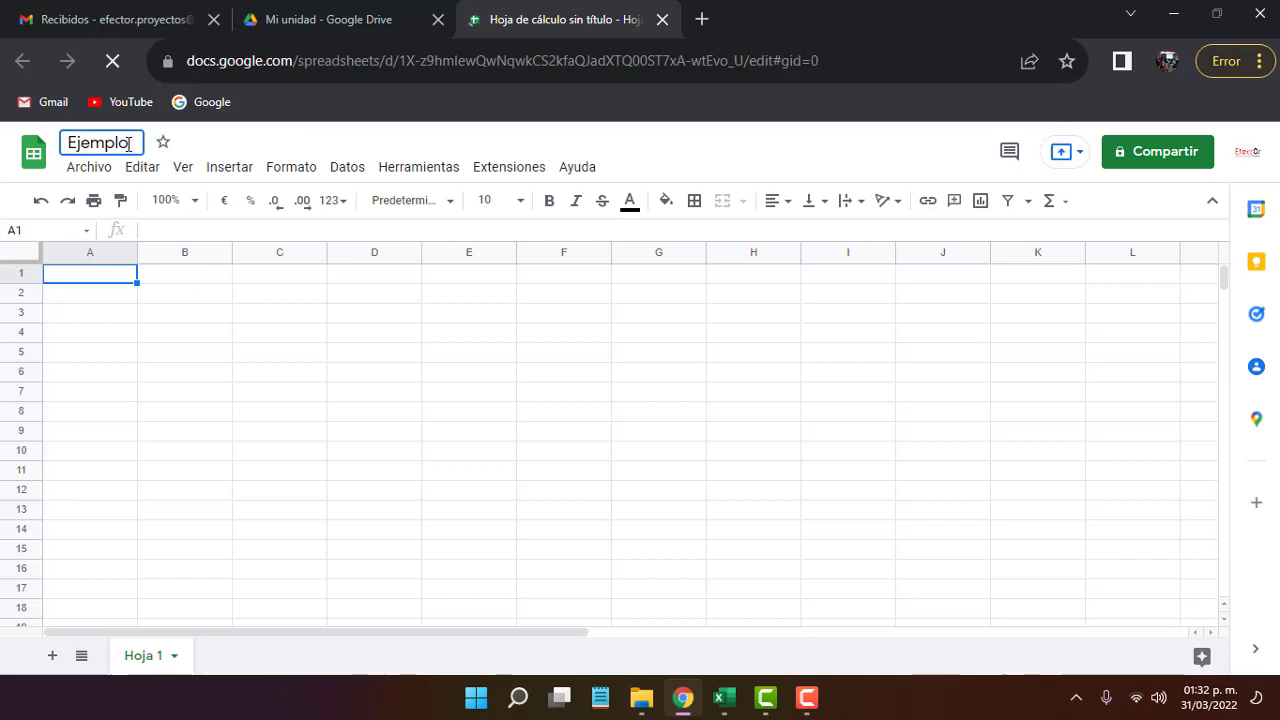
type(" listas")
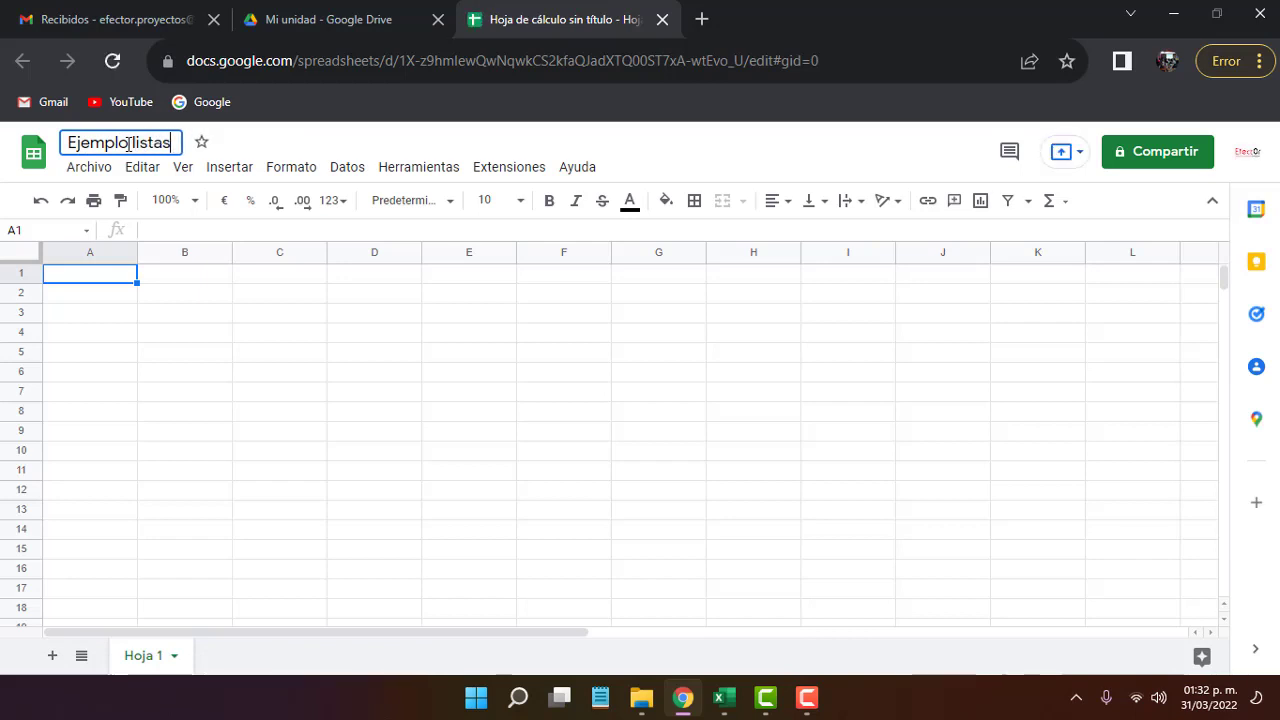
type(" desplegable")
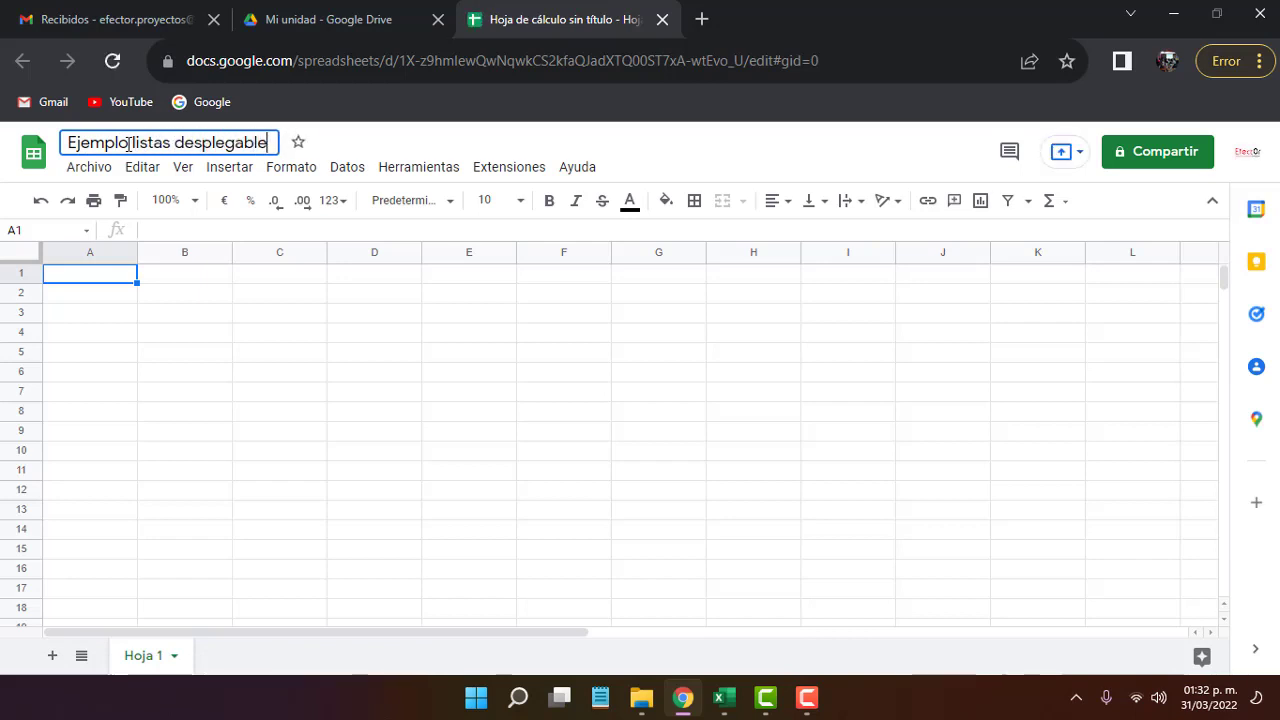
type("s")
Paste the copied worker form starting at cell B2
left_click(203, 370)
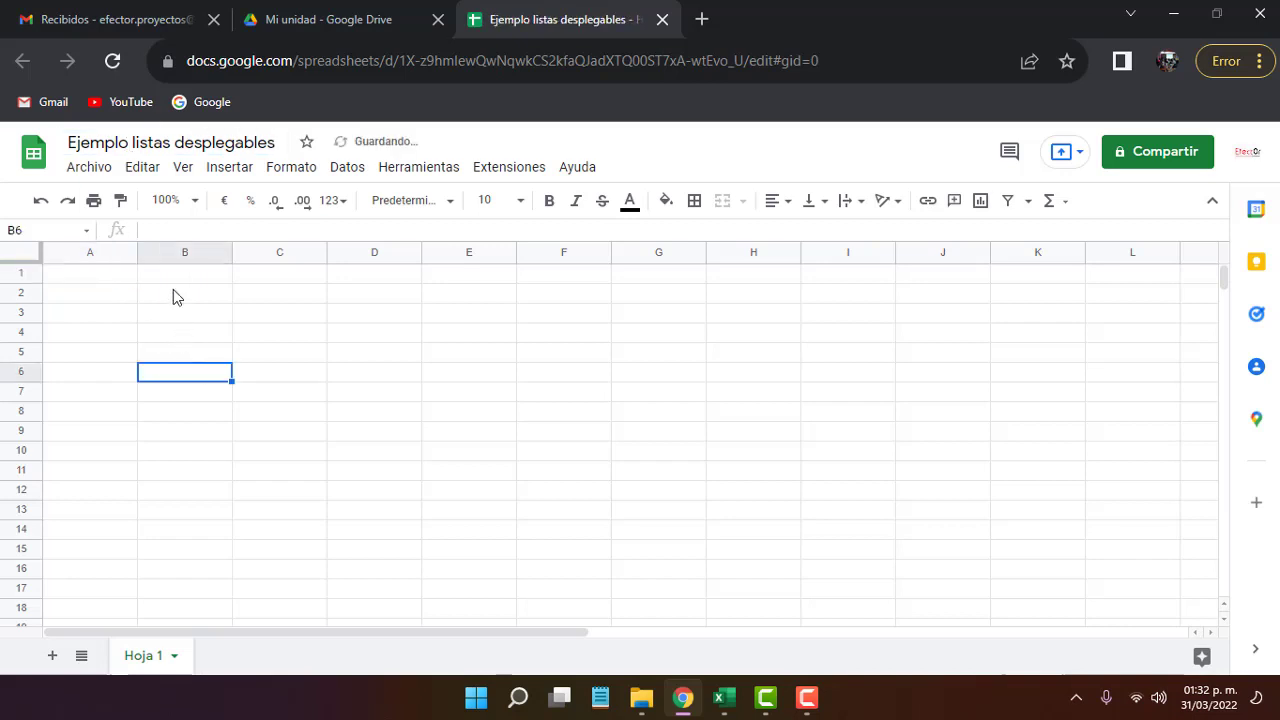
left_click(173, 291)
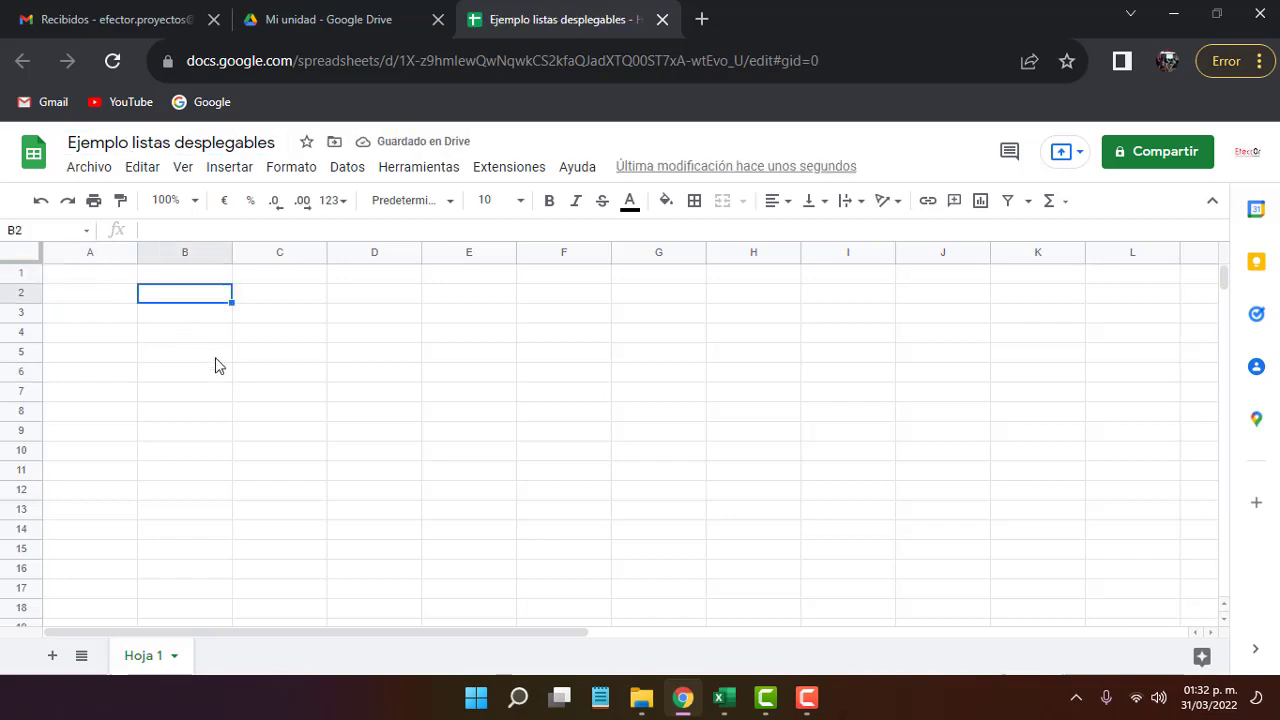
key("ctrl+v")
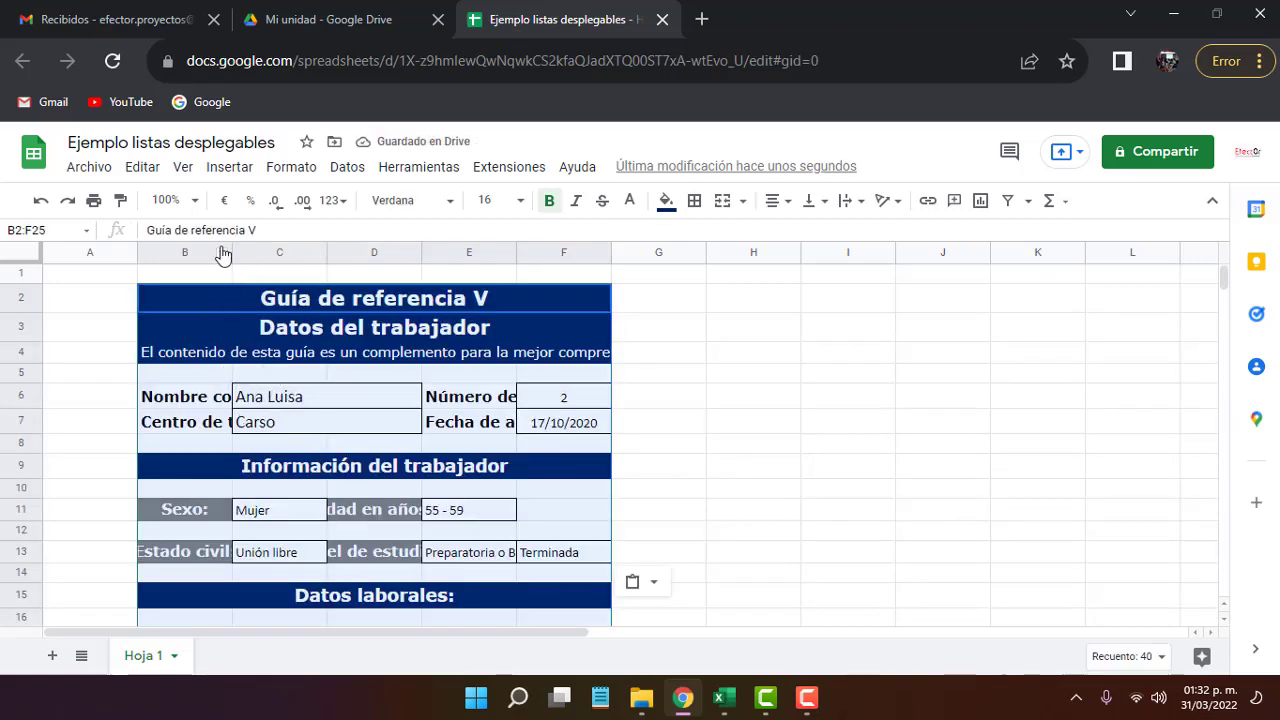
Widen columns B, F, E and D so labels like 'Edad en años:' show in full
left_click(222, 308)
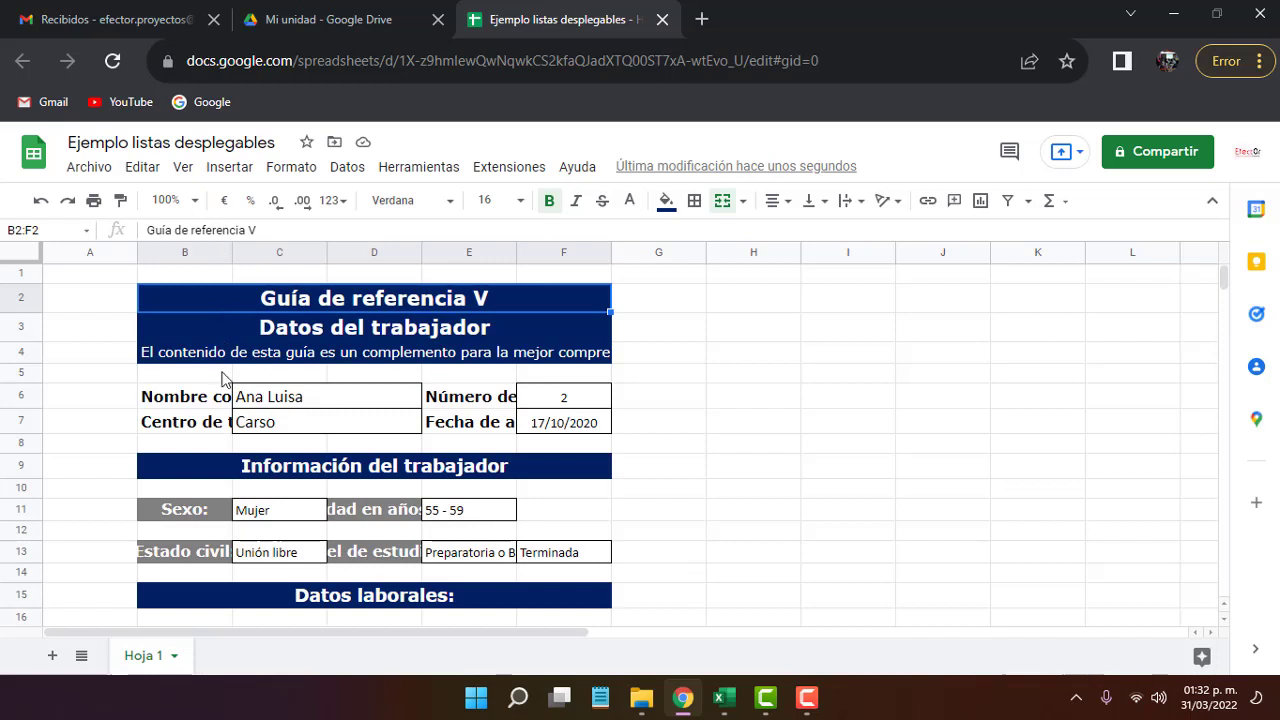
mouse_move(232, 254)
left_click_drag(230, 262, 312, 262)
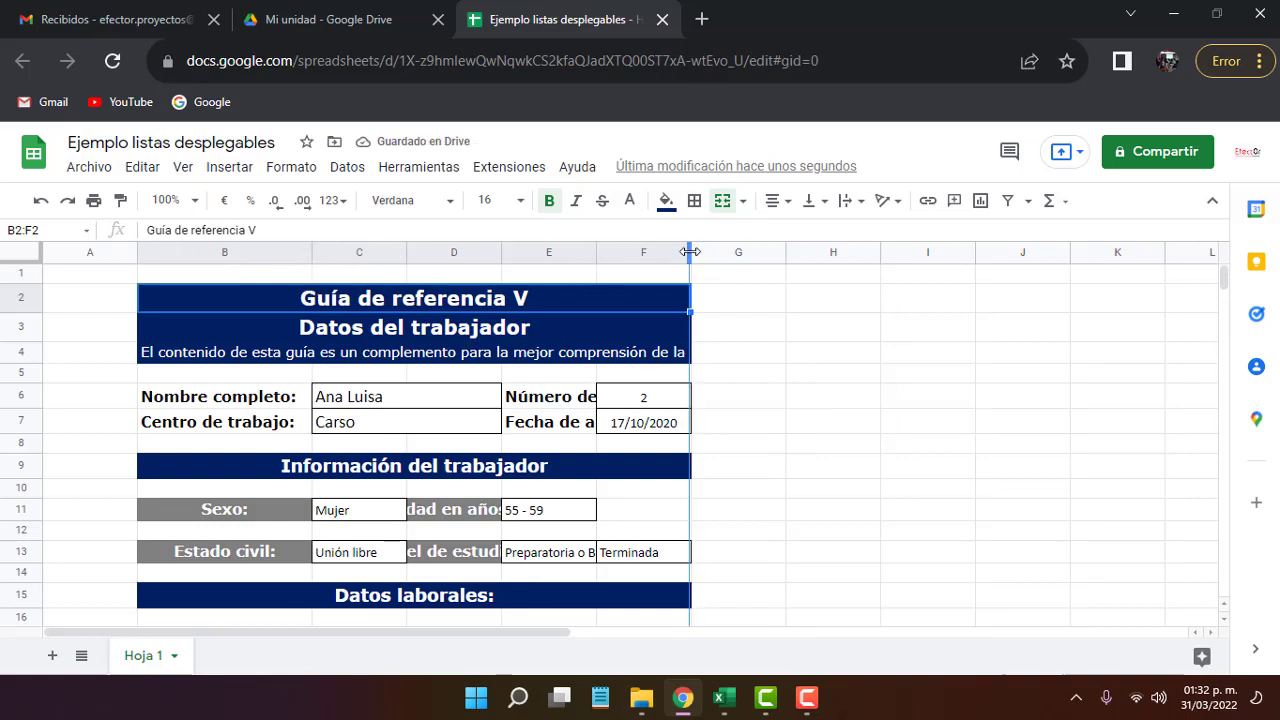
left_click_drag(689, 252, 749, 252)
left_click_drag(597, 252, 717, 256)
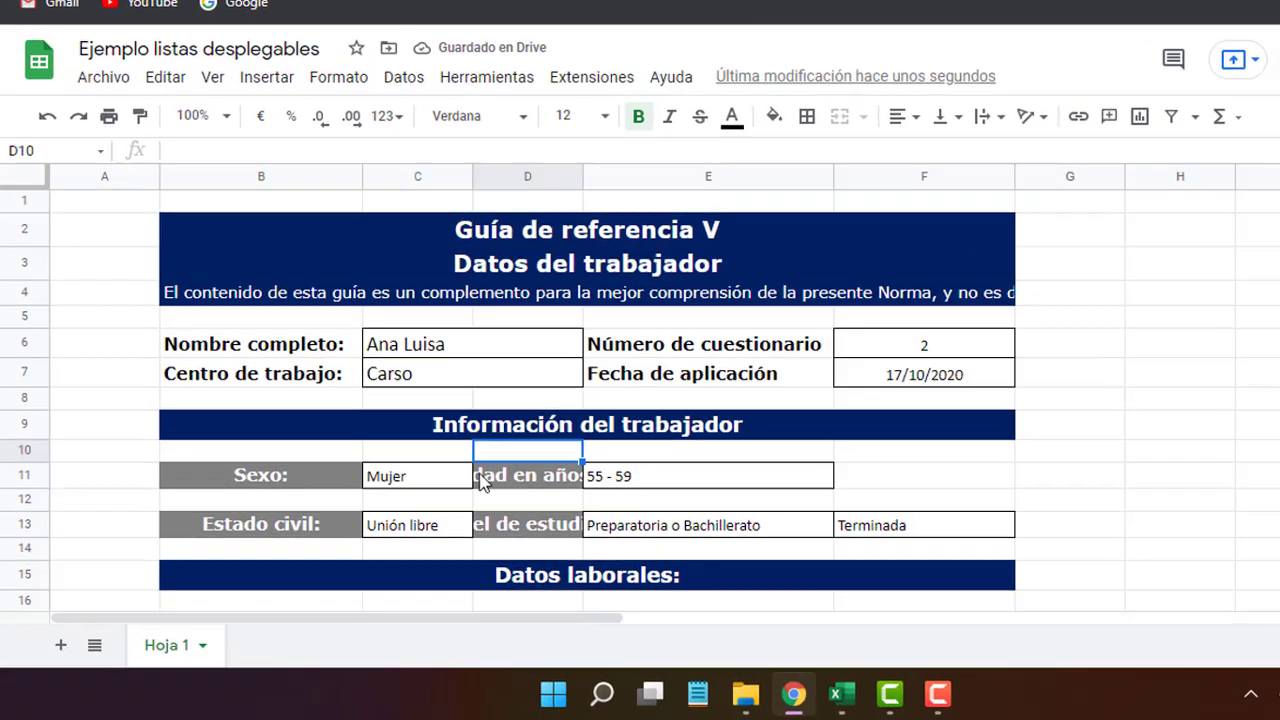
left_click(395, 510)
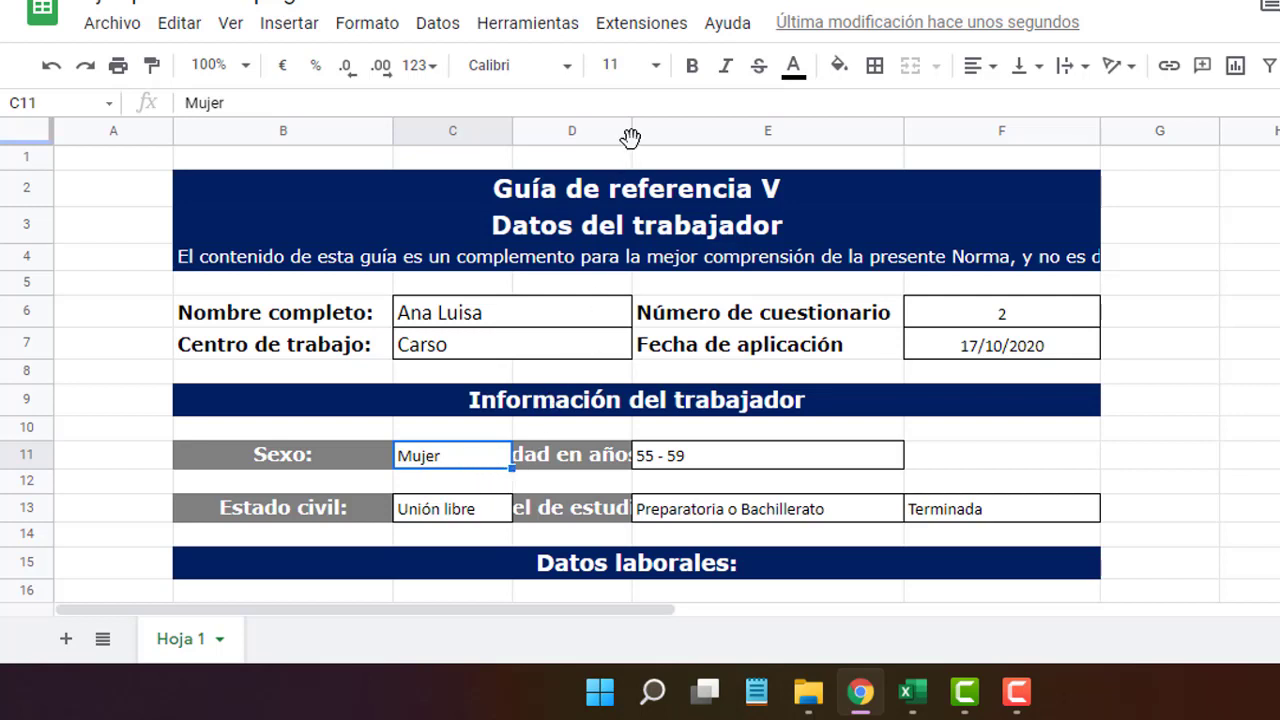
left_click_drag(631, 137, 748, 137)
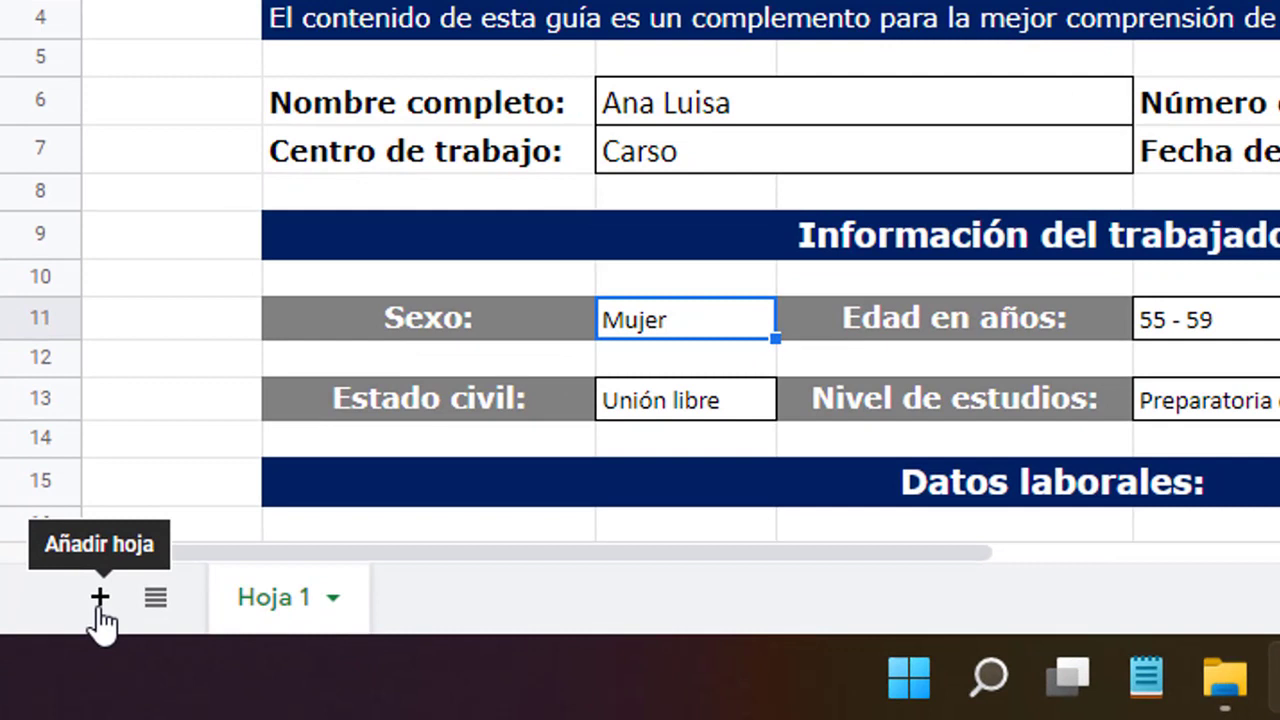
Add a new sheet and rename it from Hoja 2 to 'Catalogos'
left_click(99, 607)
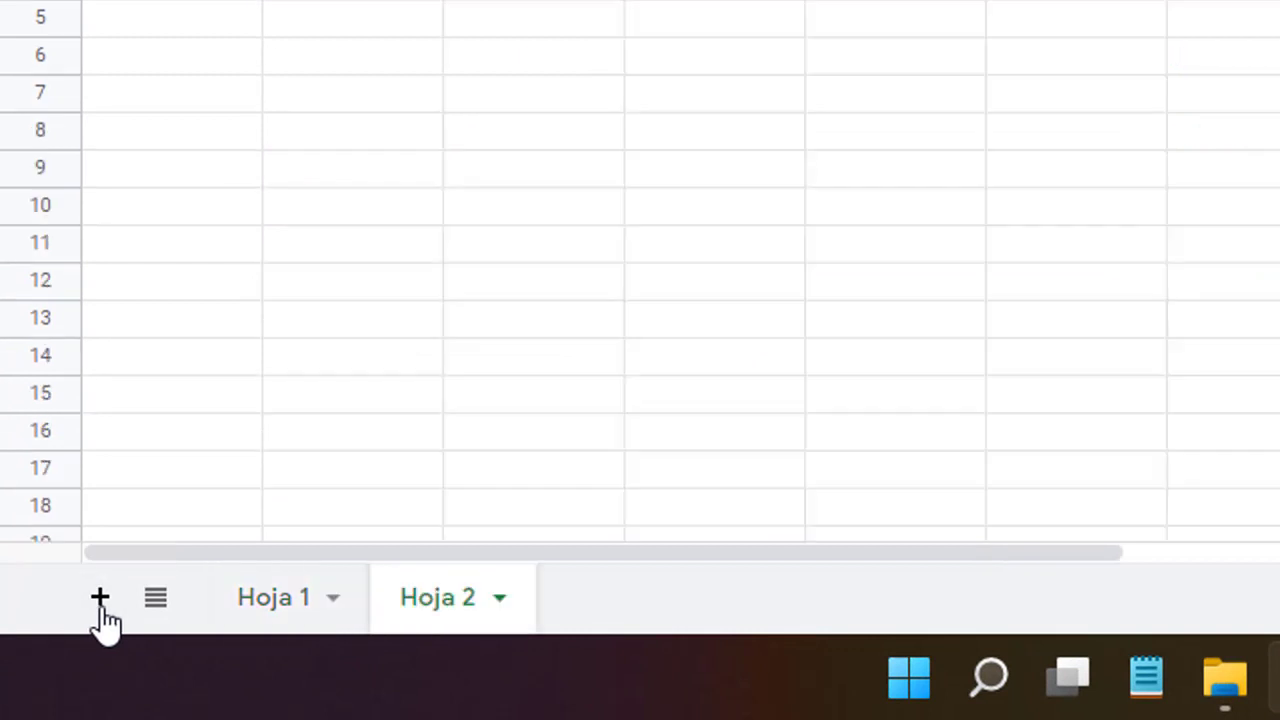
double_click(466, 615)
type("Ca")
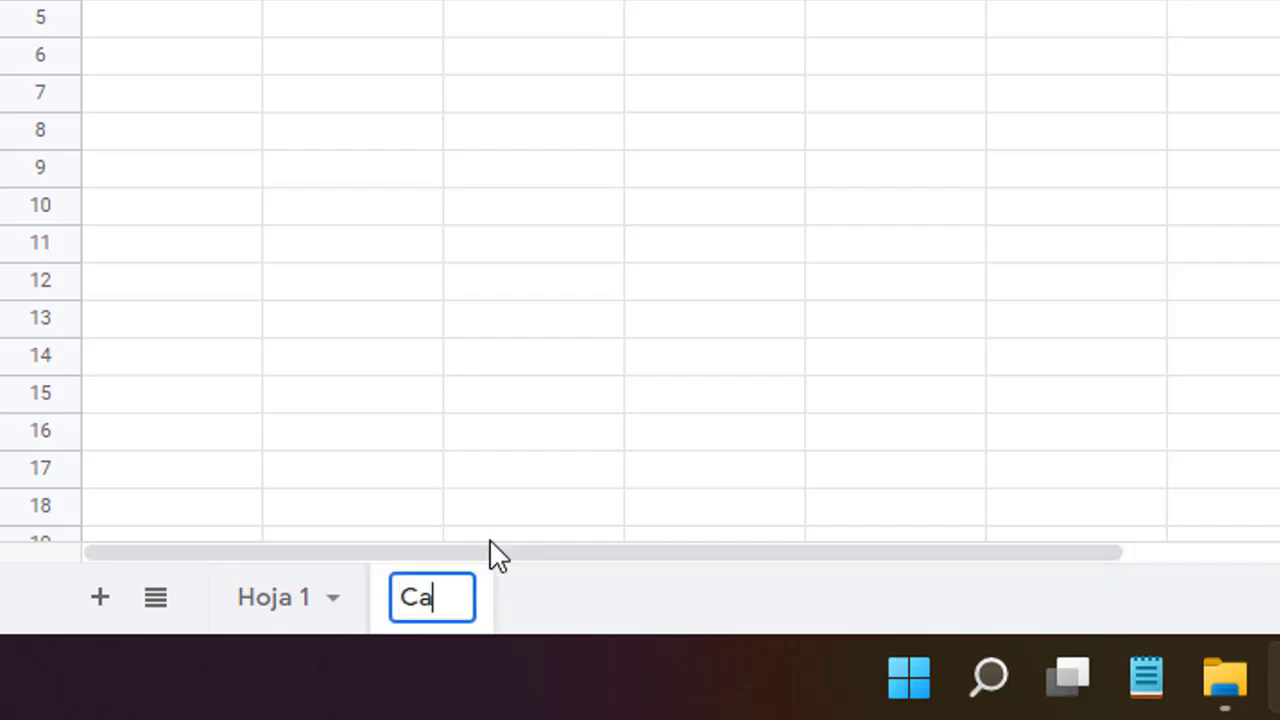
type("talog")
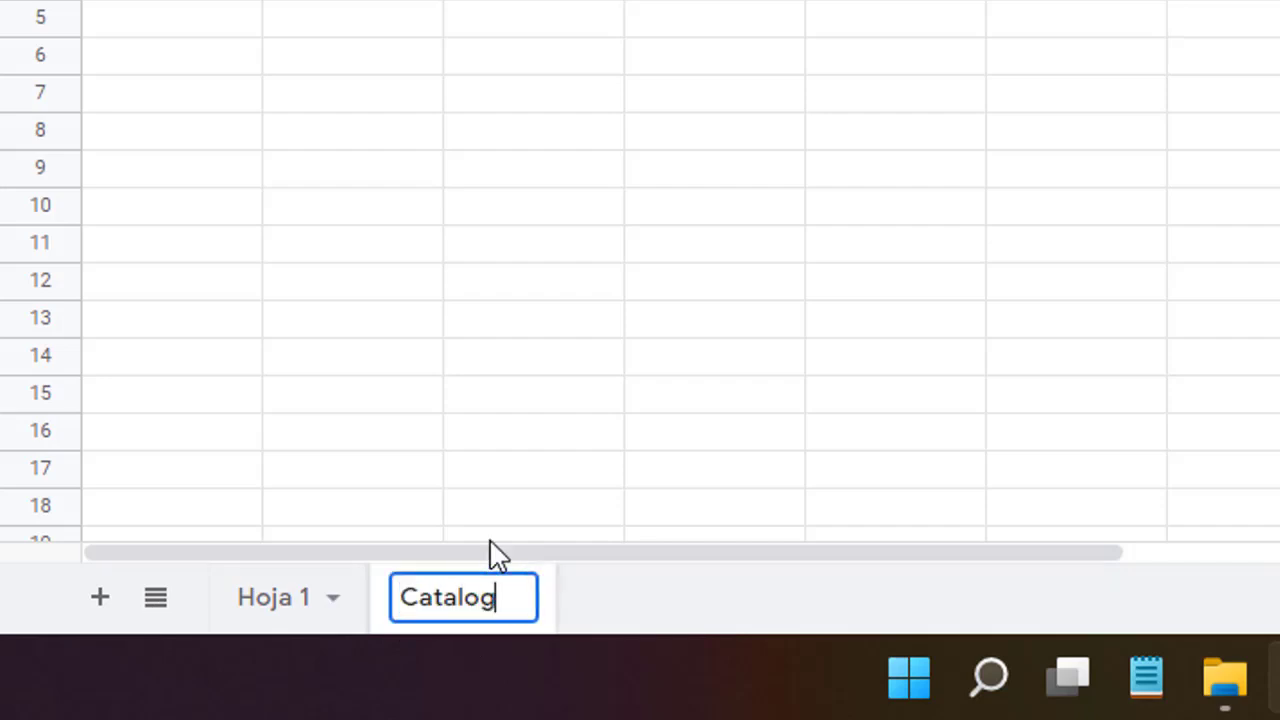
type("os")
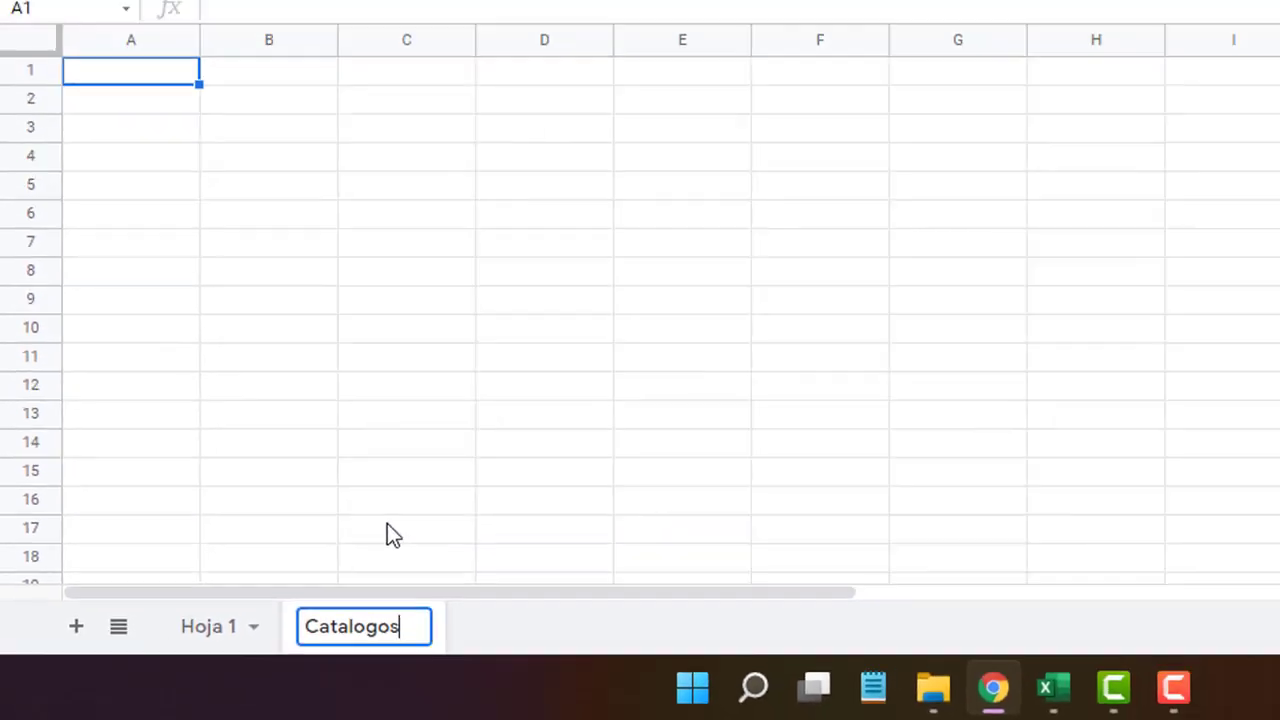
left_click(511, 534)
left_click(161, 297)
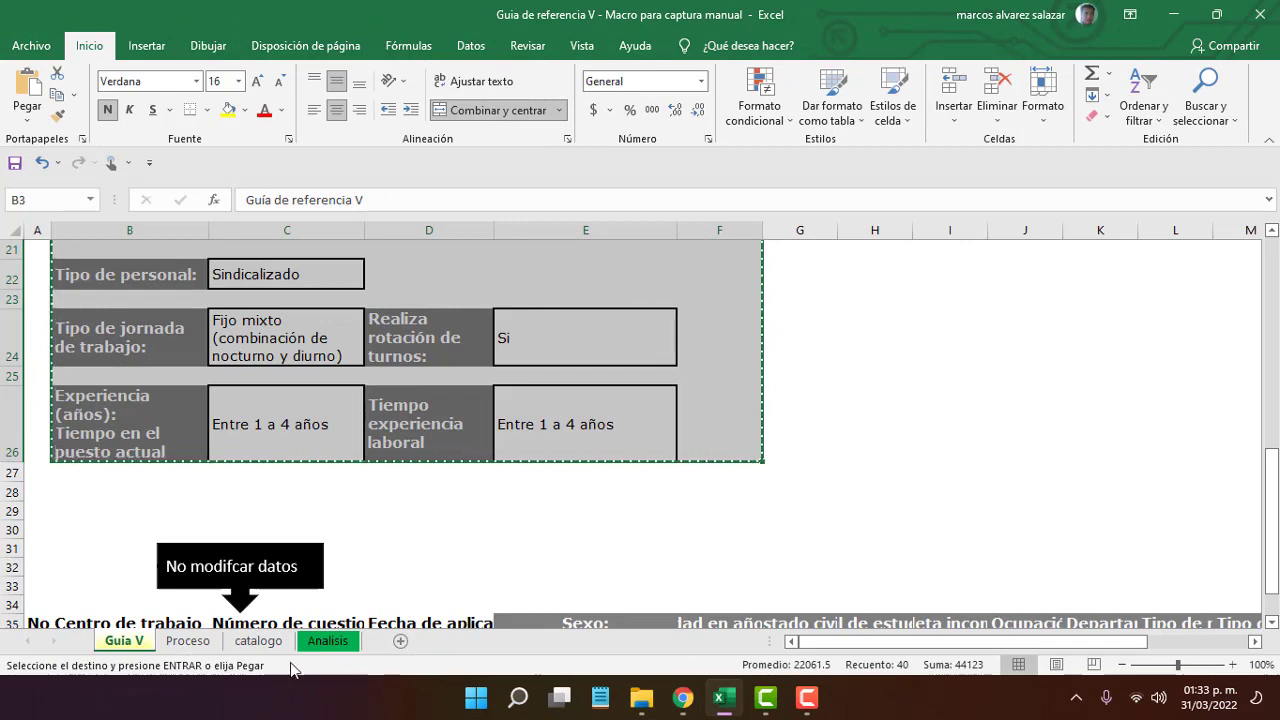
Copy the Excel catalogo lists A2:K14, from Sexo through tiempo en la empresa
left_click(258, 641)
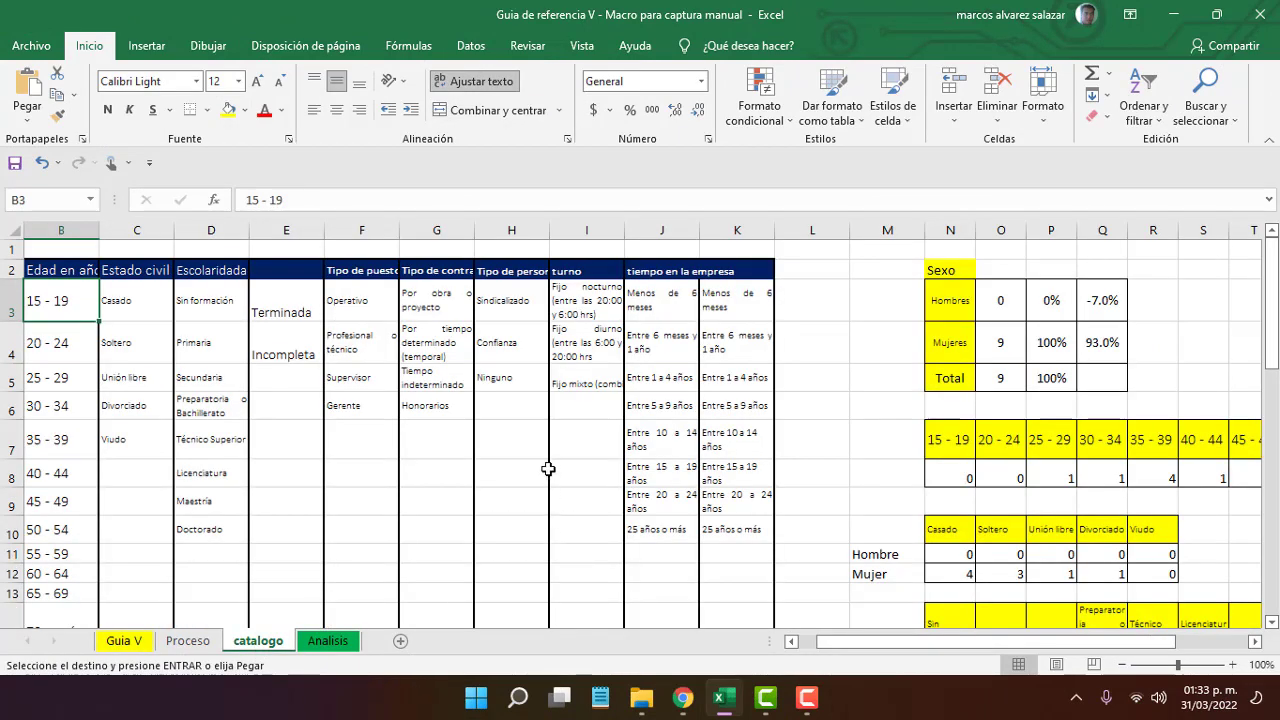
left_click_drag(855, 644, 836, 644)
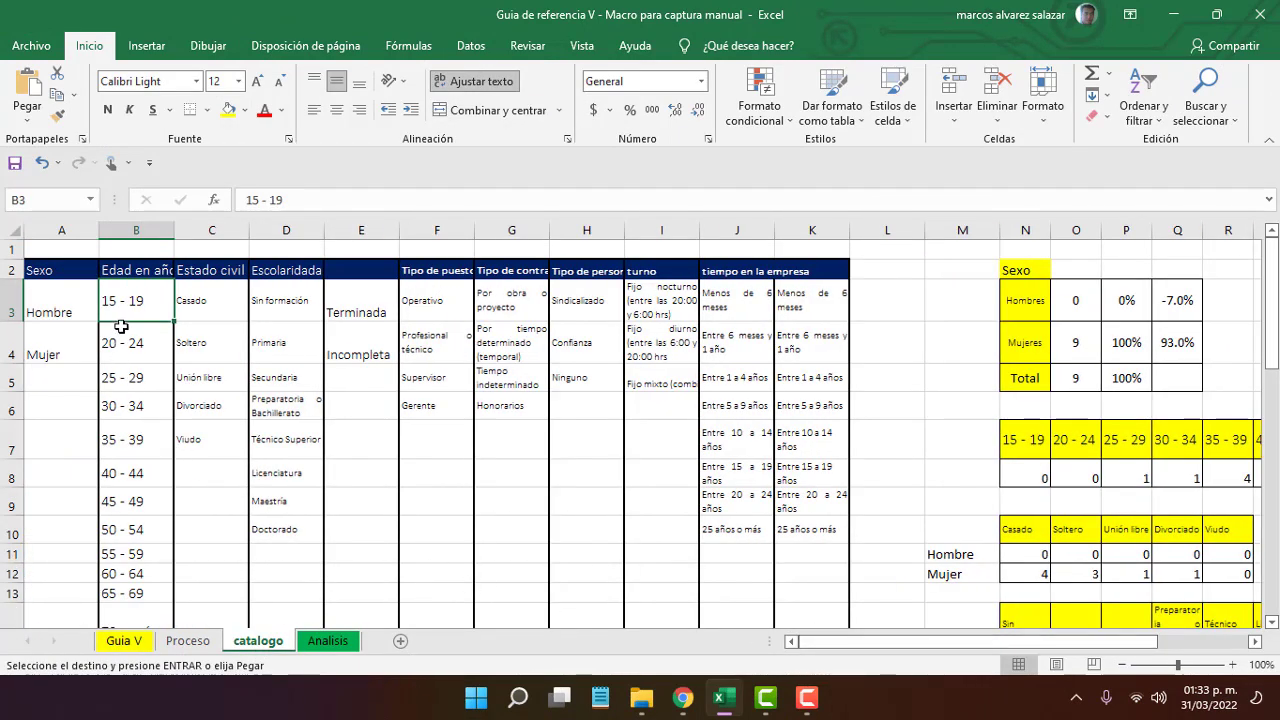
left_click(86, 267)
left_click_drag(87, 331, 791, 485)
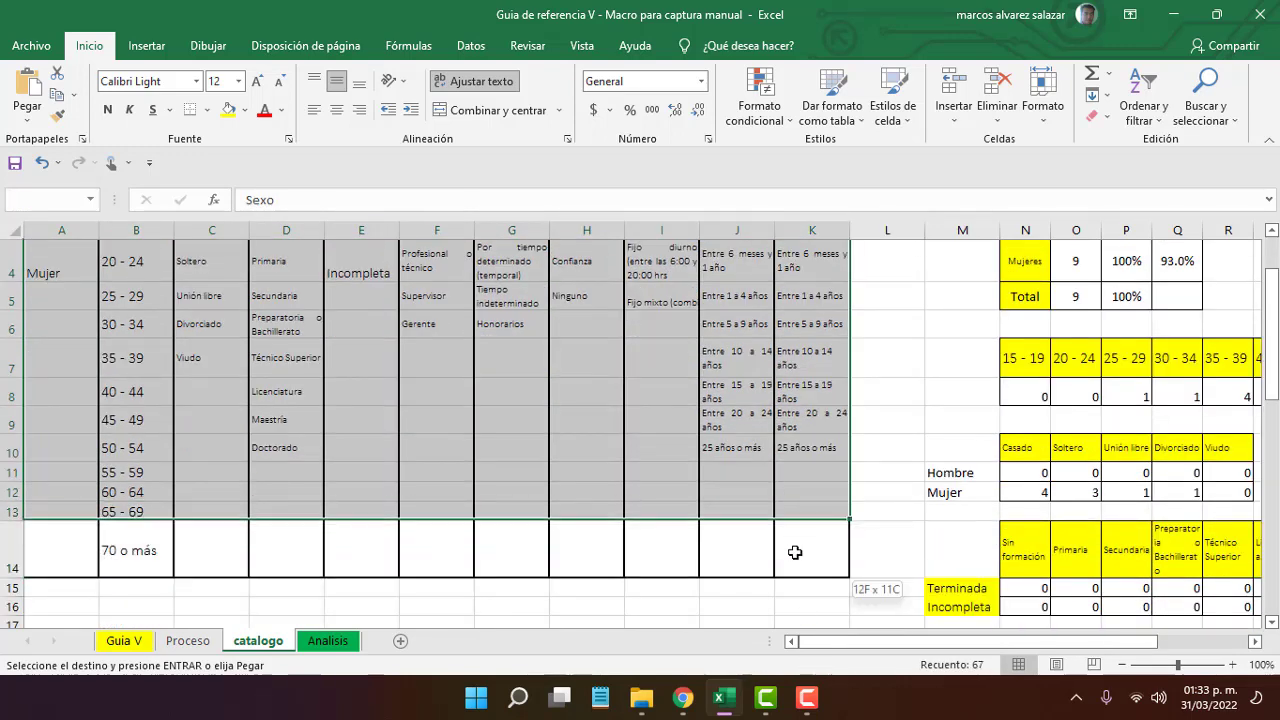
left_click_drag(791, 485, 805, 585)
key("ctrl+c")
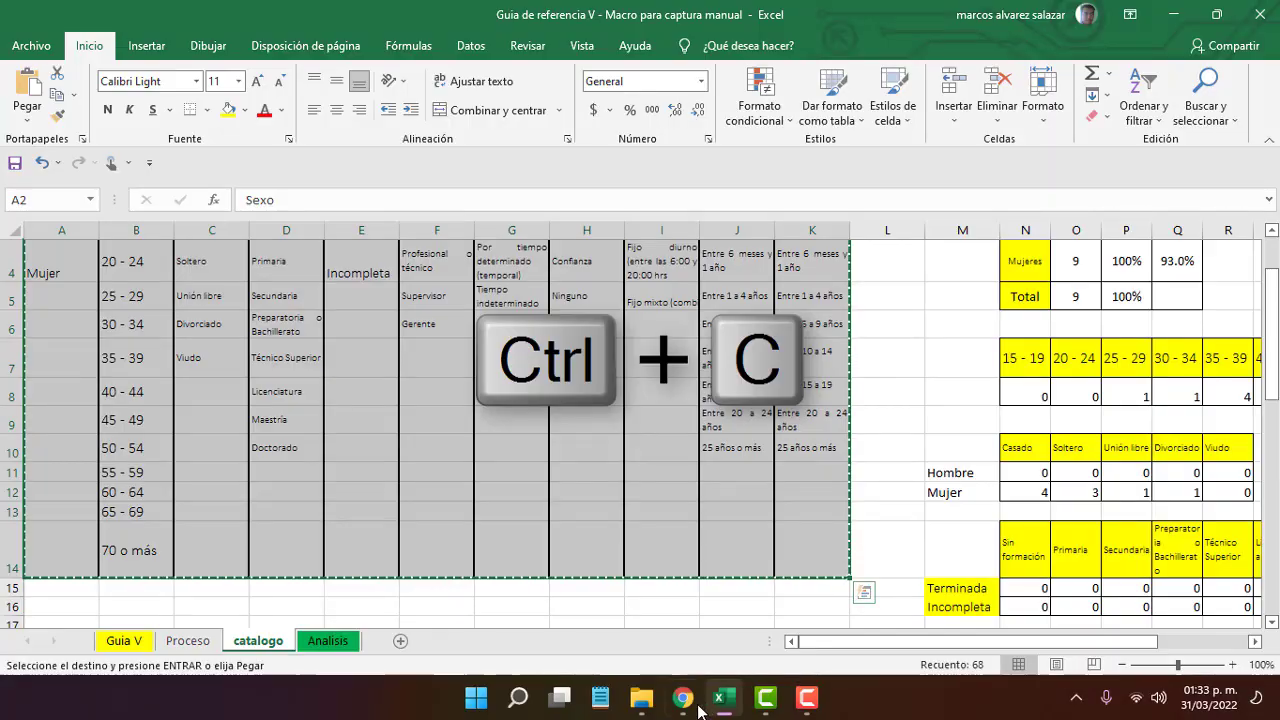
left_click(685, 700)
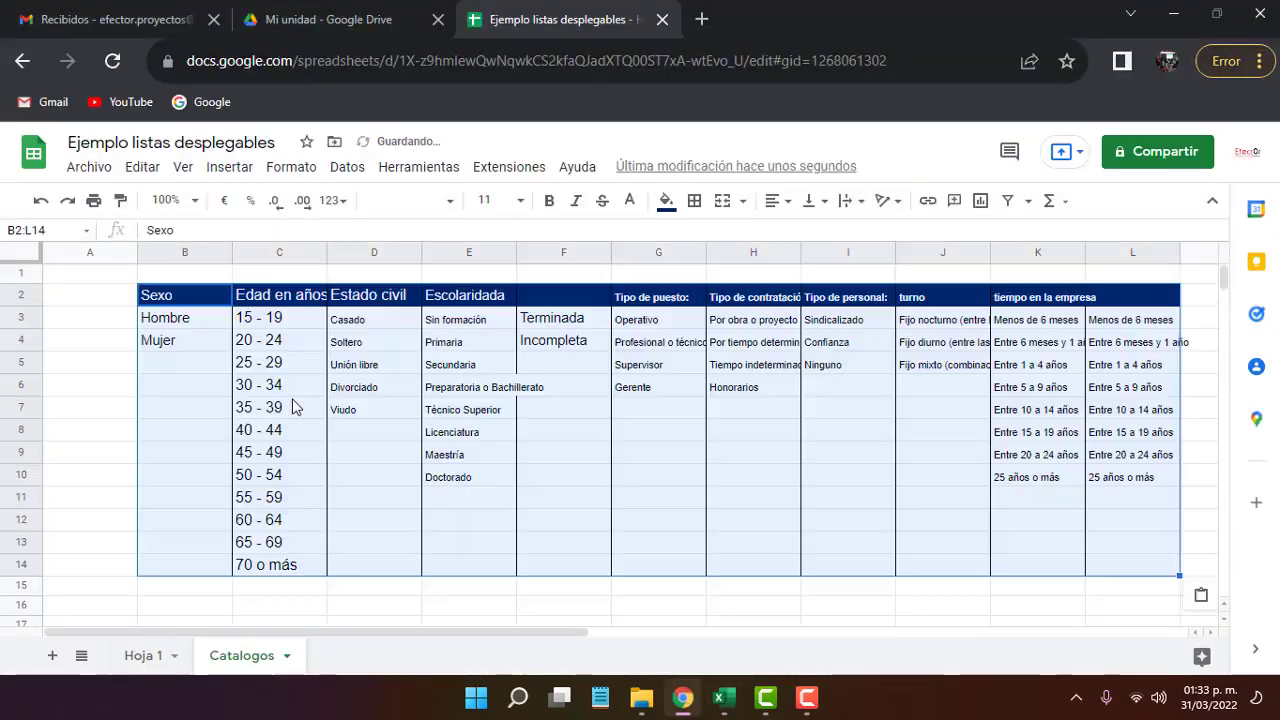
Paste the copied lists into Catalogos at B2 and check the Sexo options
key("ctrl+v")
left_click(314, 408)
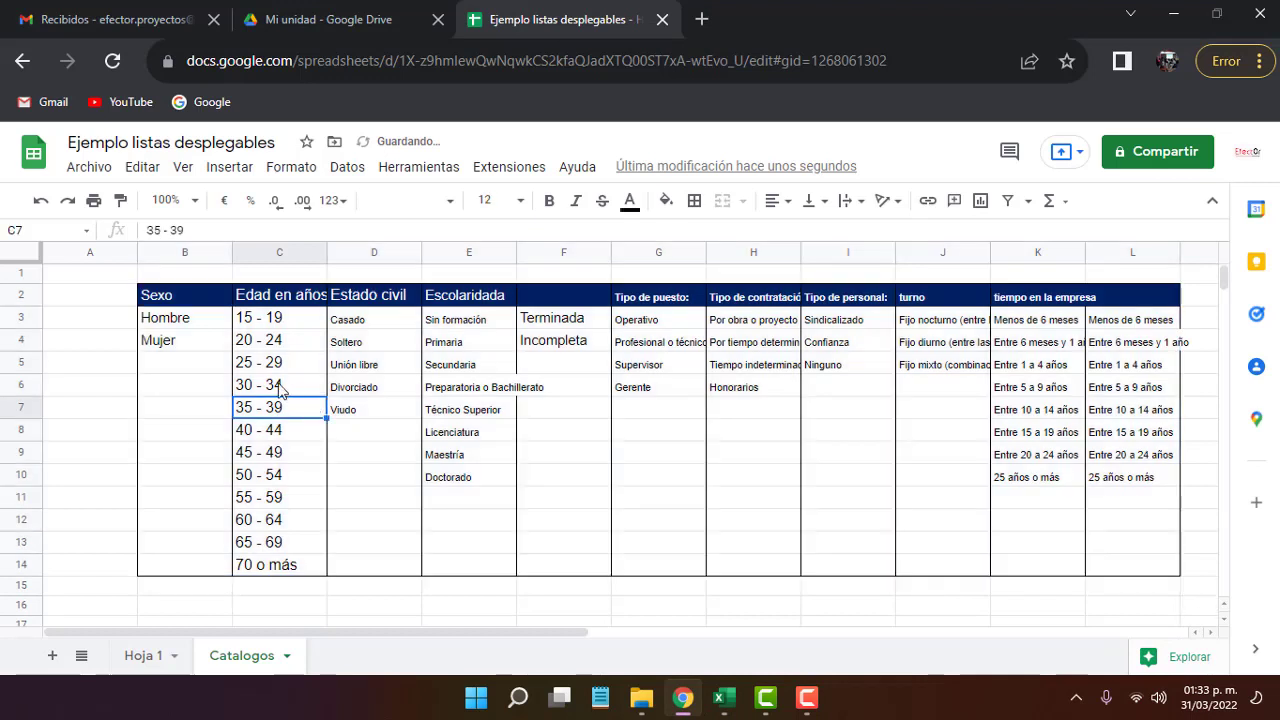
left_click(195, 310)
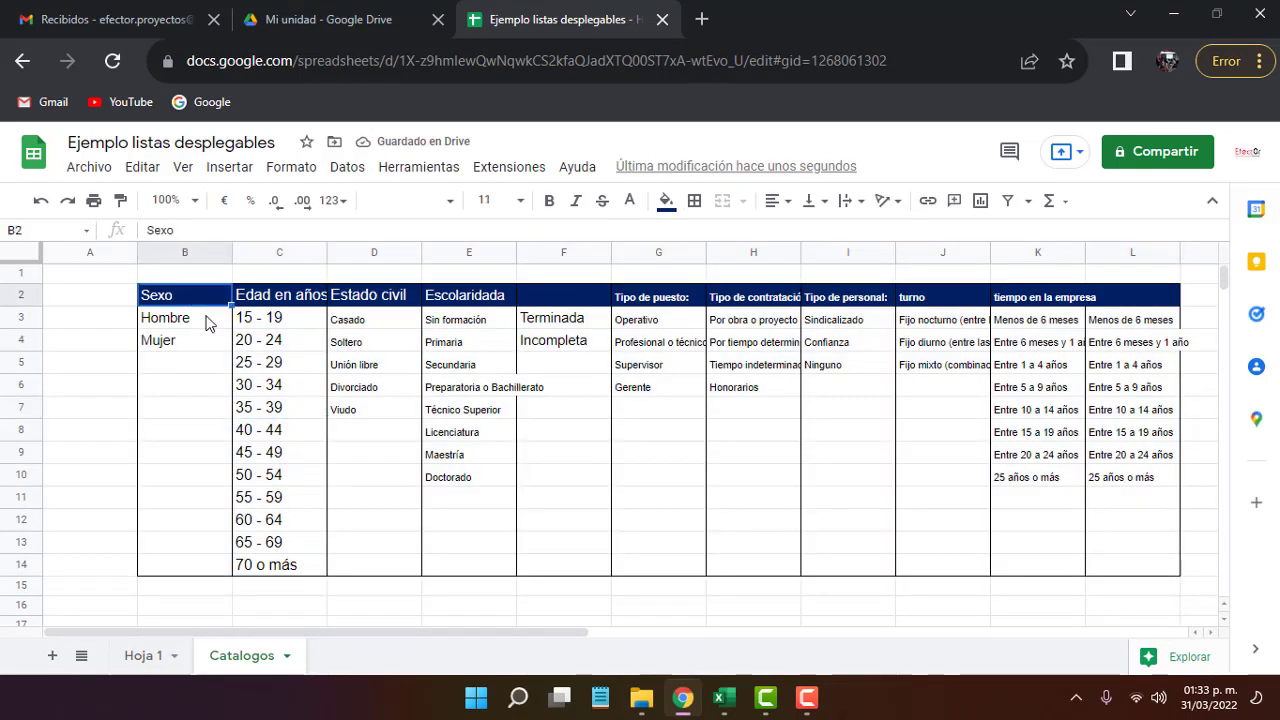
key("Down")
Widen column C so the age ranges 15 - 19 through 70 o más fit
left_click(278, 298)
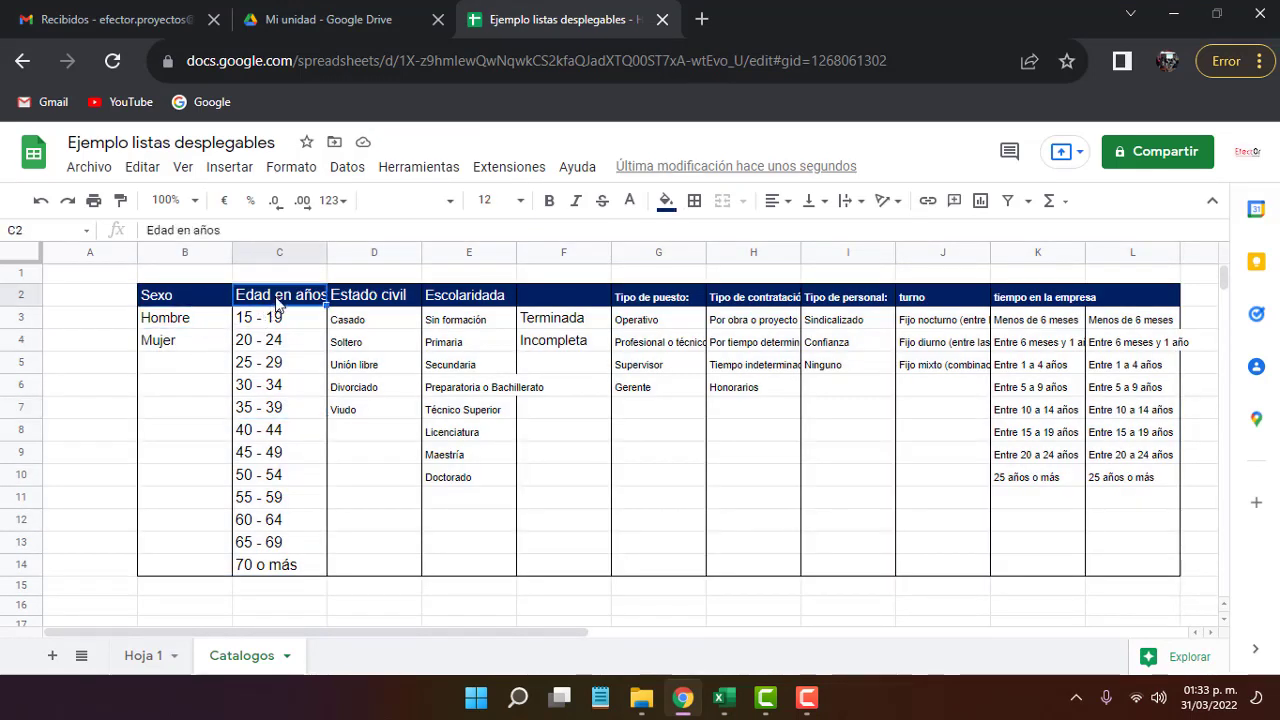
left_click_drag(328, 256, 352, 258)
left_click(283, 324)
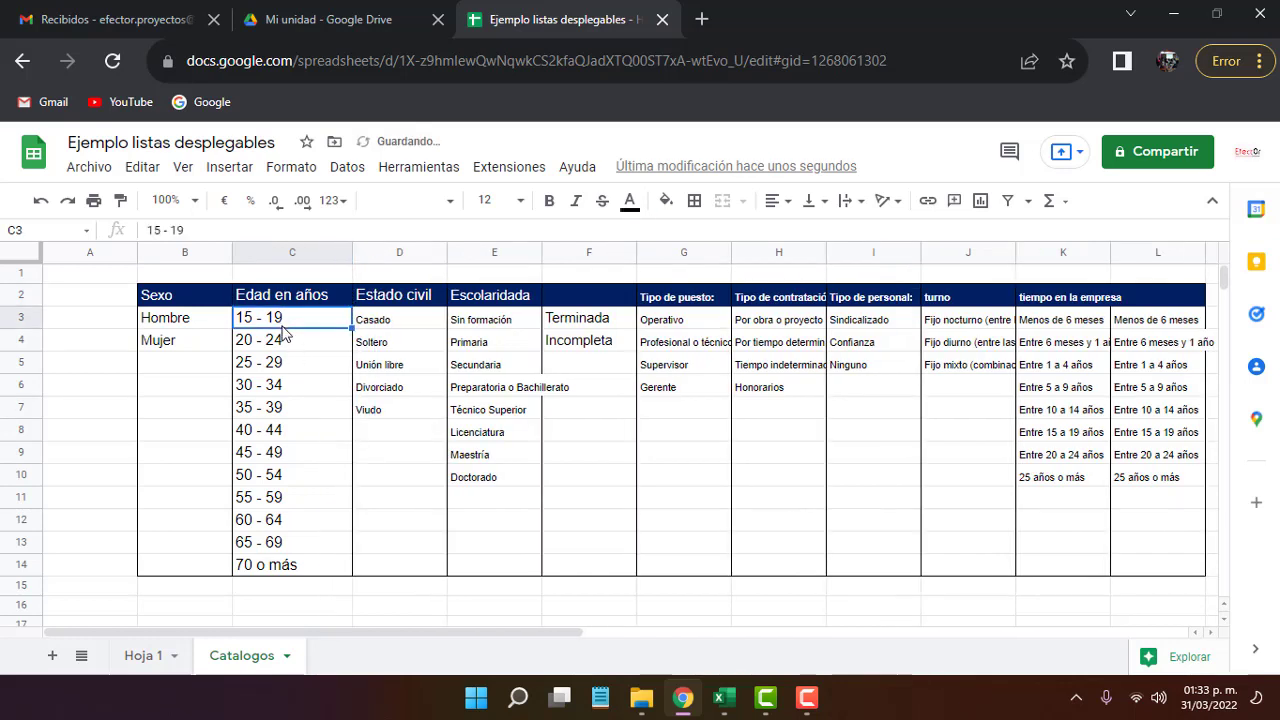
left_click(283, 343)
left_click(296, 370)
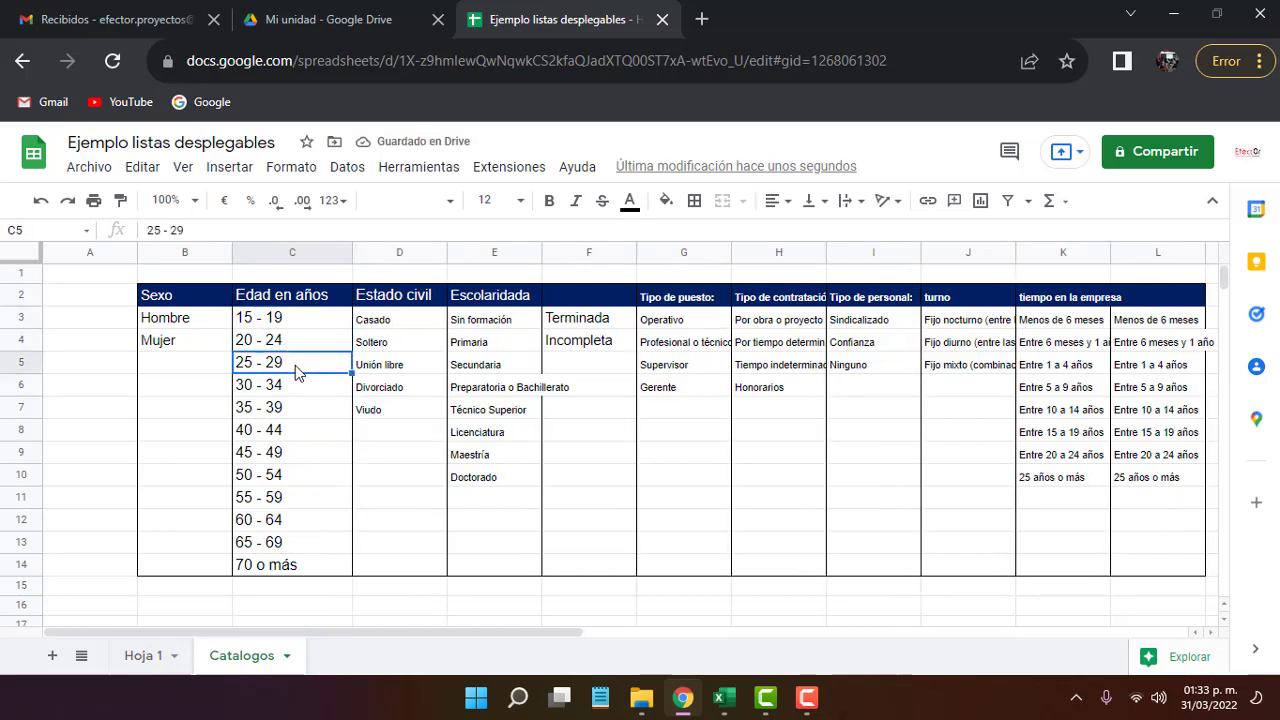
left_click(289, 568)
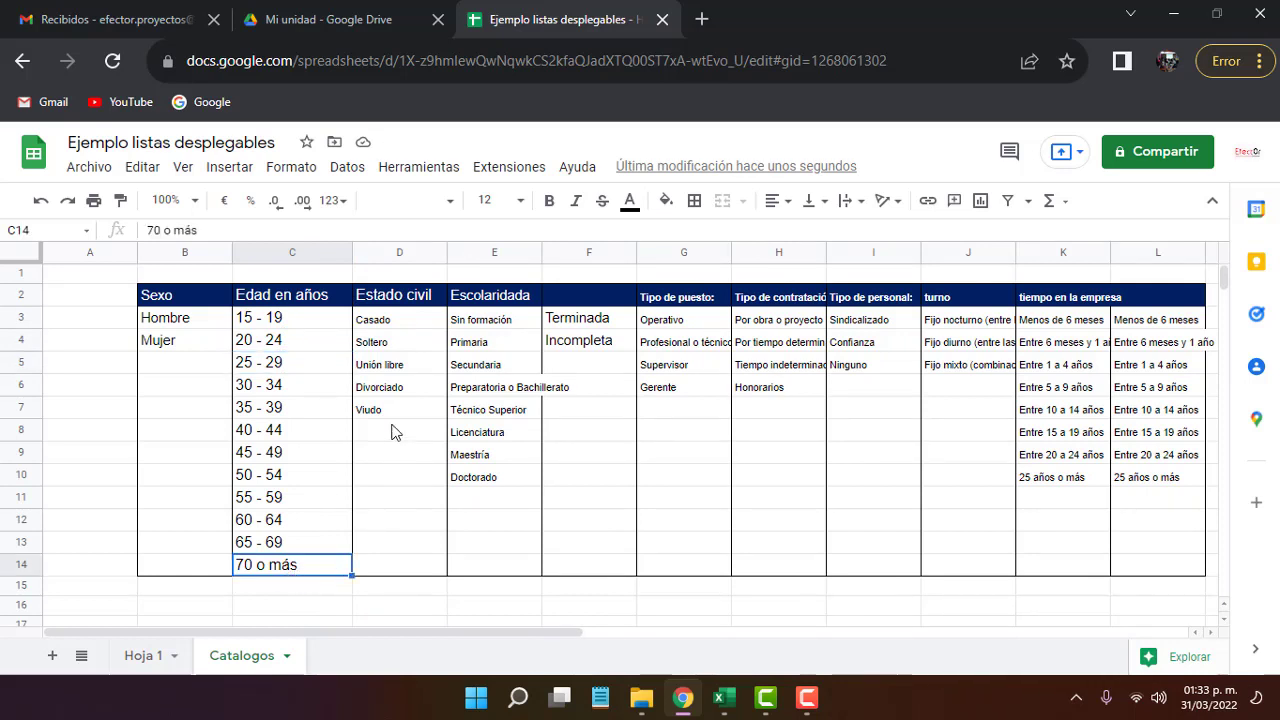
Review the pasted column headers from Estado civil through tiempo en la empresa
left_click(413, 305)
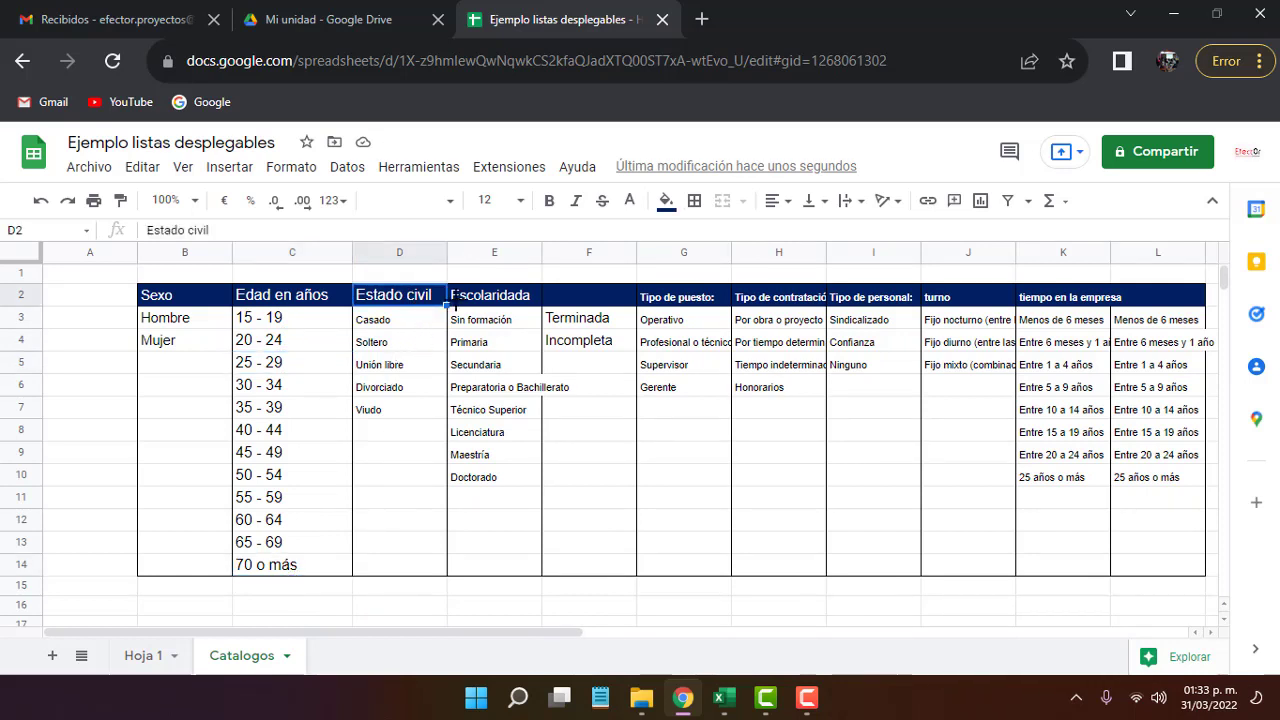
left_click(476, 304)
left_click(566, 302)
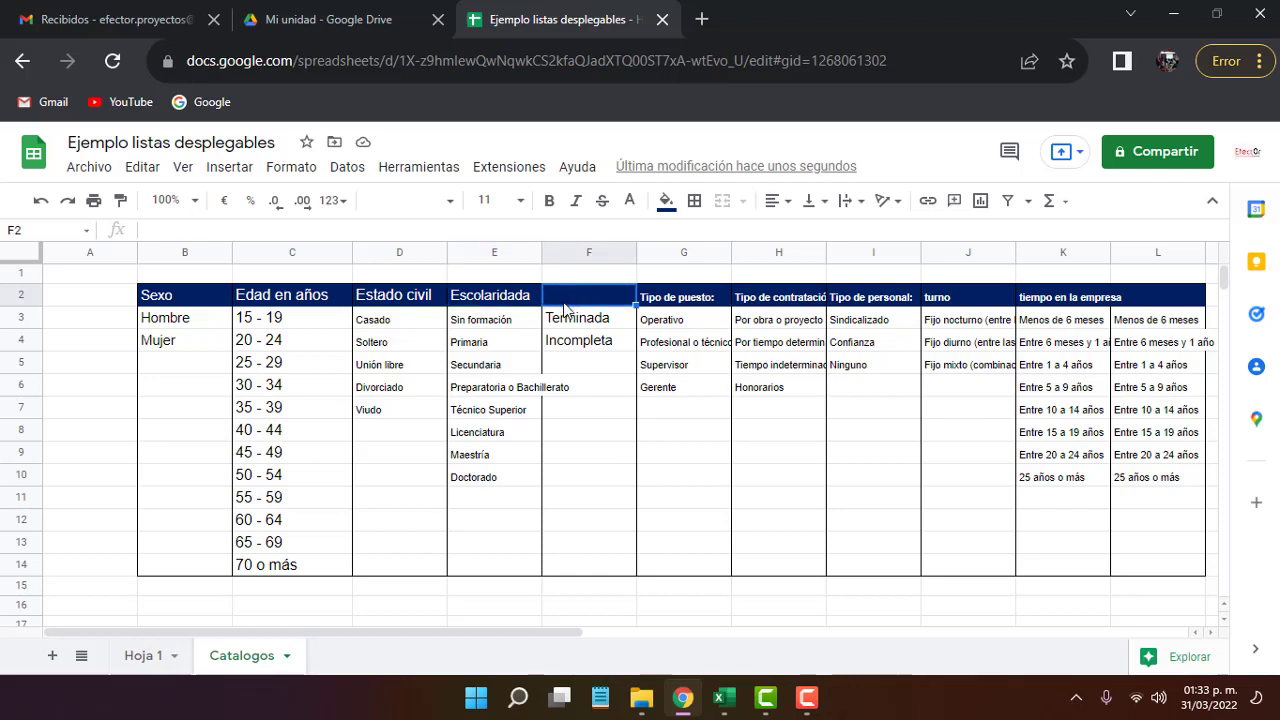
left_click(676, 302)
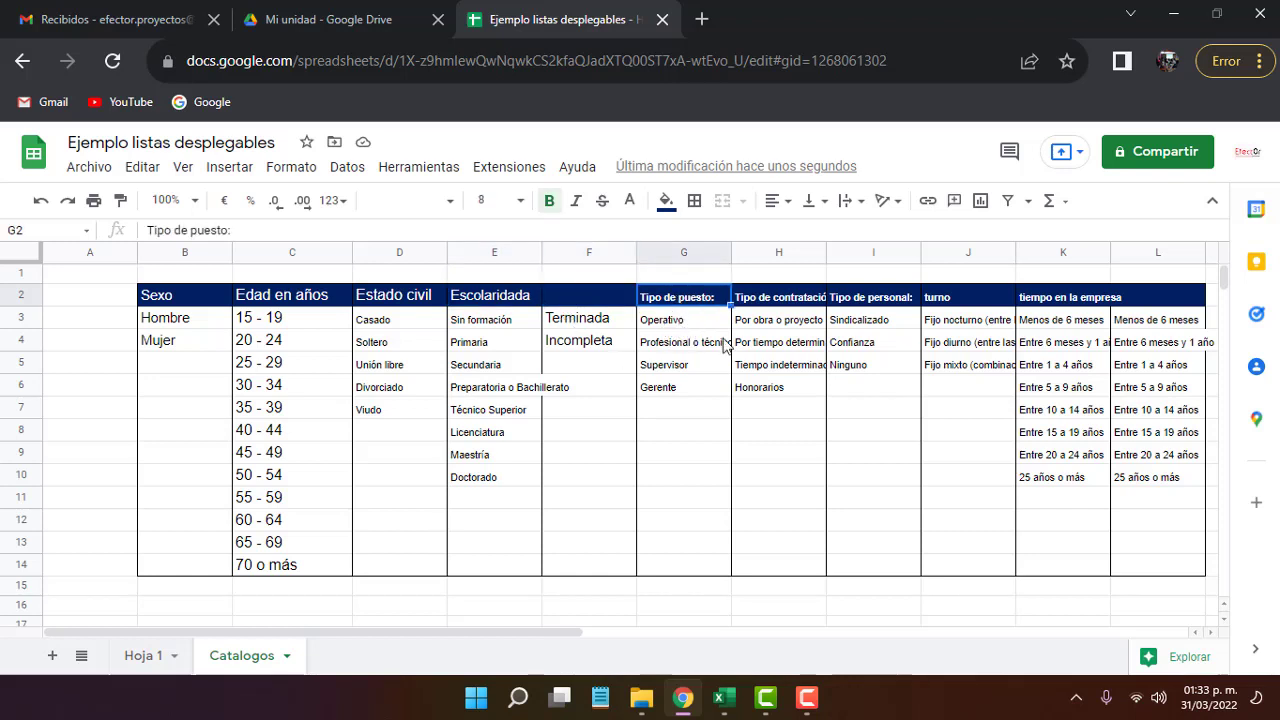
left_click(803, 304)
left_click(890, 300)
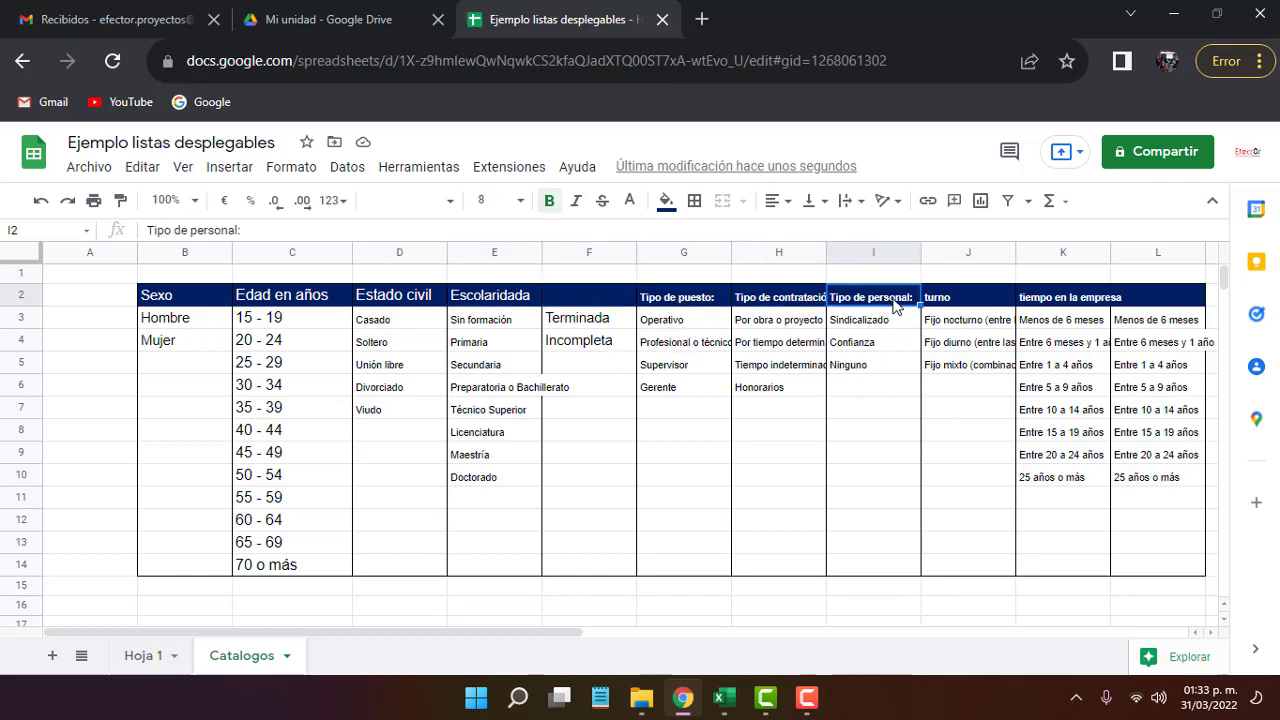
left_click(958, 302)
left_click(1030, 303)
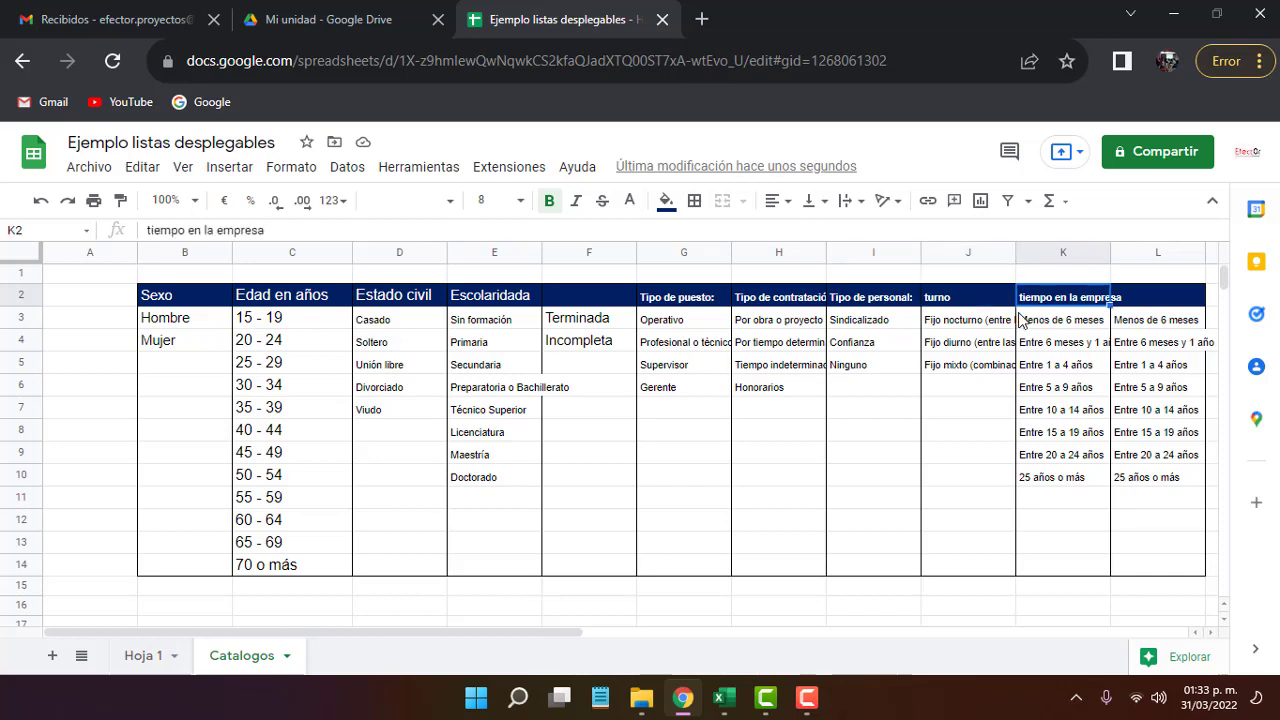
left_click(1138, 293)
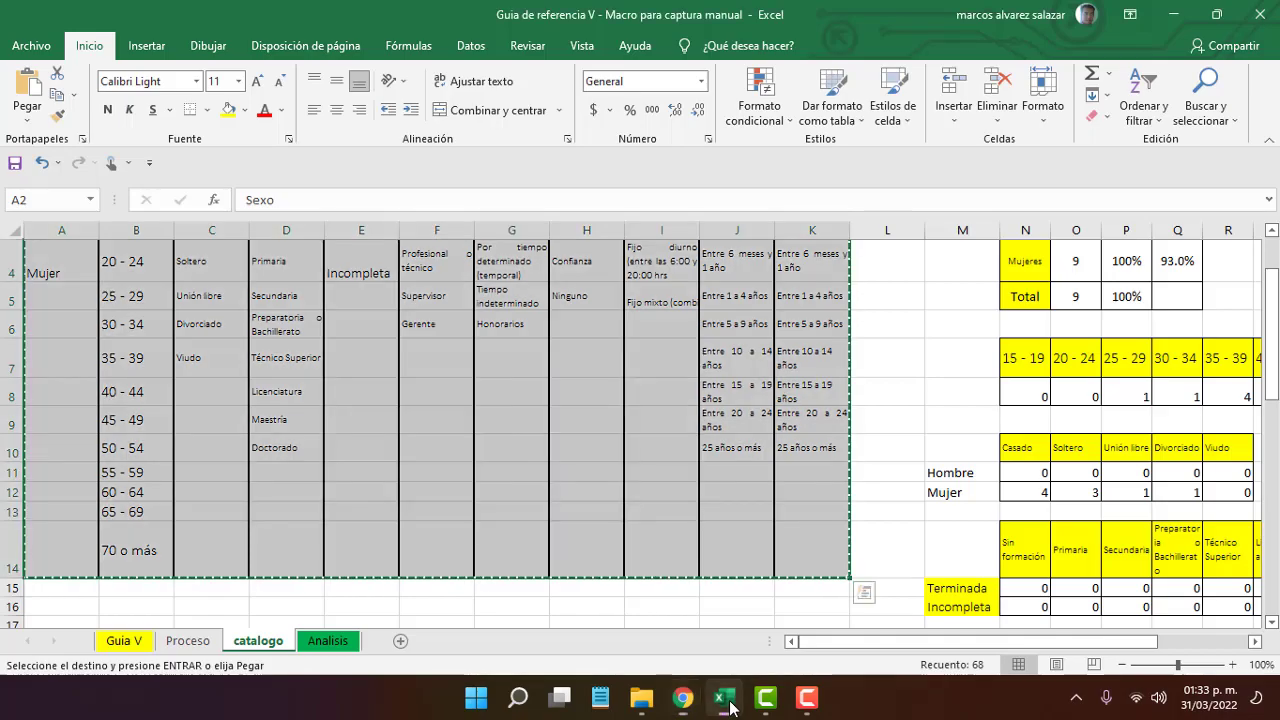
Go back to the Hoja 1 worker form
scroll(714, 524, "up", 1)
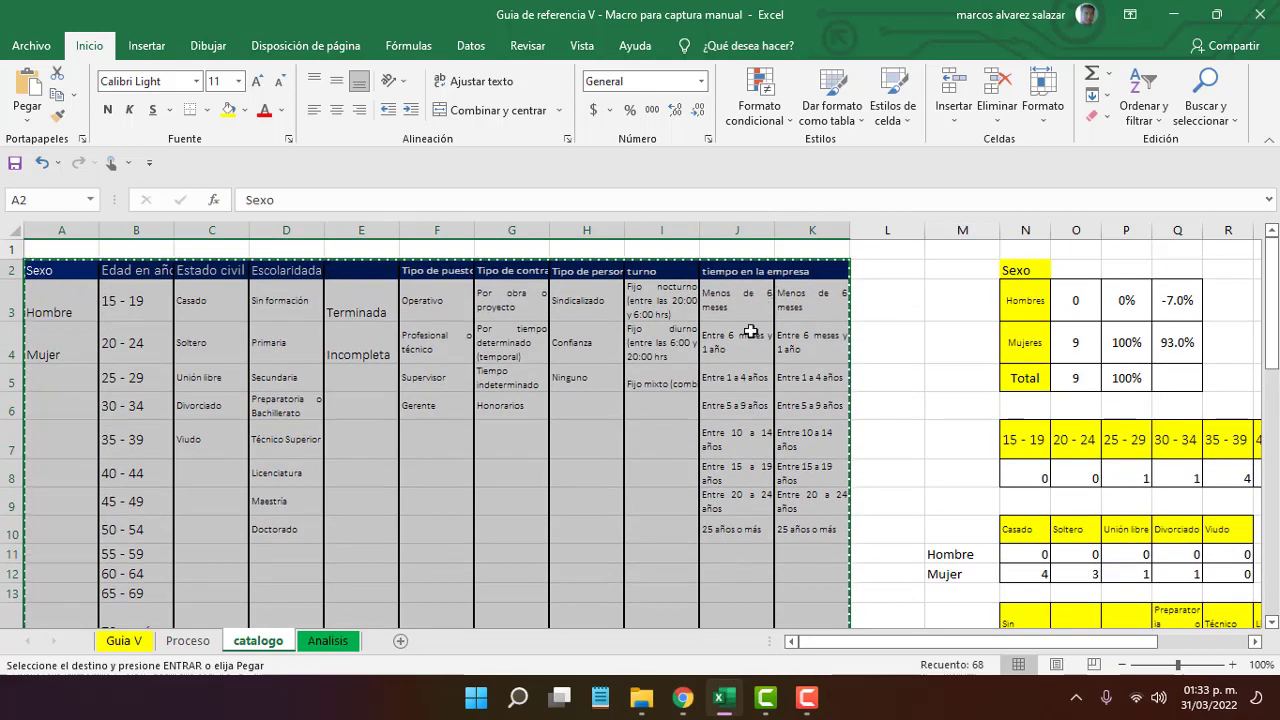
left_click(683, 697)
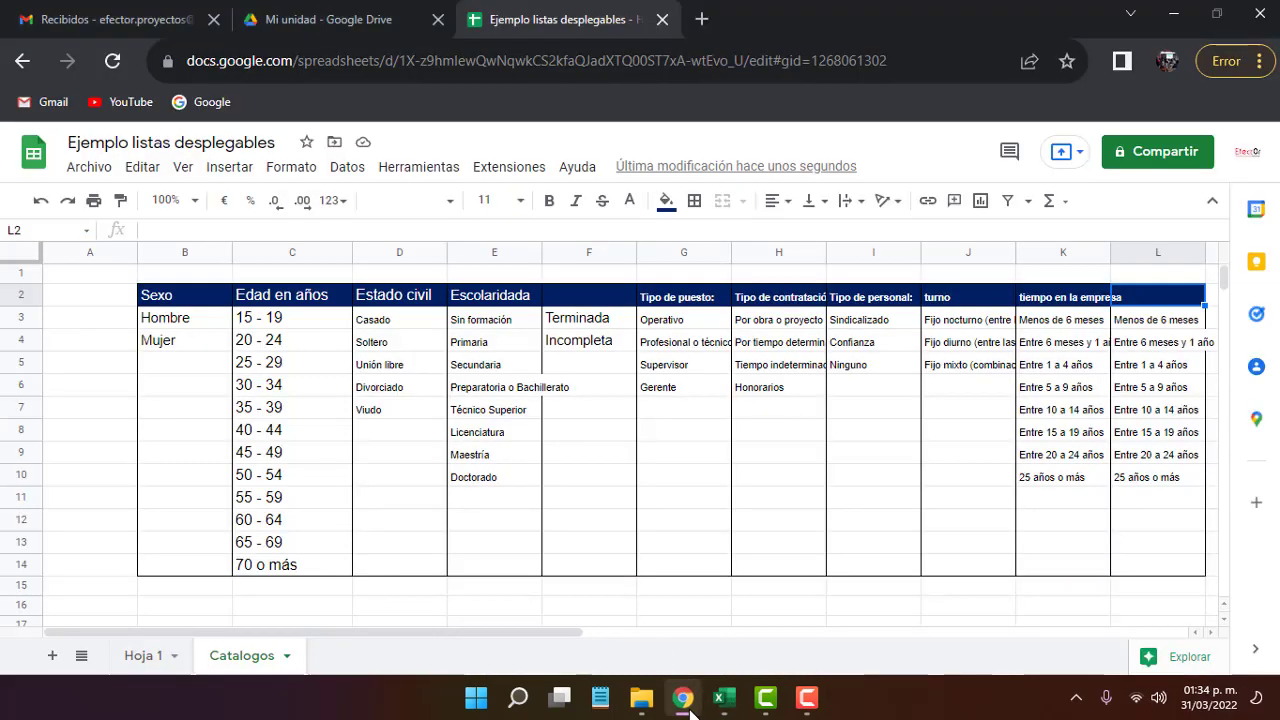
left_click(143, 655)
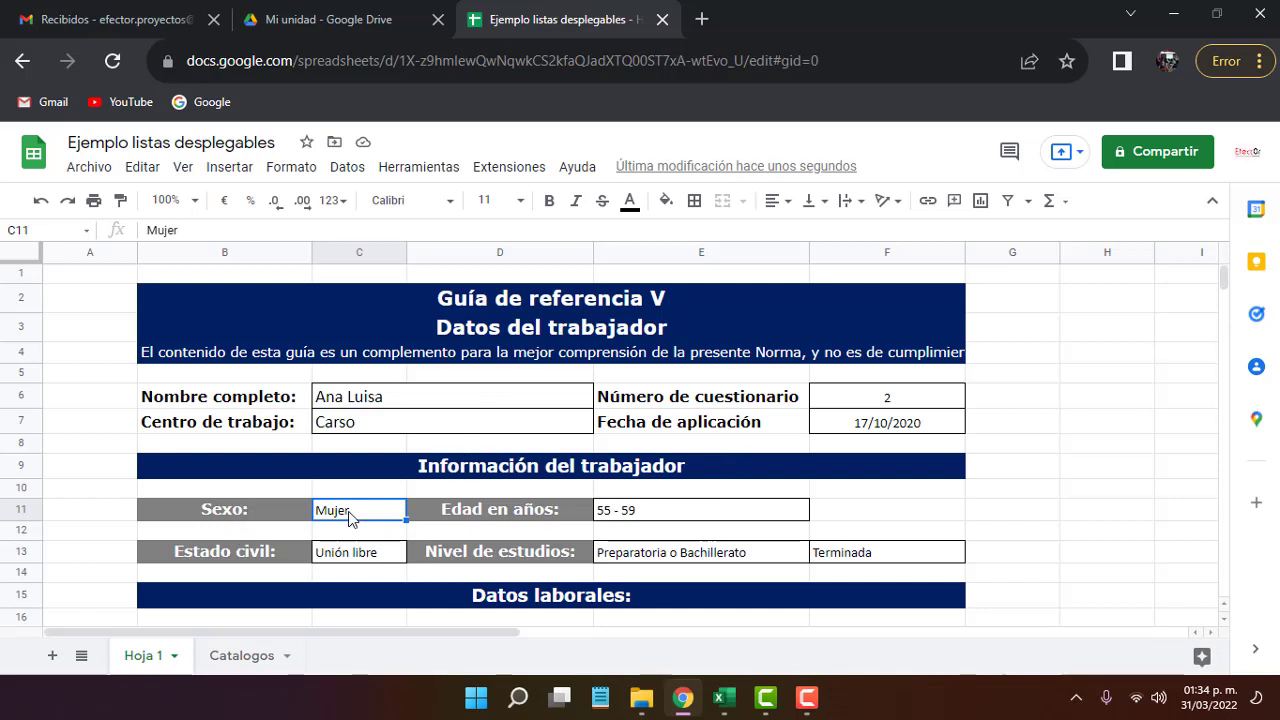
Clear Sexo cell C11 and start a list-from-range data validation rule for it
key("Delete")
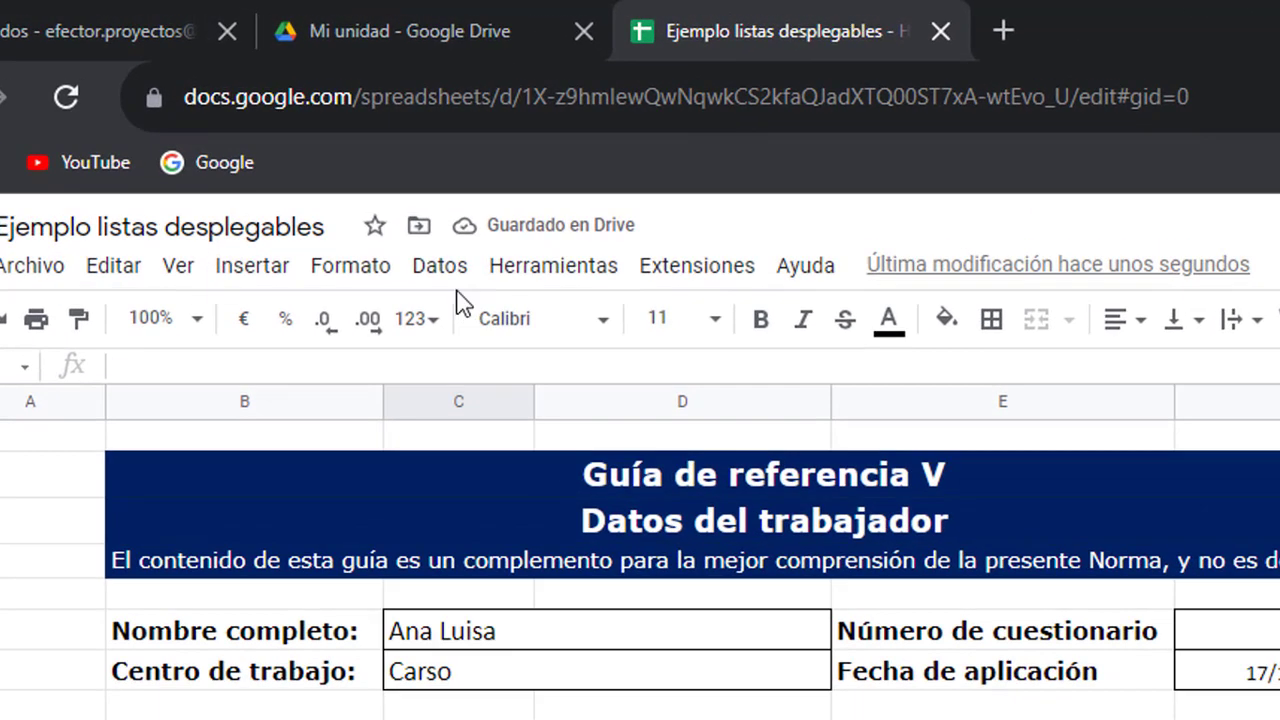
left_click(448, 284)
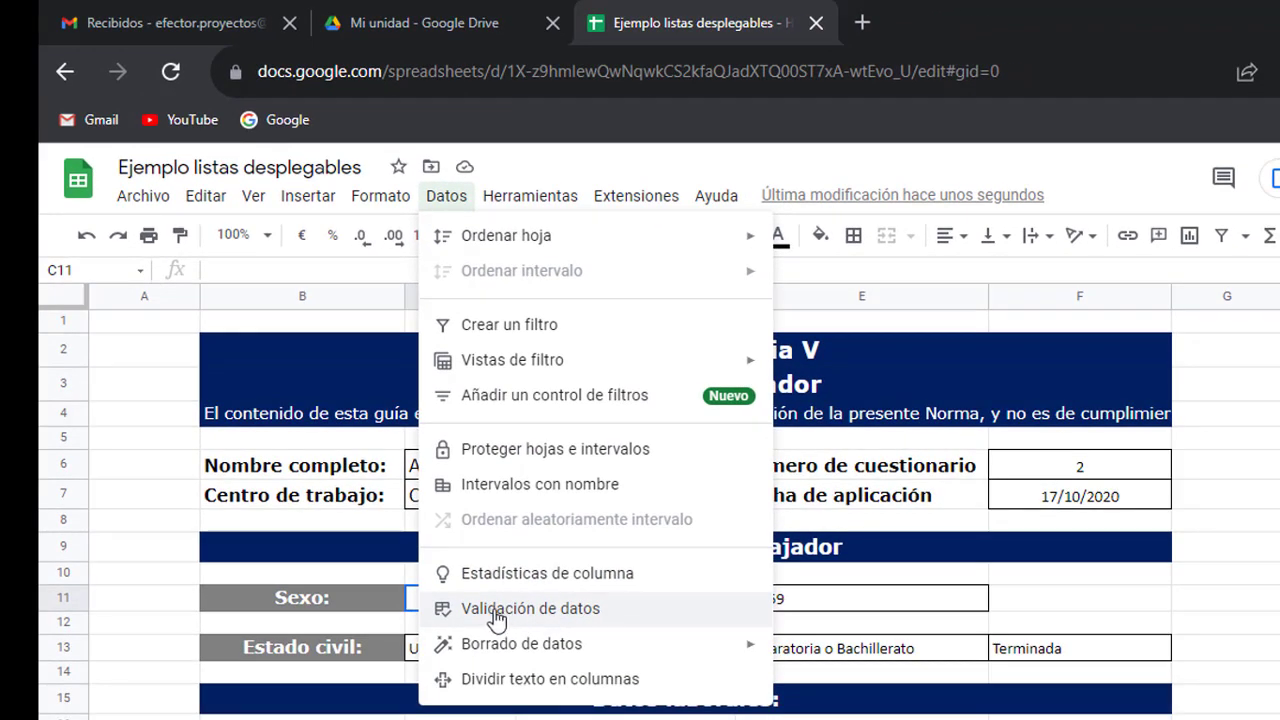
left_click(501, 620)
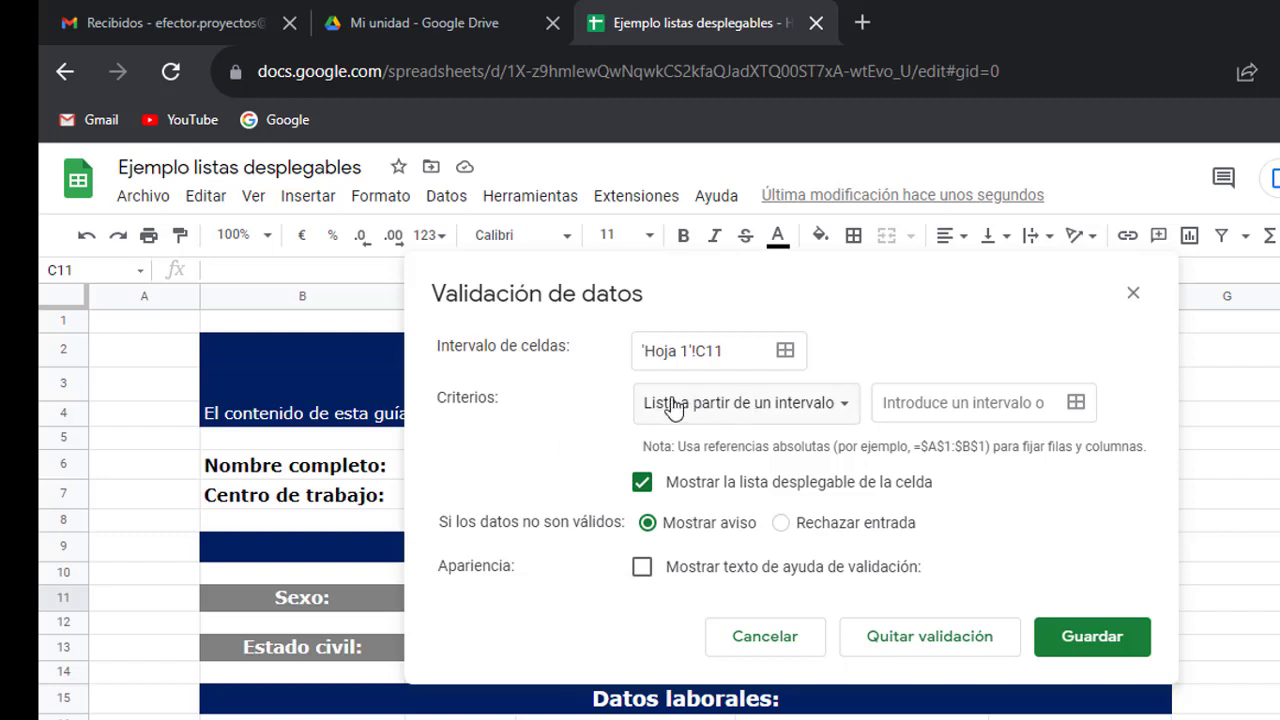
left_click(702, 413)
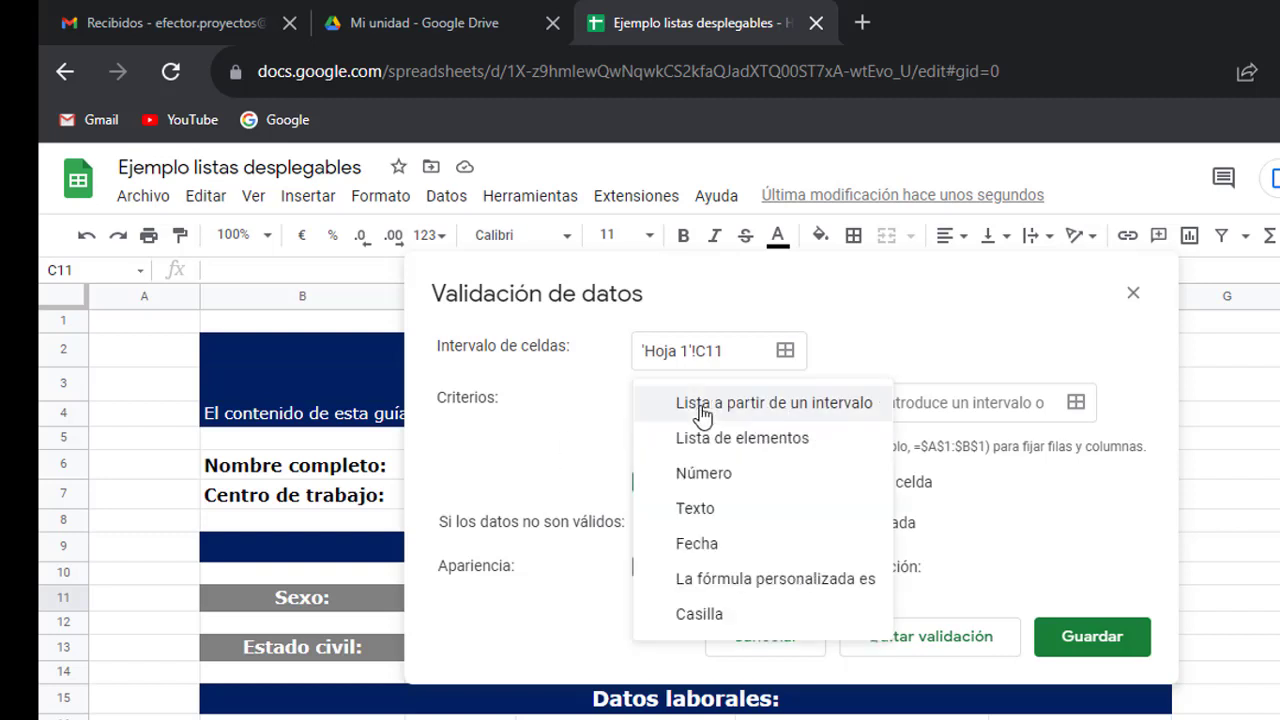
left_click(702, 413)
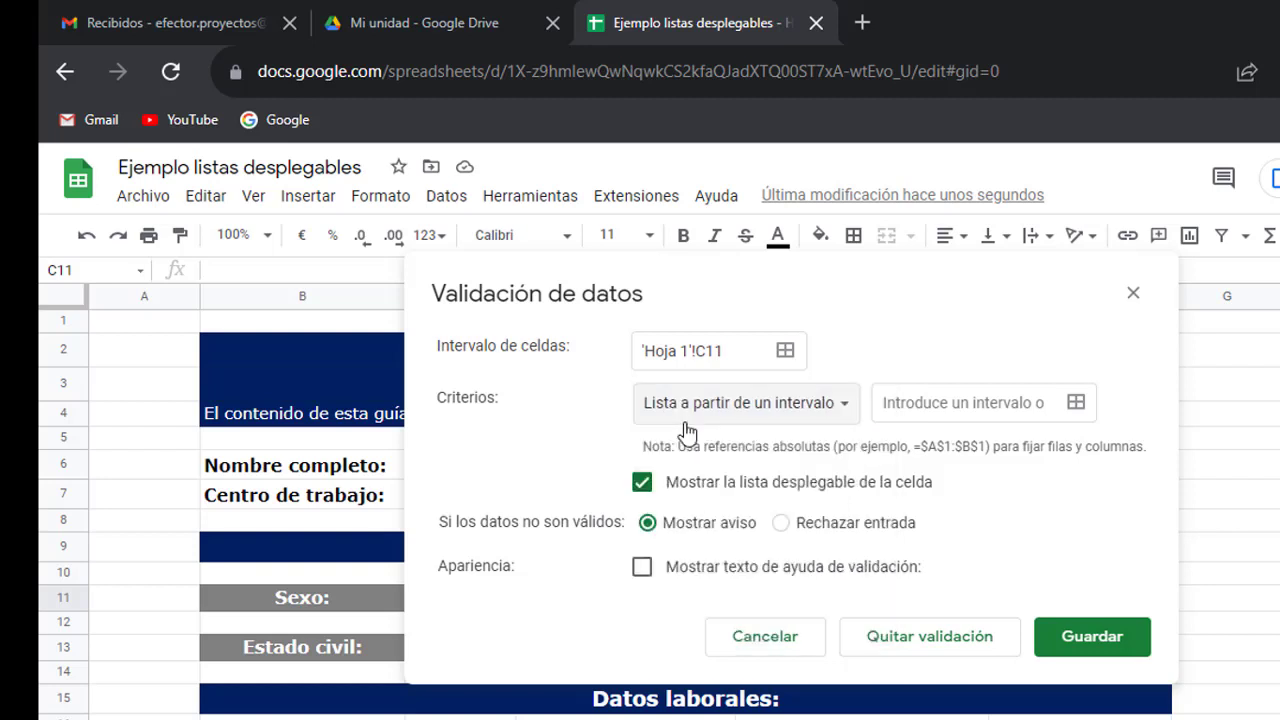
left_click(724, 412)
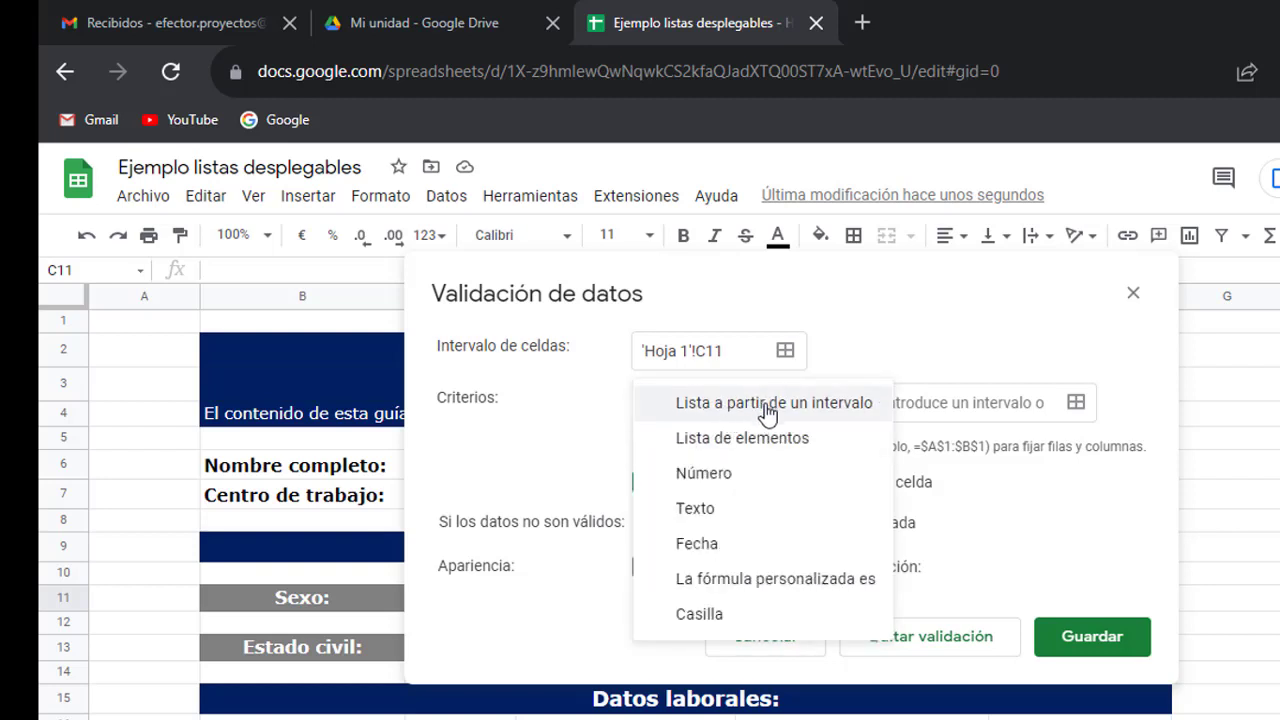
left_click(766, 408)
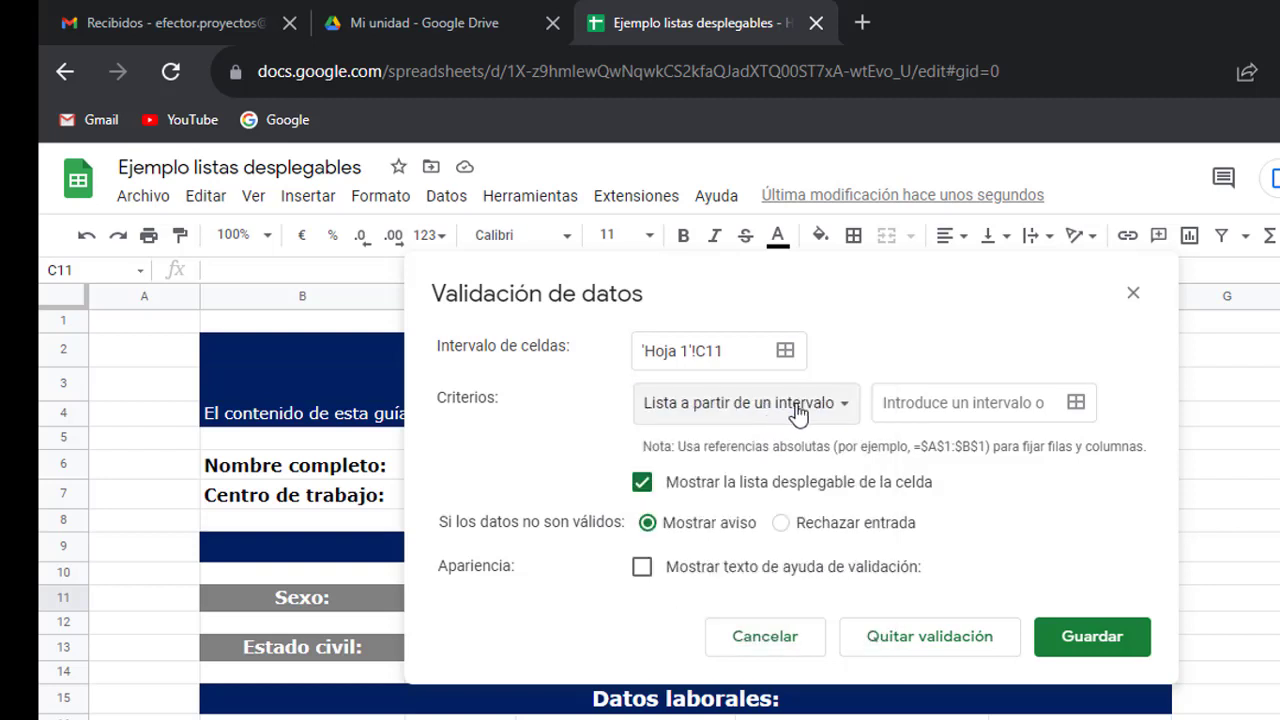
Use Catalogos!B3:B4 (Hombre, Mujer) as the list source and save the rule
left_click(930, 399)
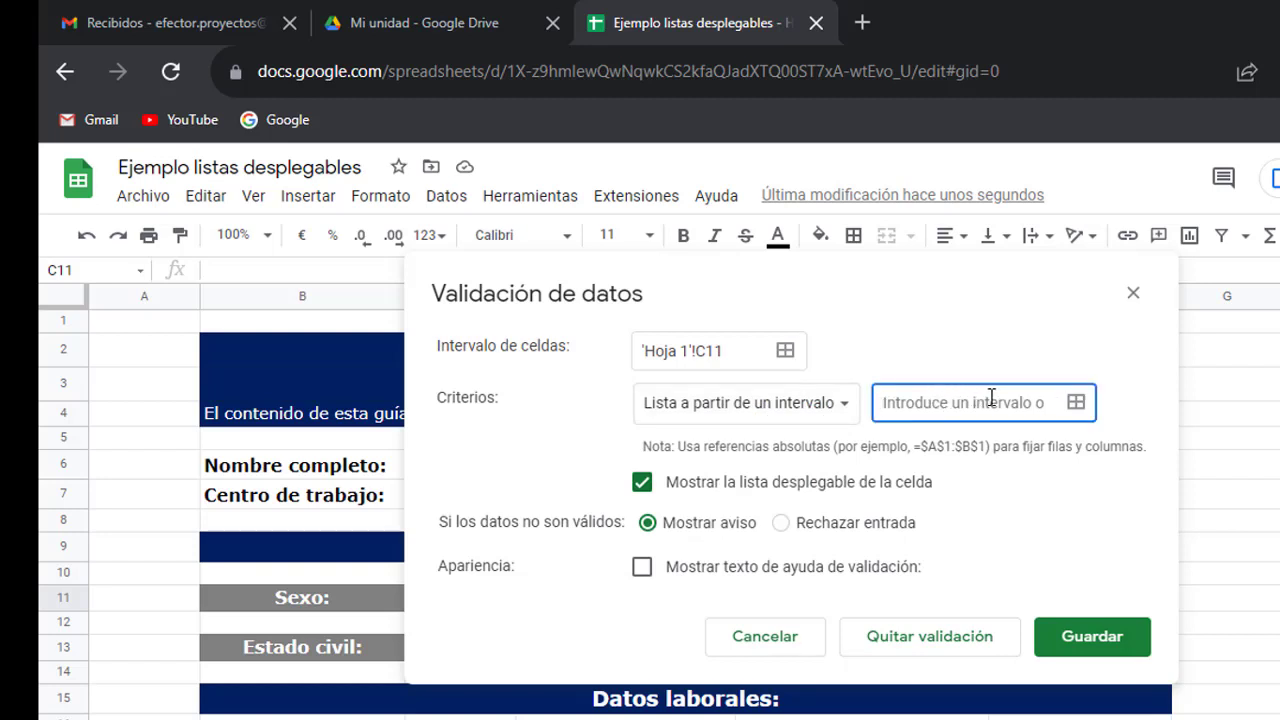
left_click(1076, 403)
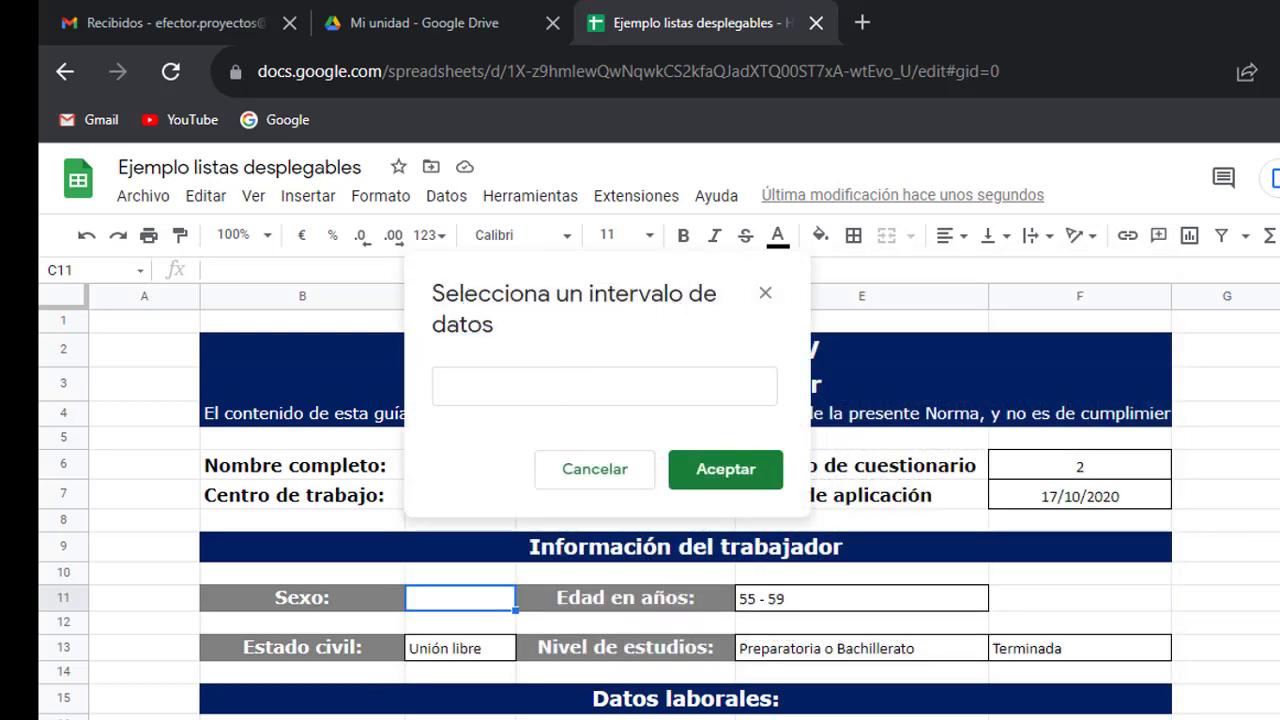
left_click(260, 715)
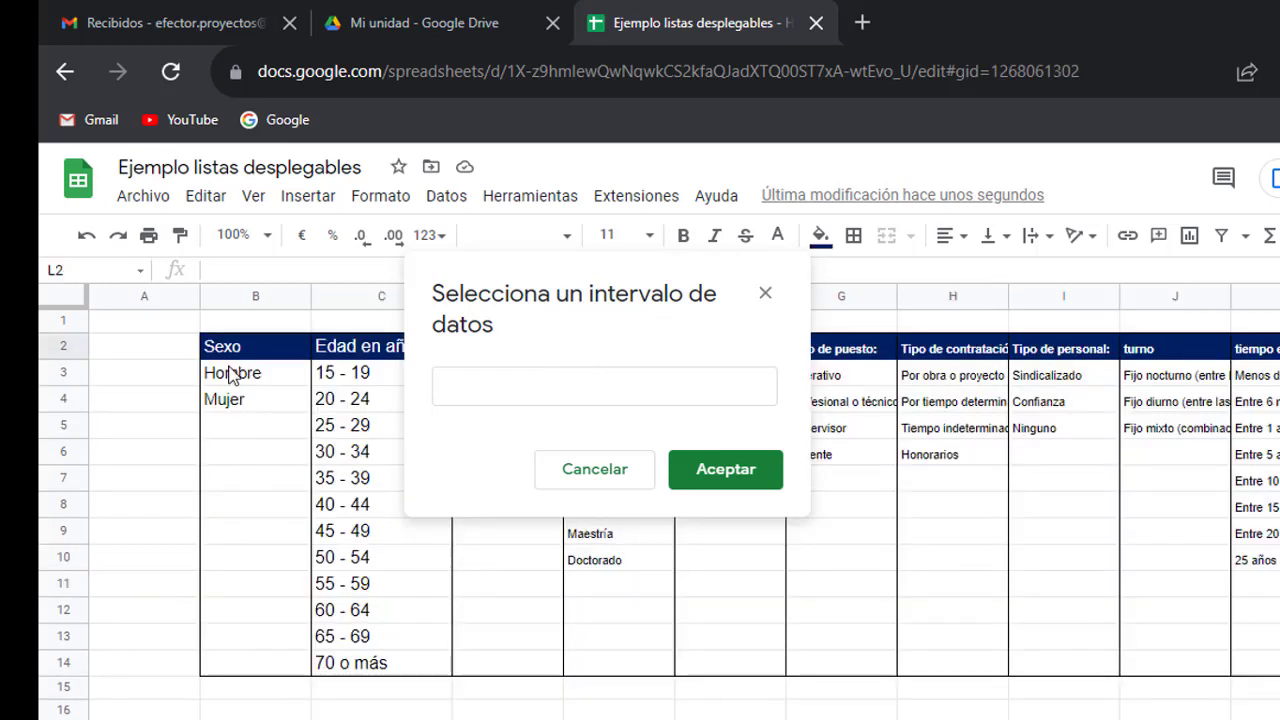
left_click_drag(240, 378, 240, 400)
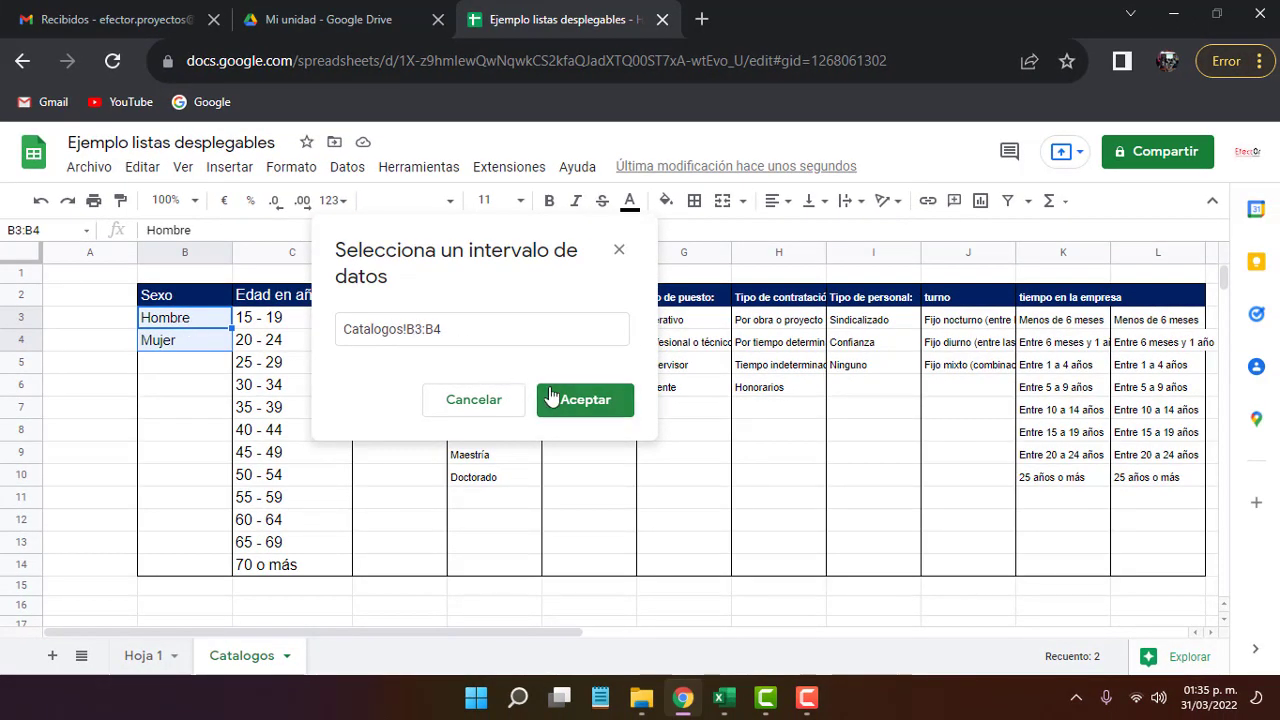
left_click(573, 403)
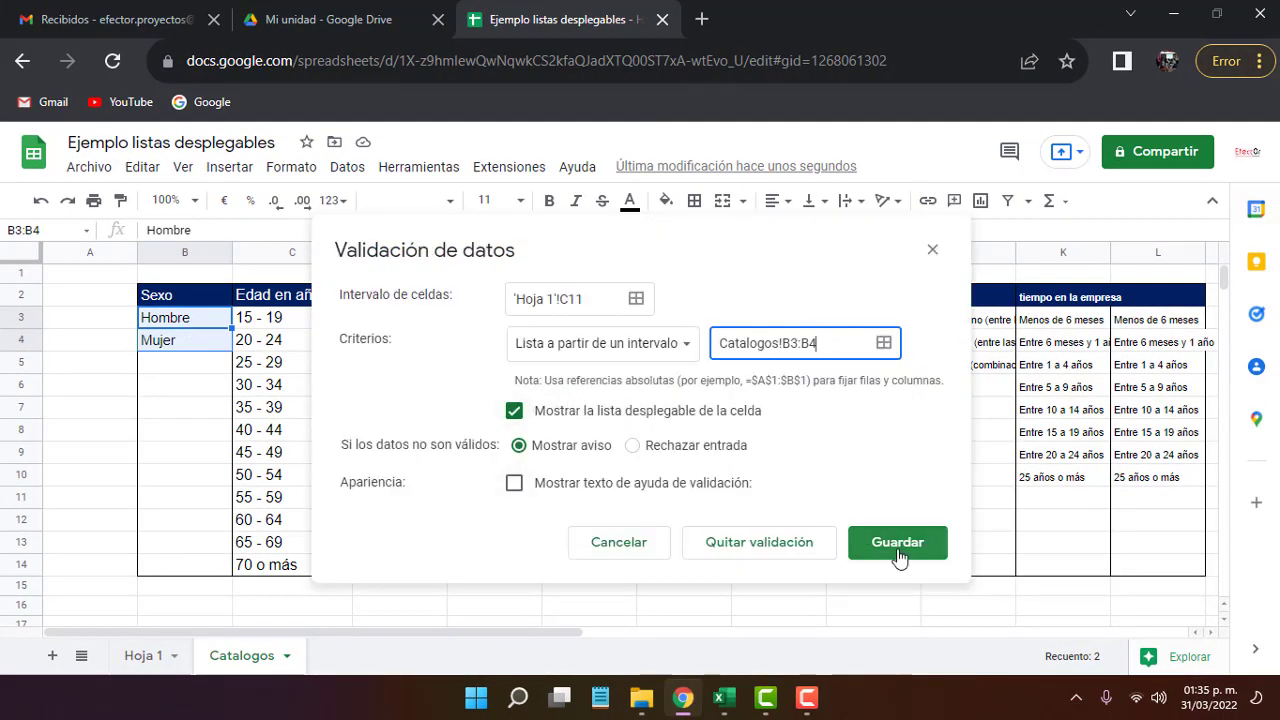
left_click(897, 548)
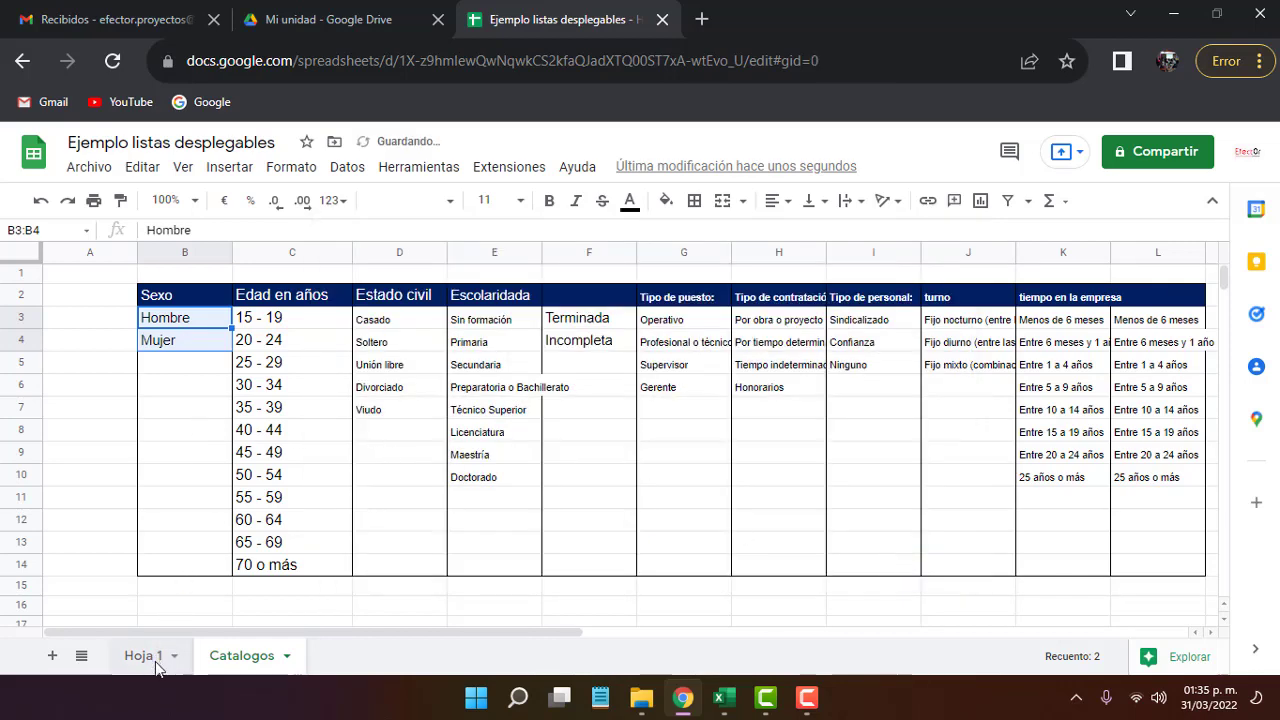
left_click(143, 655)
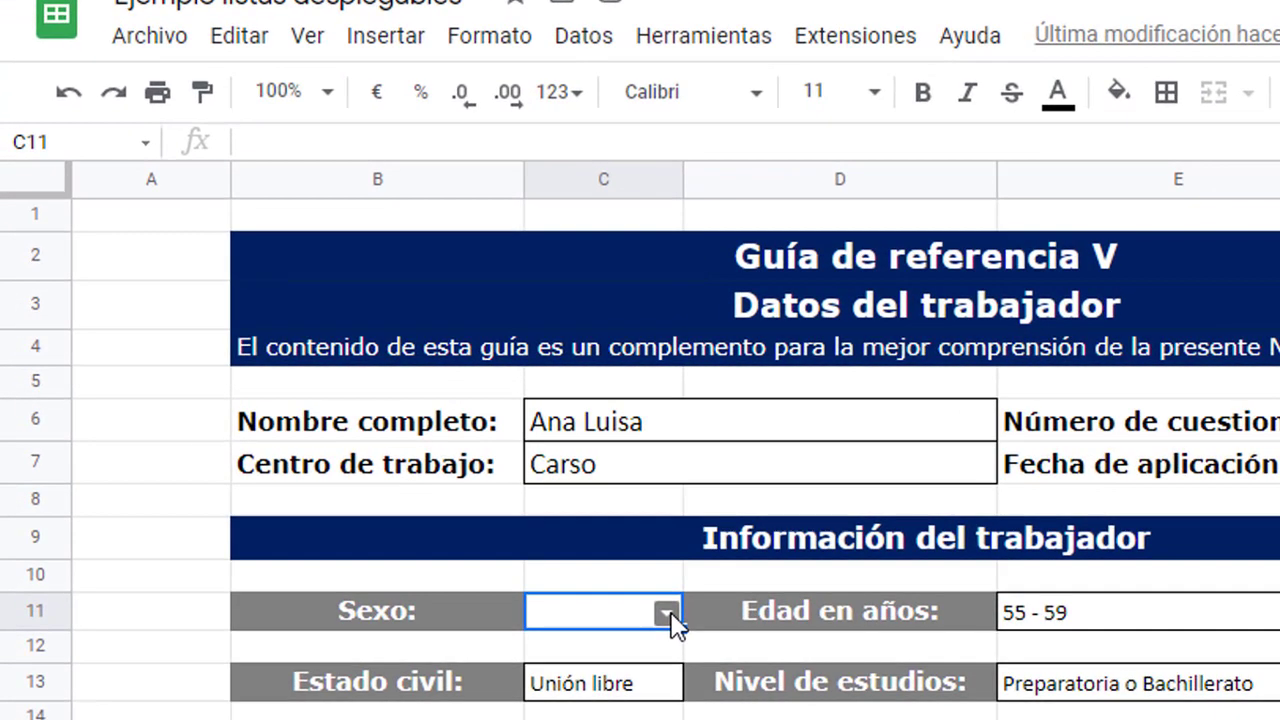
Choose Hombre from C11's new Sexo dropdown
left_click(666, 614)
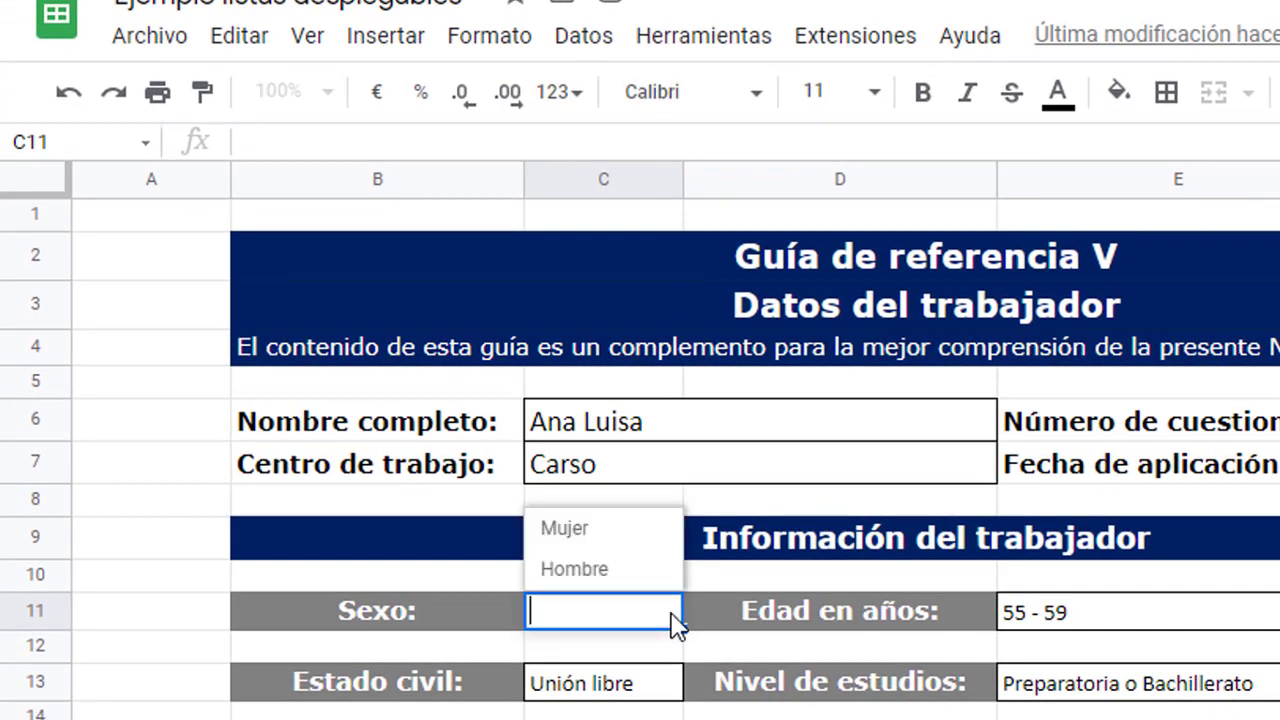
left_click(612, 569)
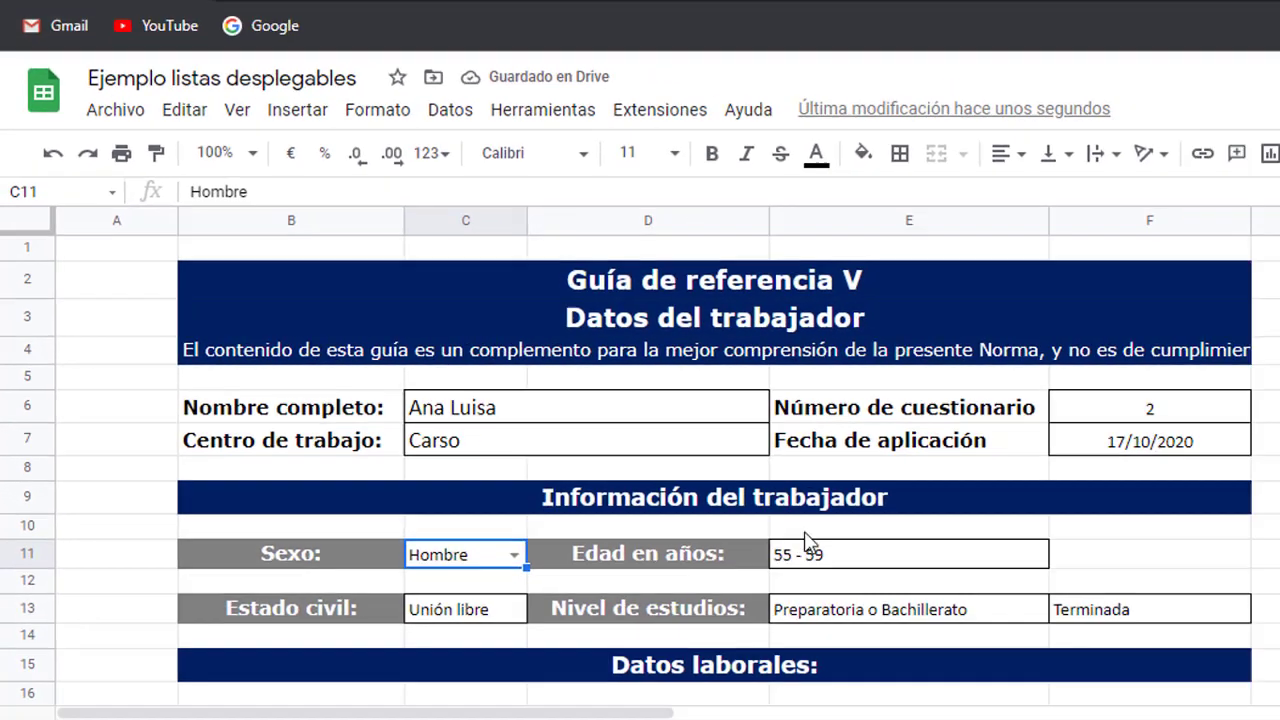
left_click(650, 513)
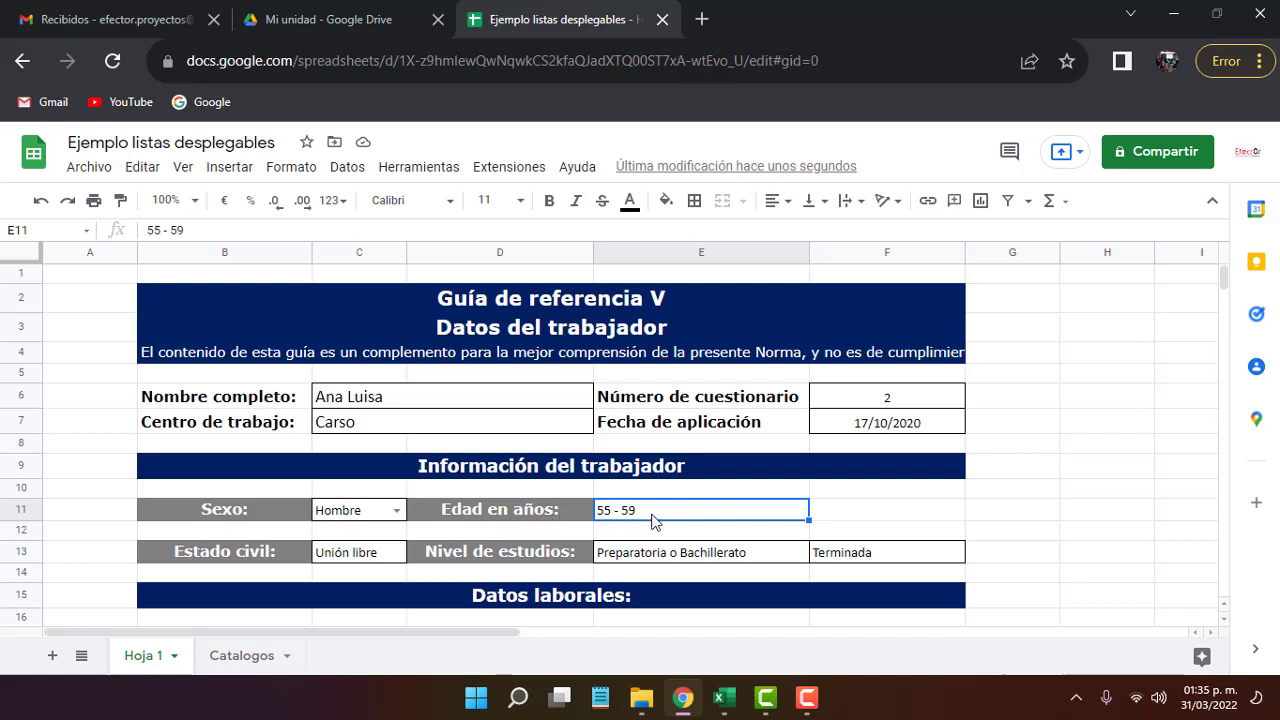
Give E11 a data validation list sourced from the Catalogos age ranges C3:C14
left_click(345, 170)
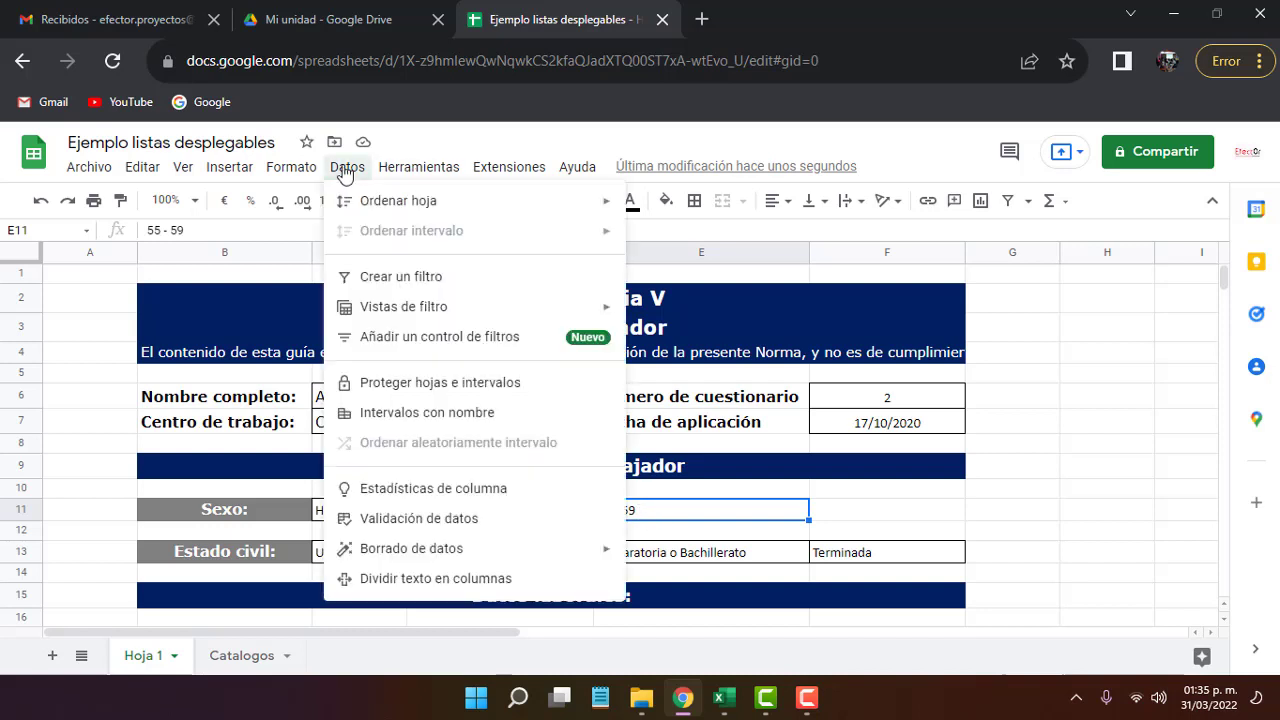
left_click(412, 520)
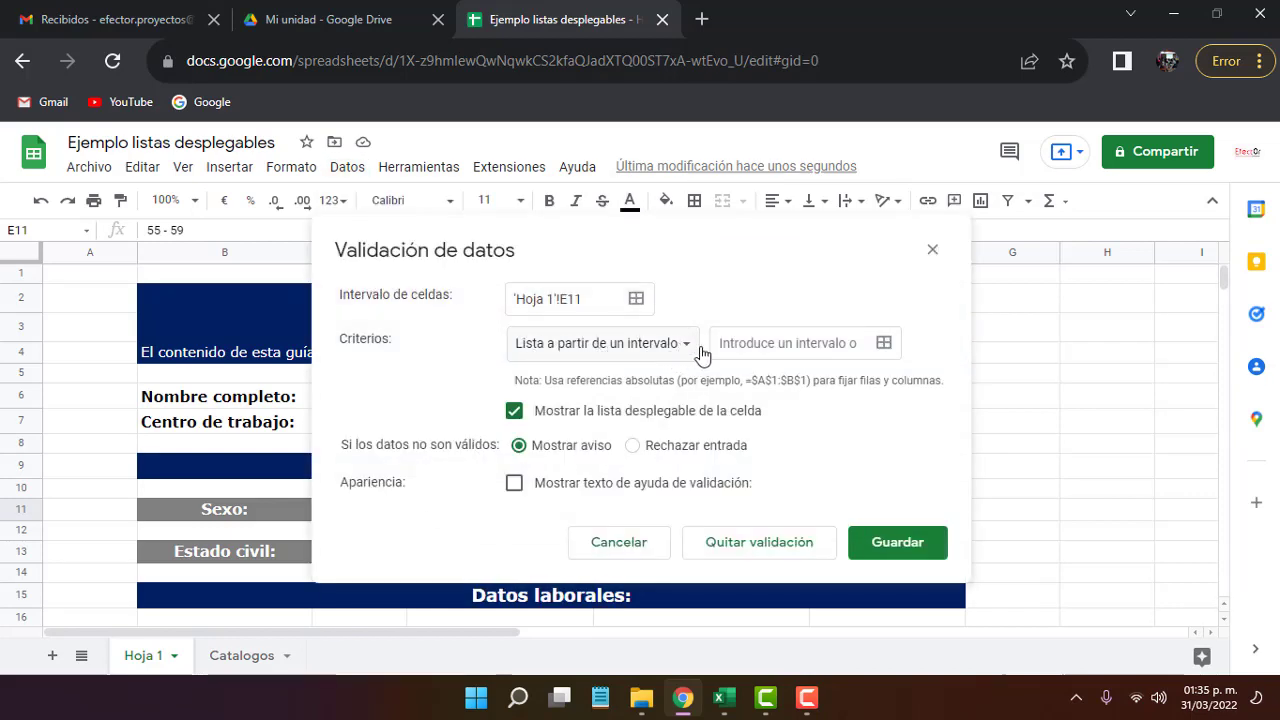
left_click(884, 343)
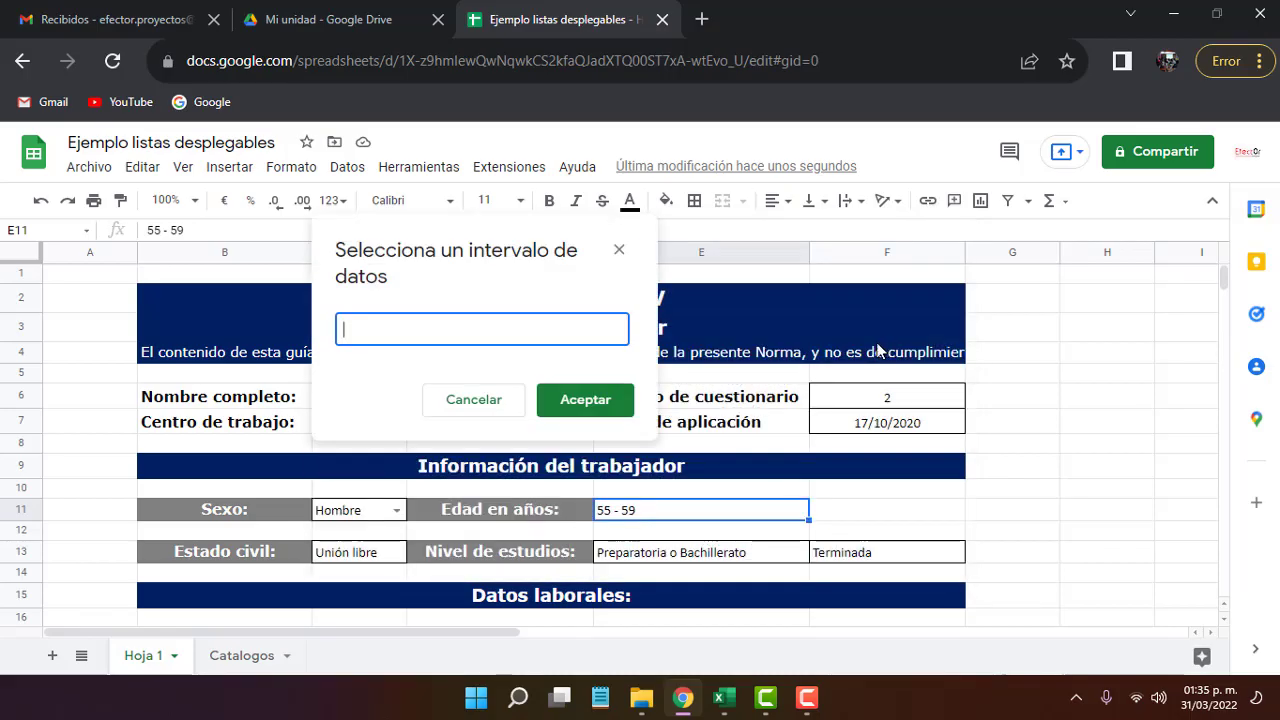
left_click(243, 655)
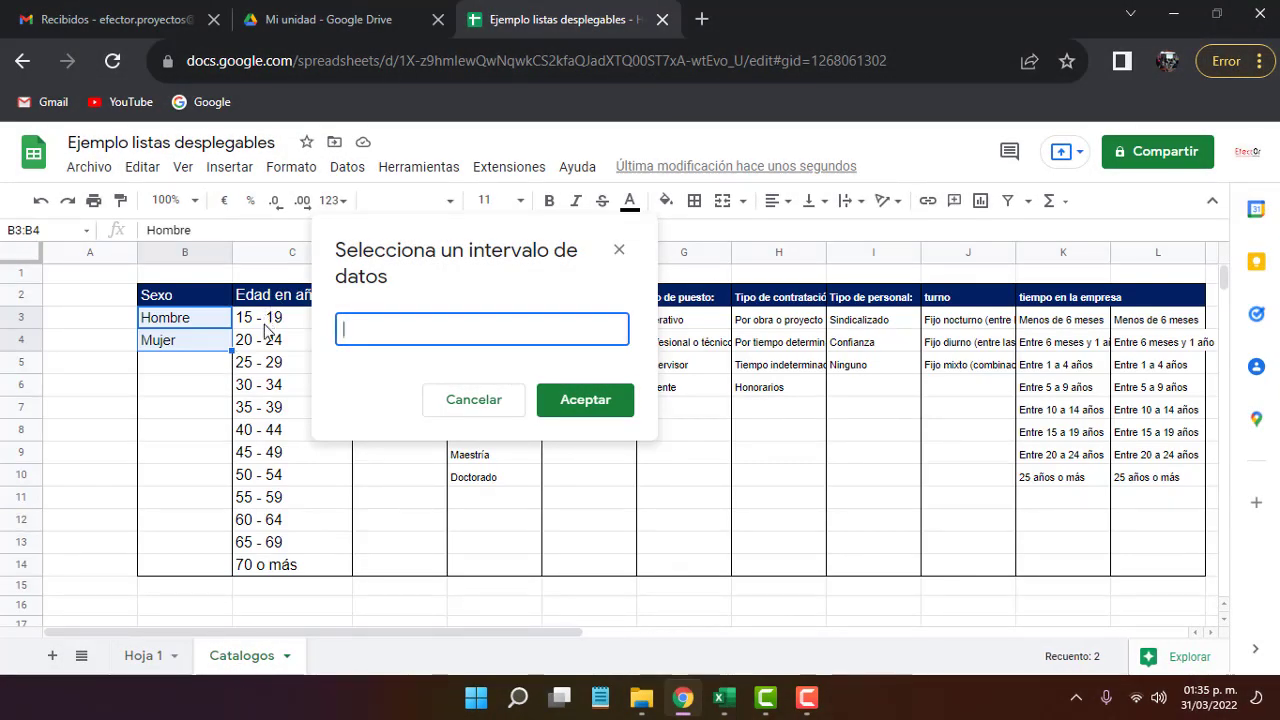
left_click_drag(268, 320, 265, 562)
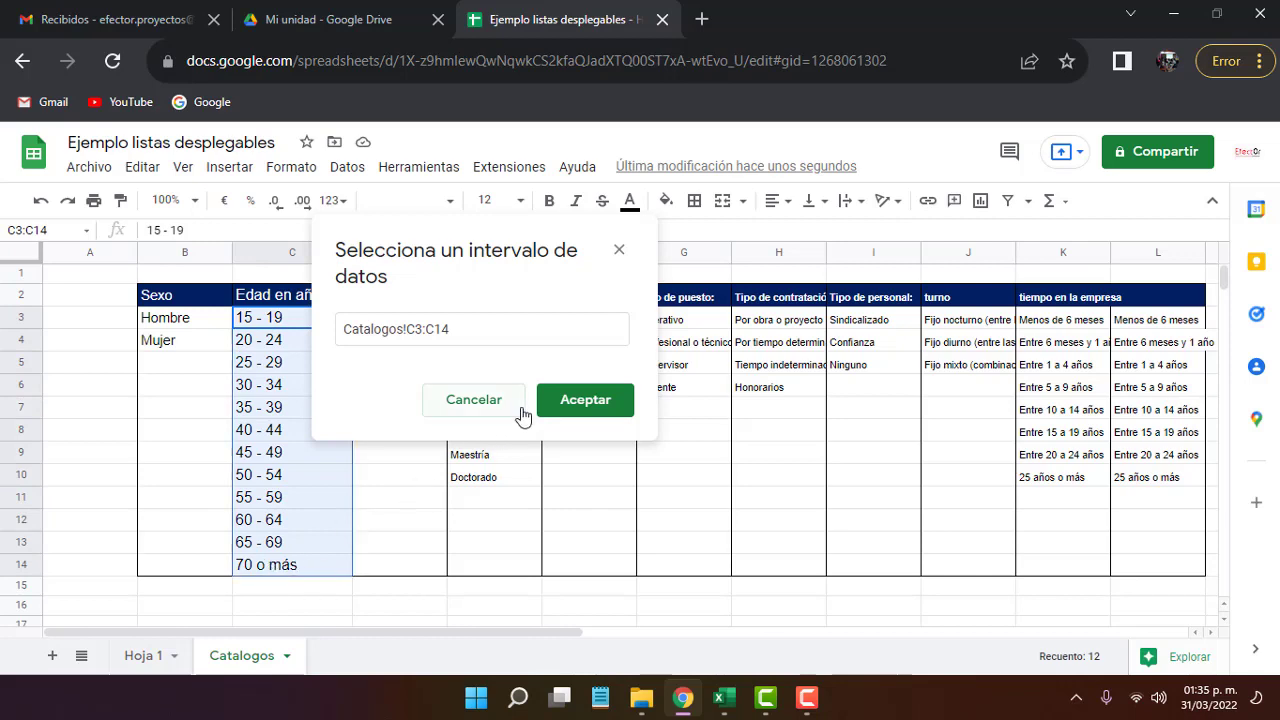
left_click(580, 402)
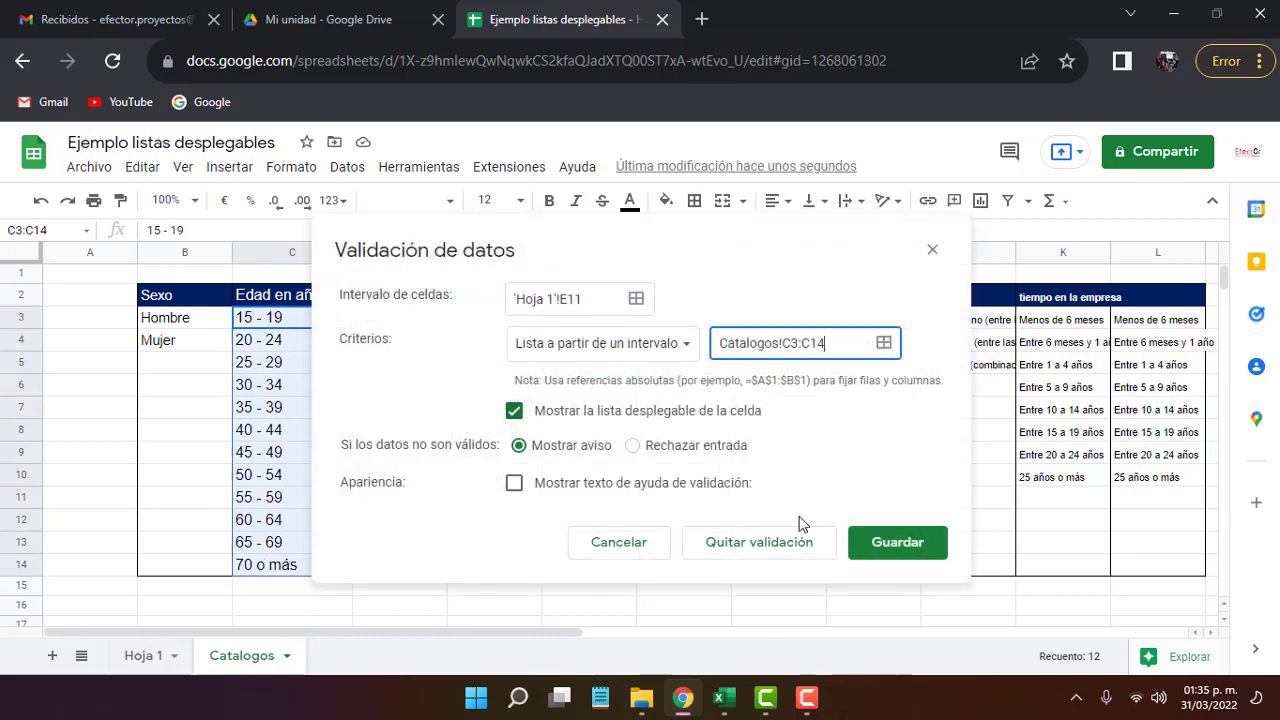
left_click(888, 543)
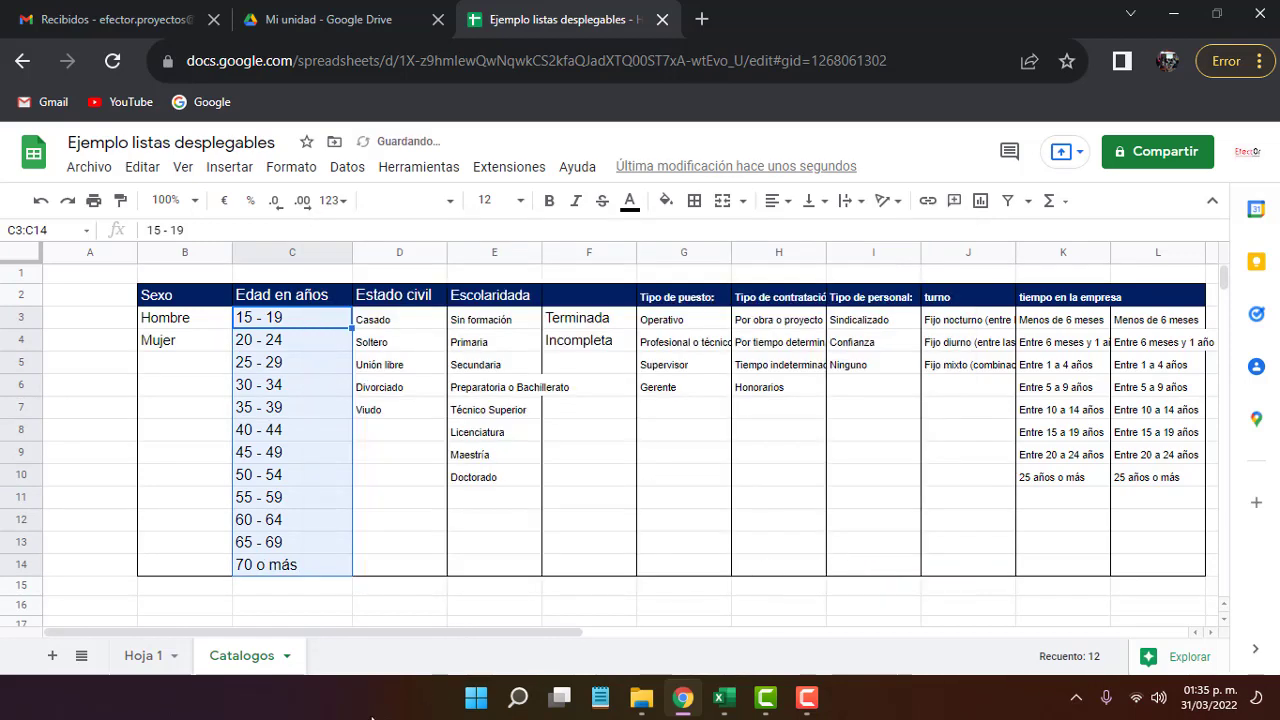
left_click(143, 655)
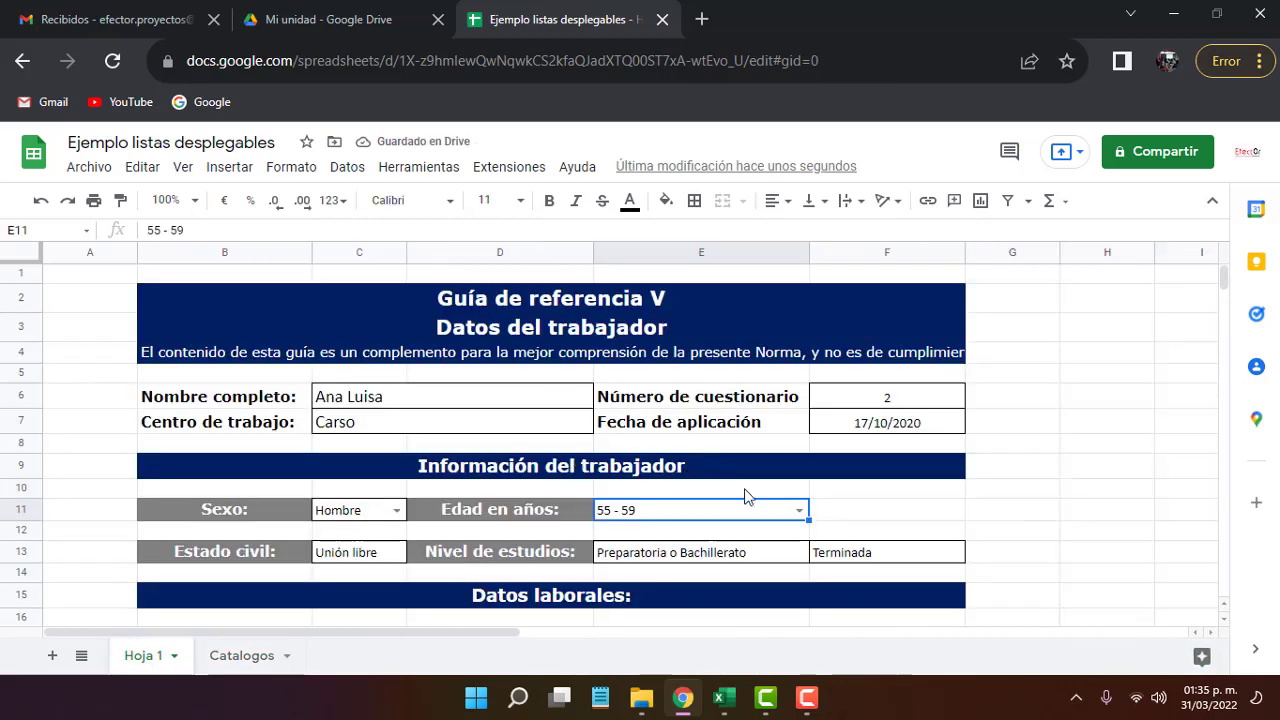
Pick 40 - 44 from E11's new age dropdown
left_click(799, 510)
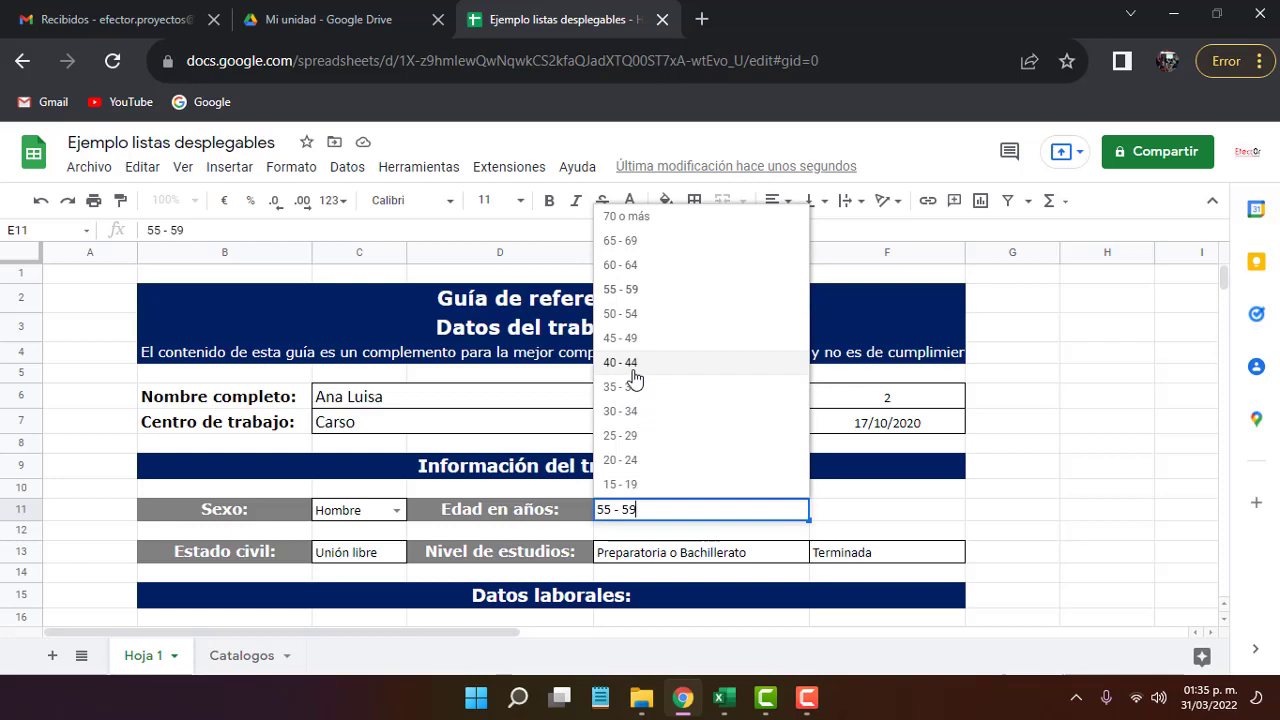
left_click(632, 364)
left_click(349, 562)
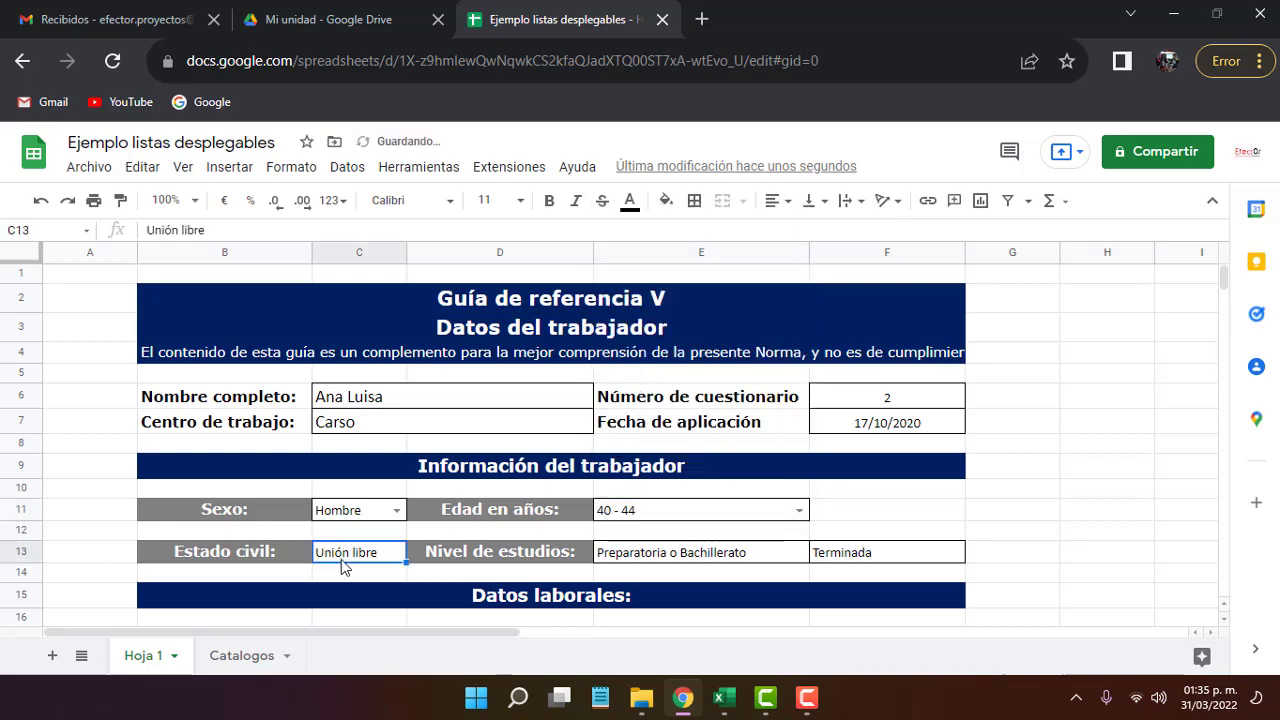
scroll(256, 560, "down", 3)
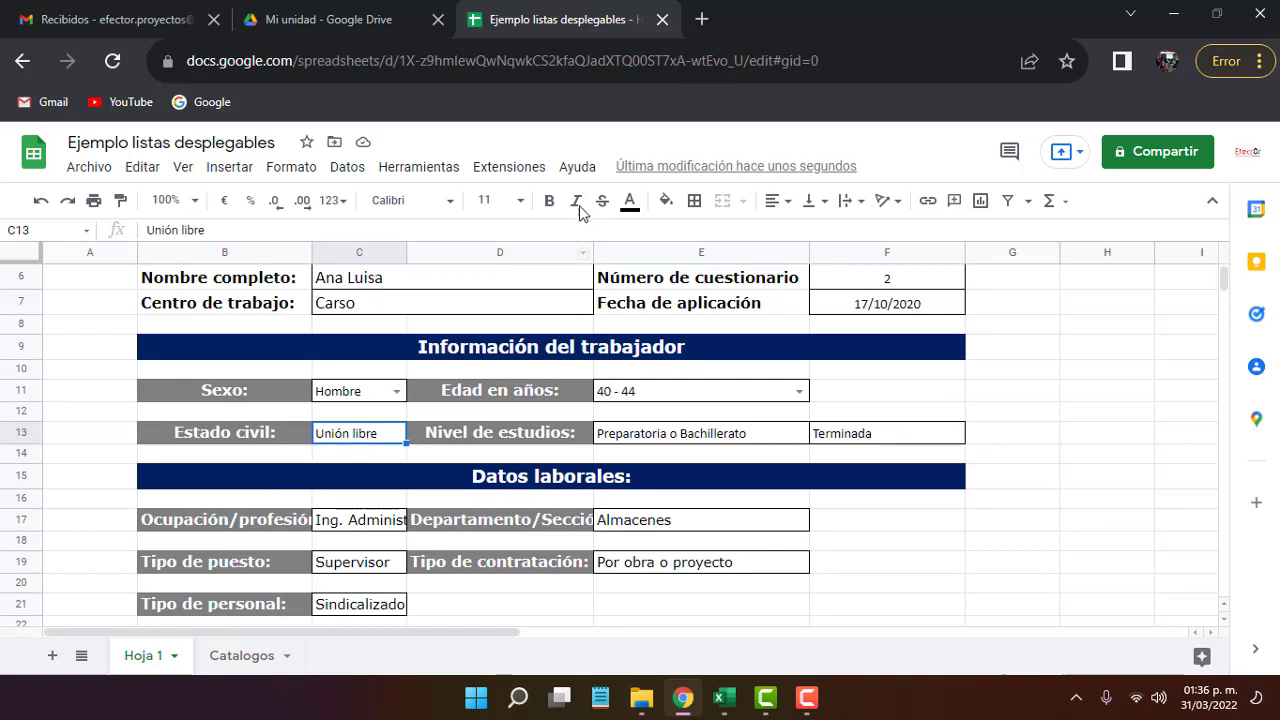
Add a data validation dropdown to C13 listing the marital statuses from Catalogos!D3:D7
left_click(345, 168)
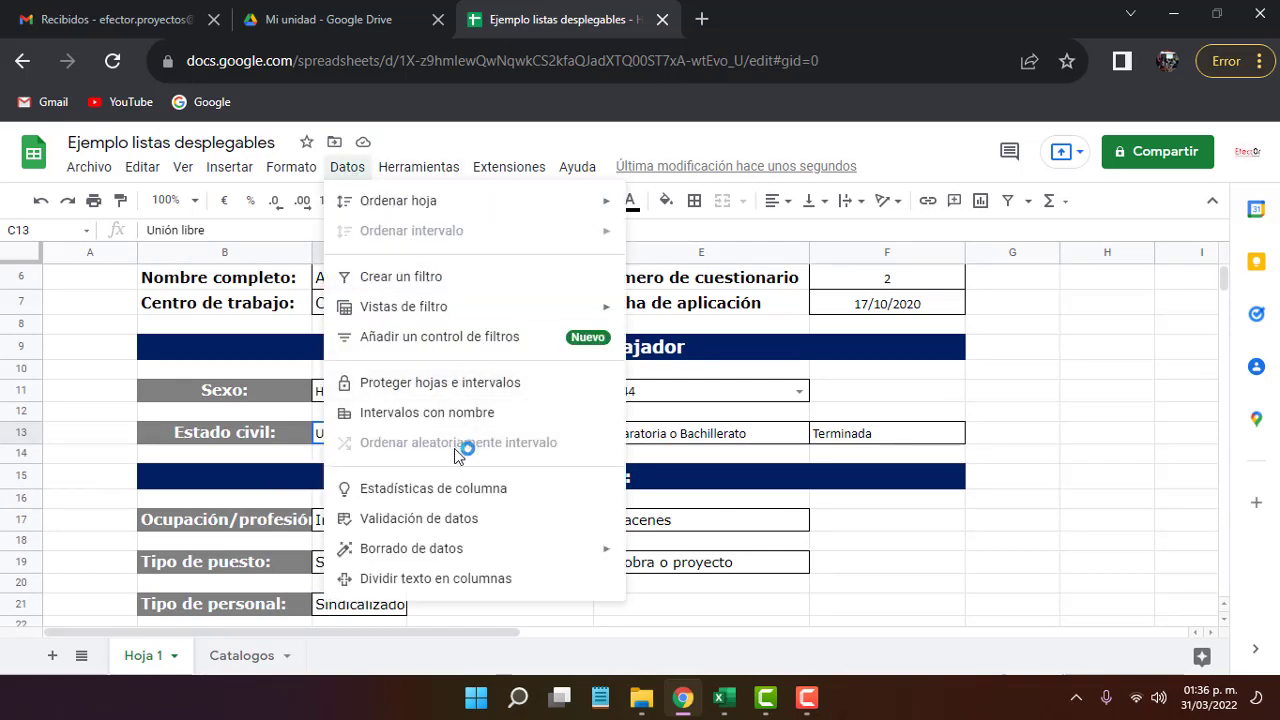
left_click(443, 520)
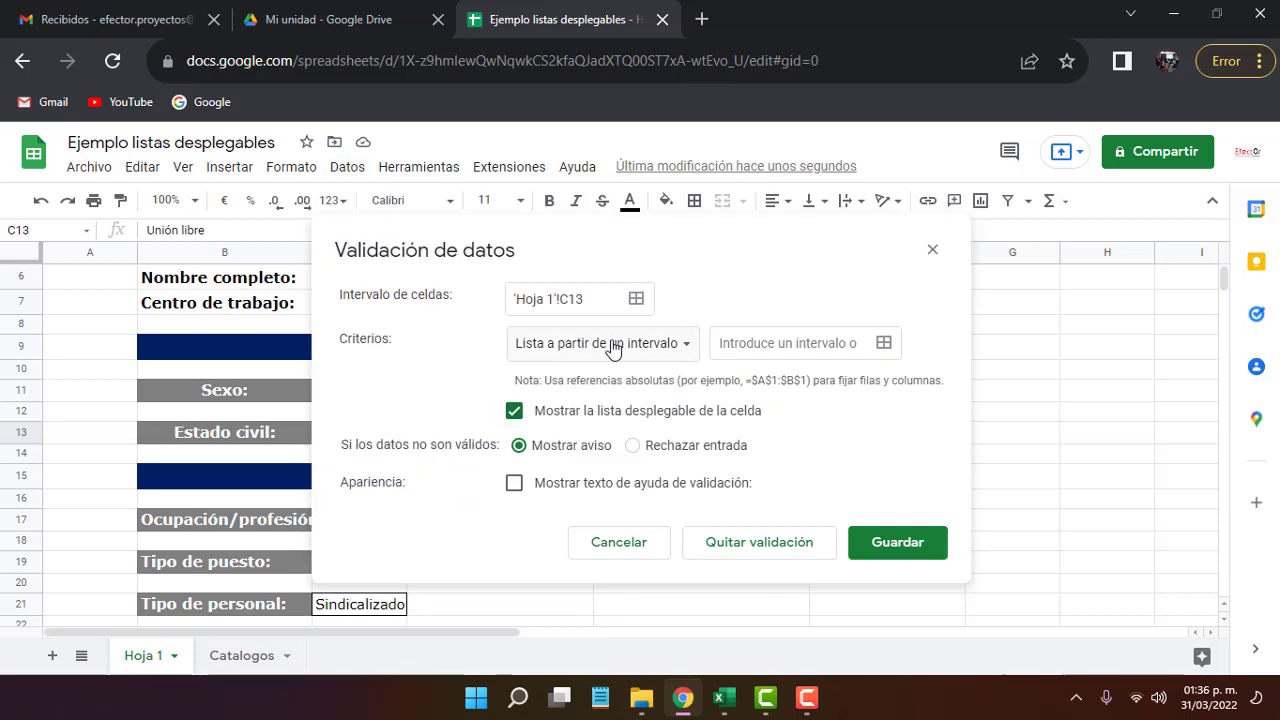
left_click(598, 350)
left_click(598, 346)
left_click(884, 343)
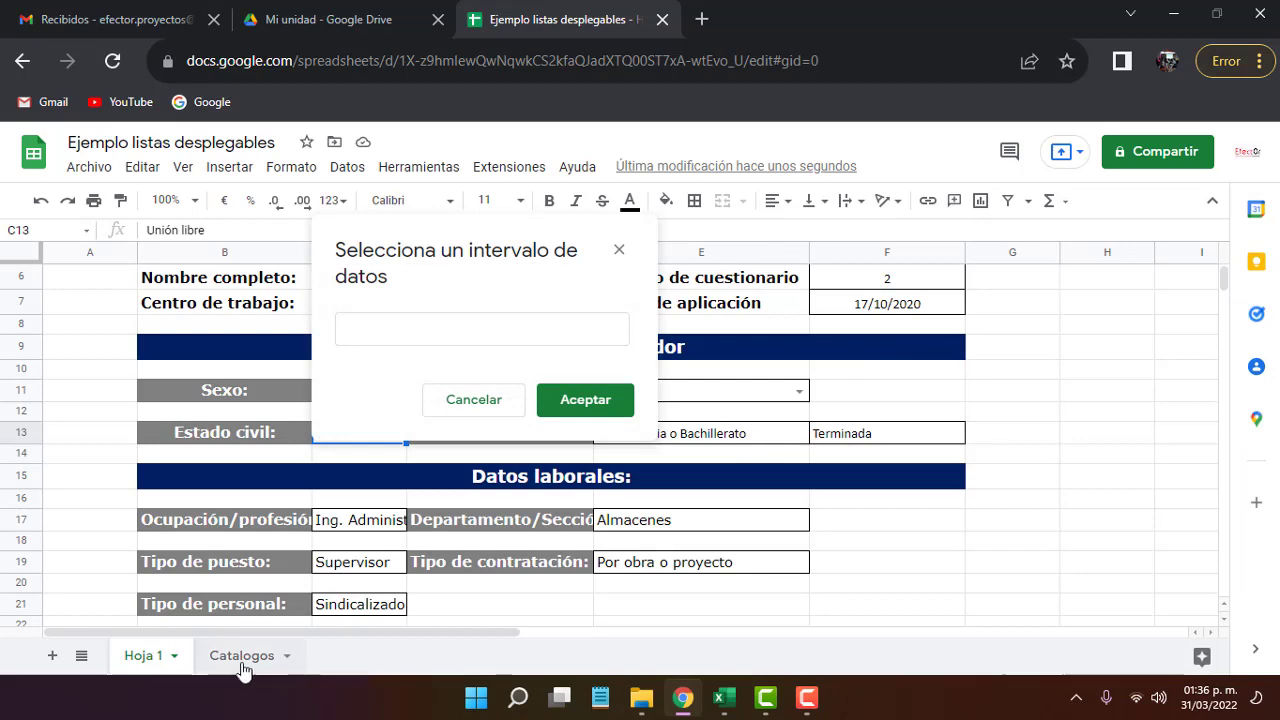
left_click(241, 658)
left_click_drag(399, 319, 399, 409)
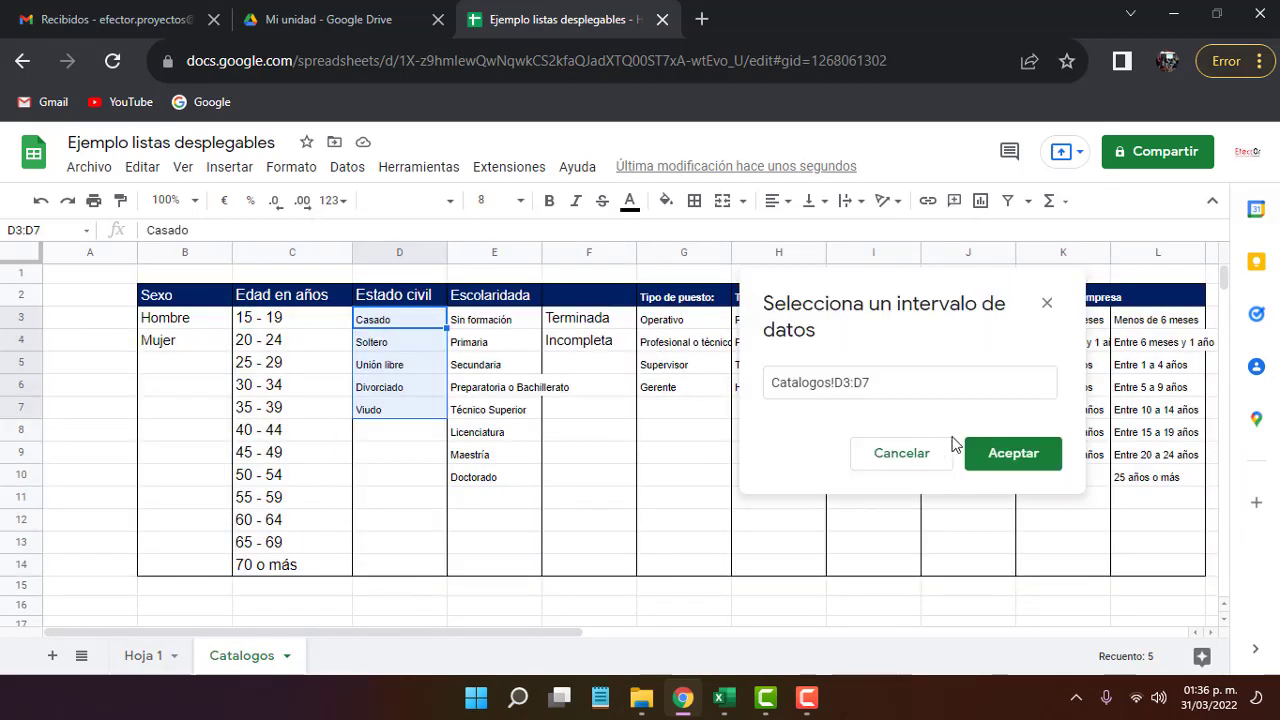
left_click(1005, 458)
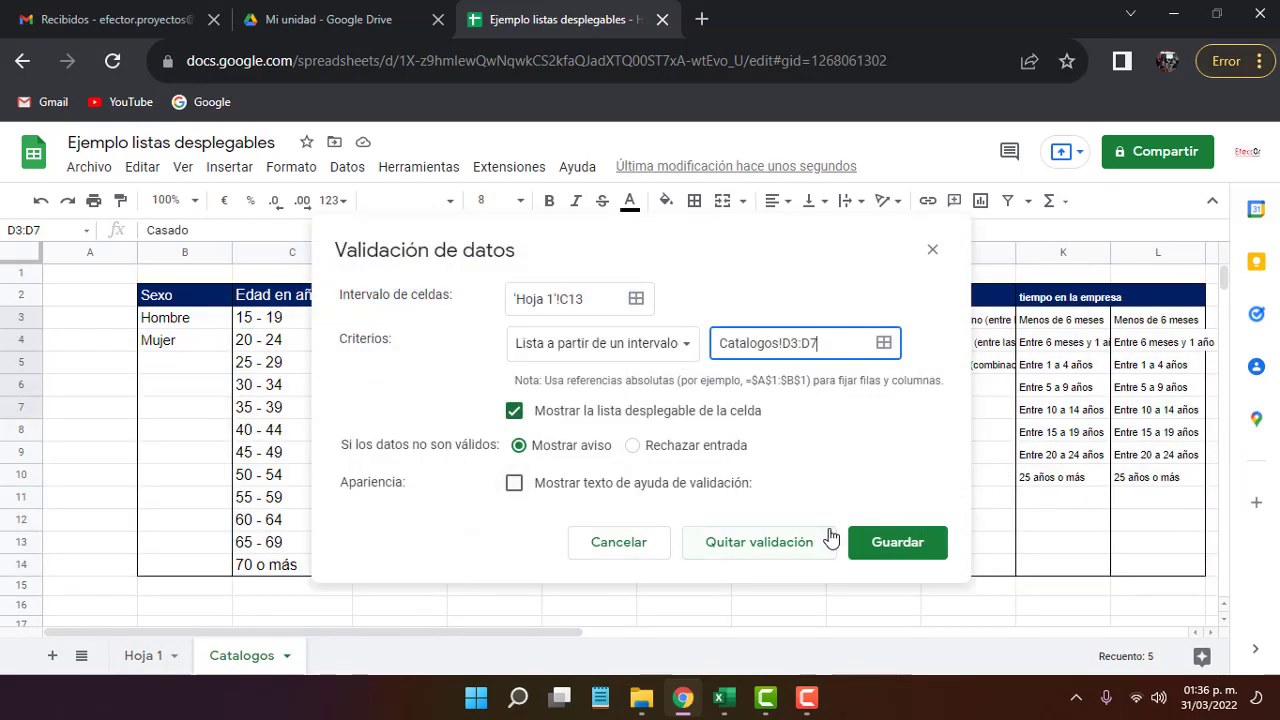
left_click(893, 541)
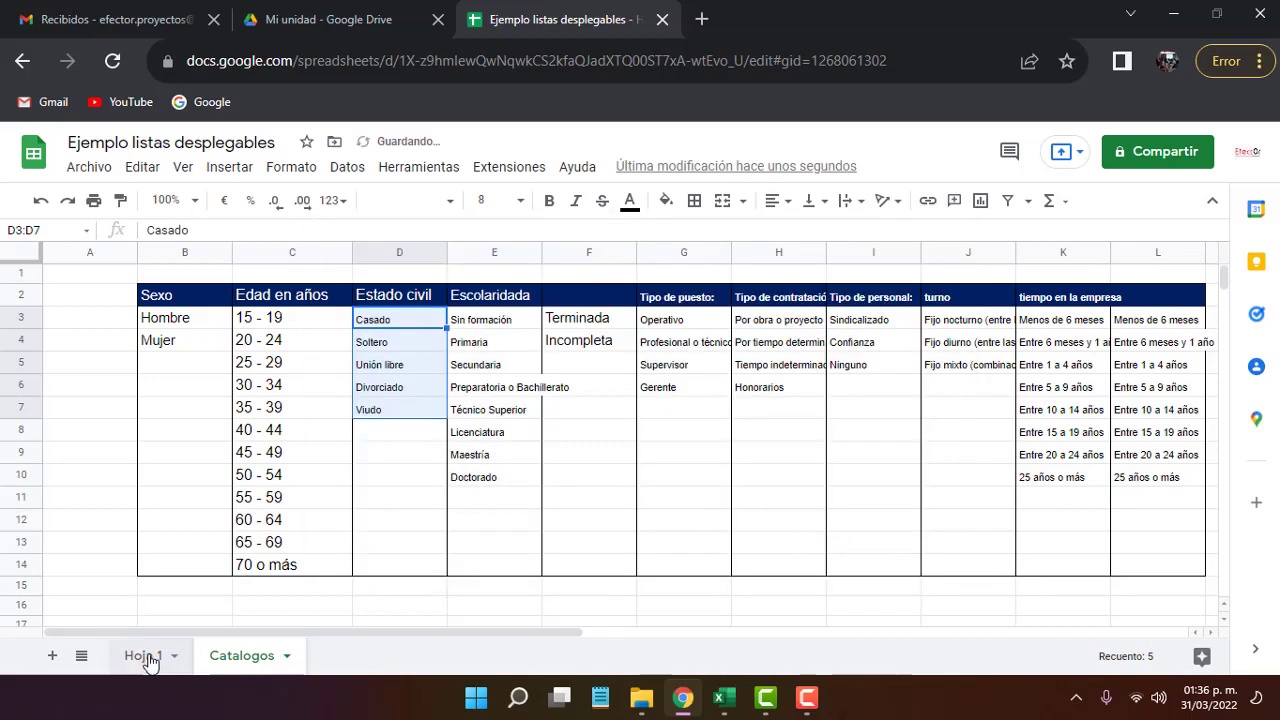
Back on Hoja 1, set the Estado civil cell C13 to Divorciado
left_click(145, 658)
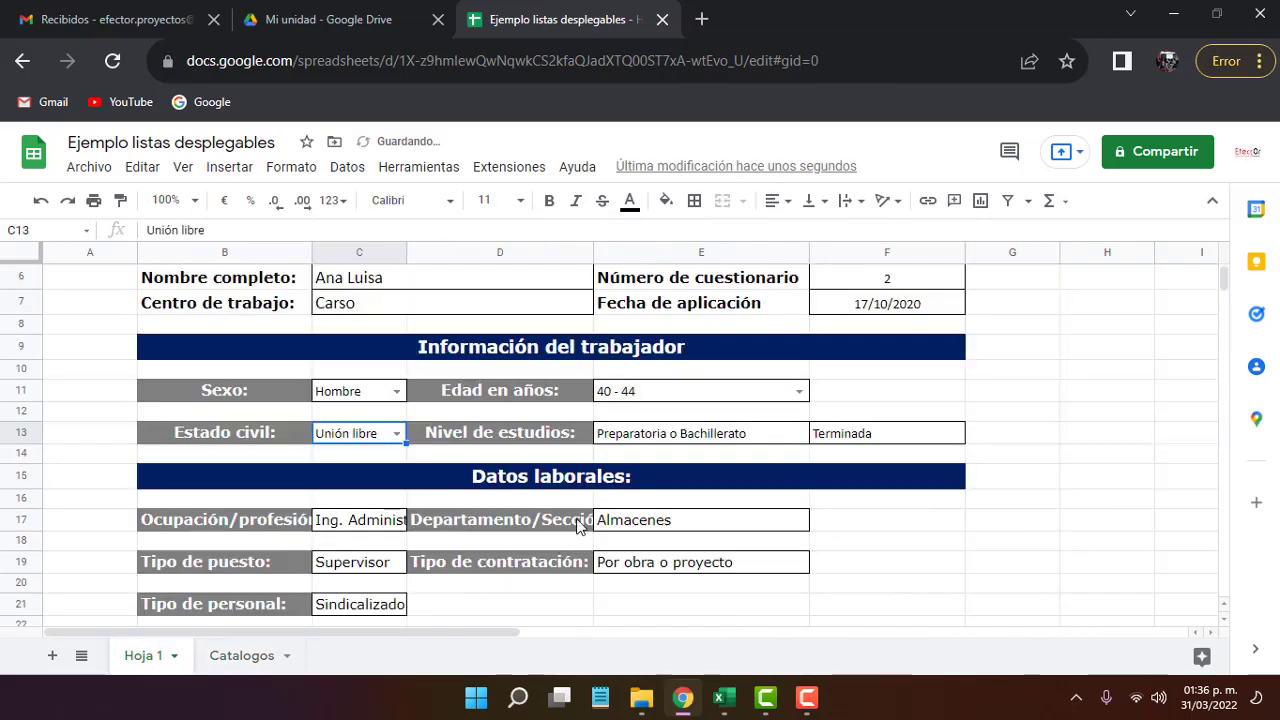
left_click(399, 438)
left_click(367, 499)
left_click(397, 434)
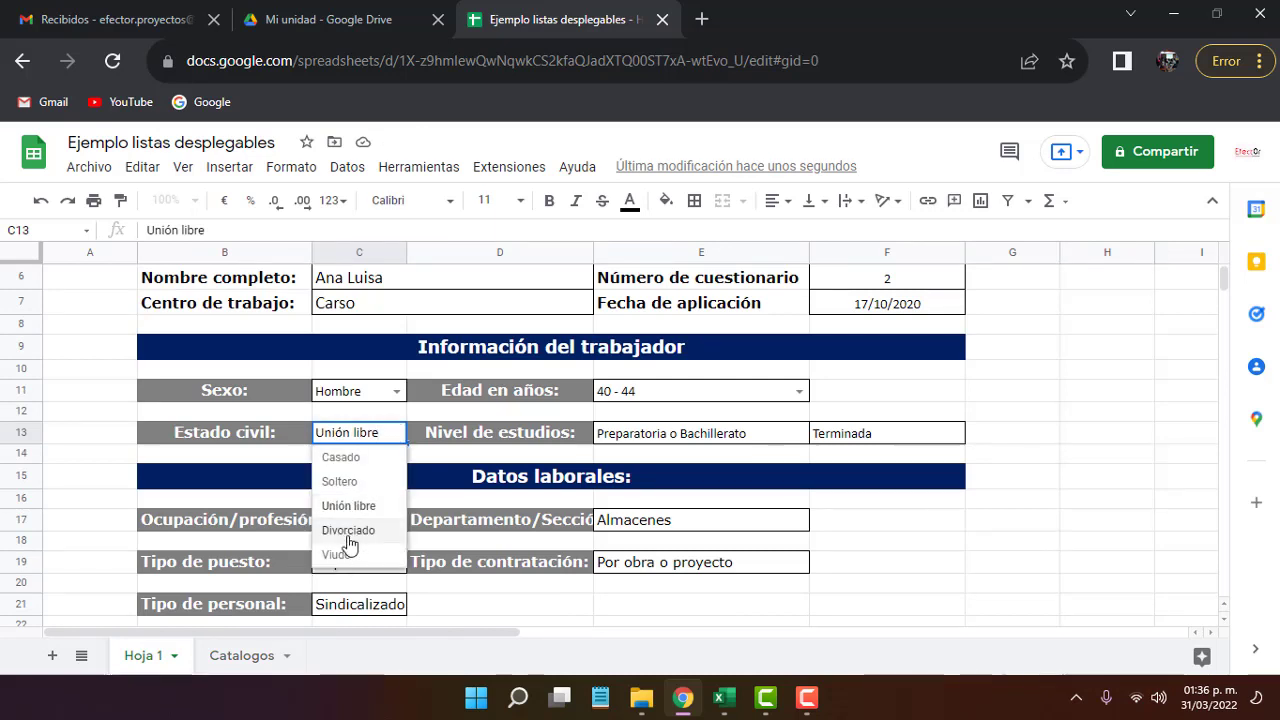
left_click(355, 532)
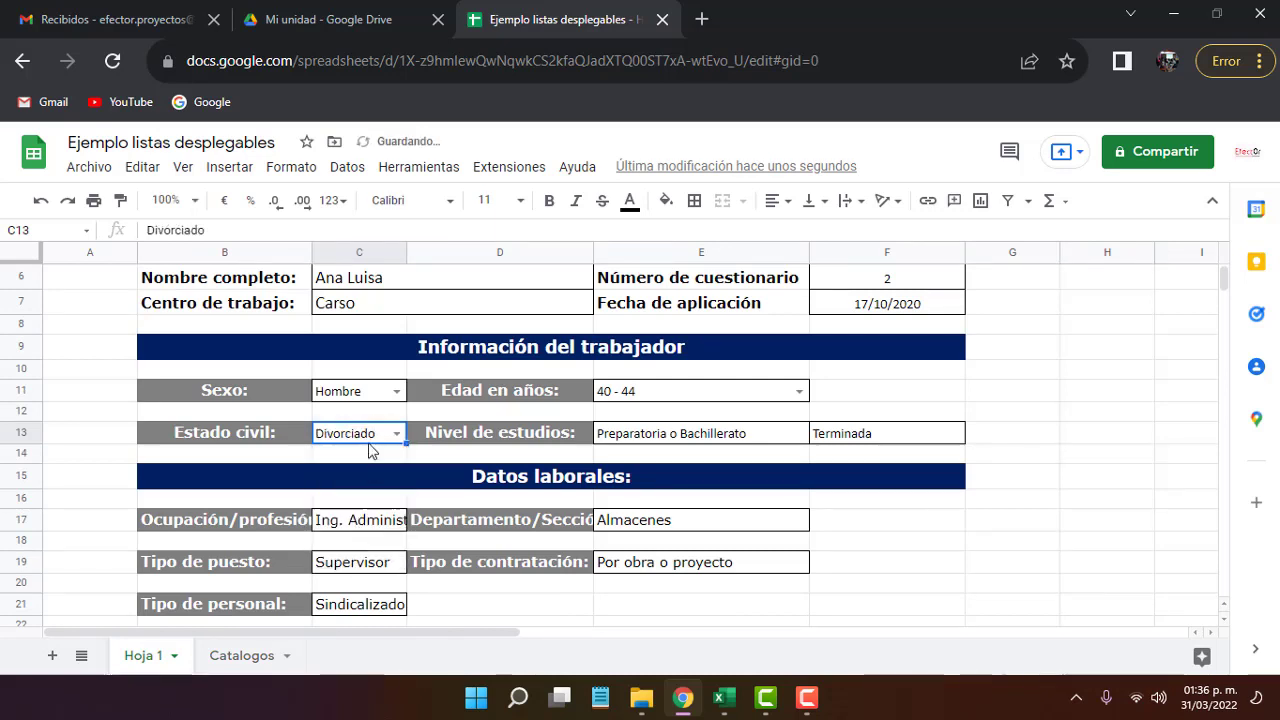
left_click(622, 440)
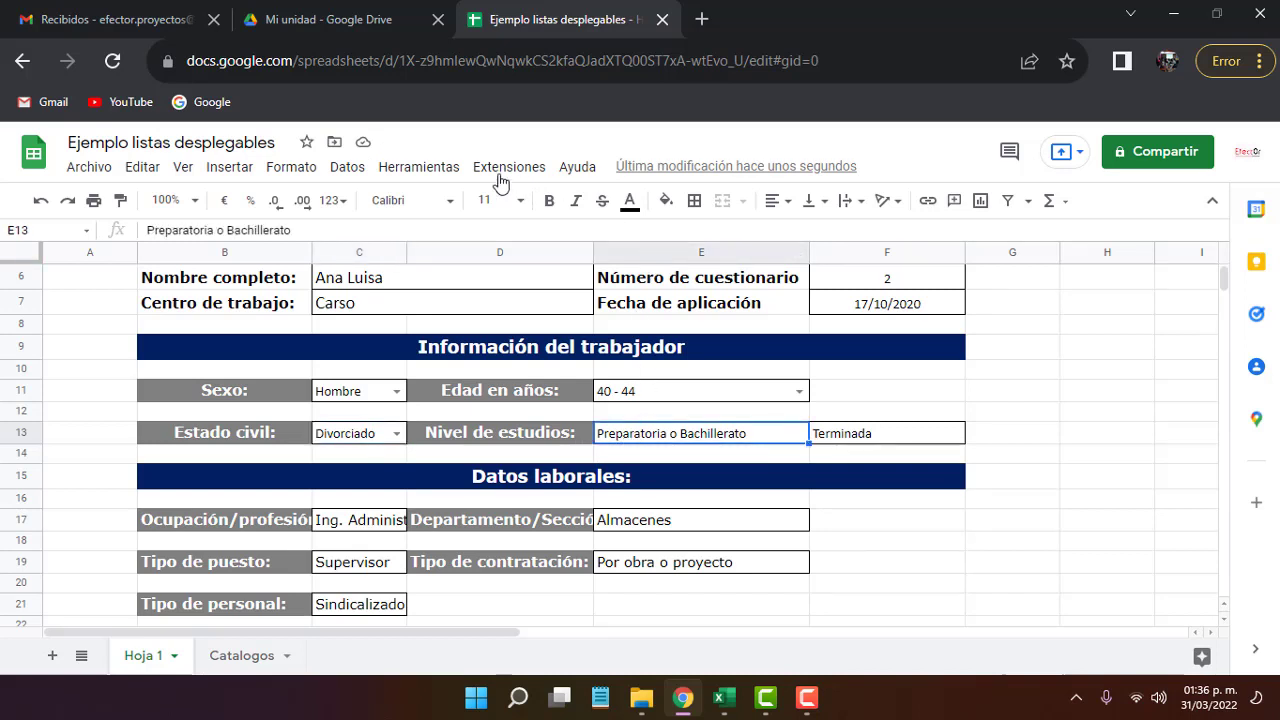
Add a data validation dropdown to E13 listing the education levels from Catalogos!E3:E10
left_click(347, 167)
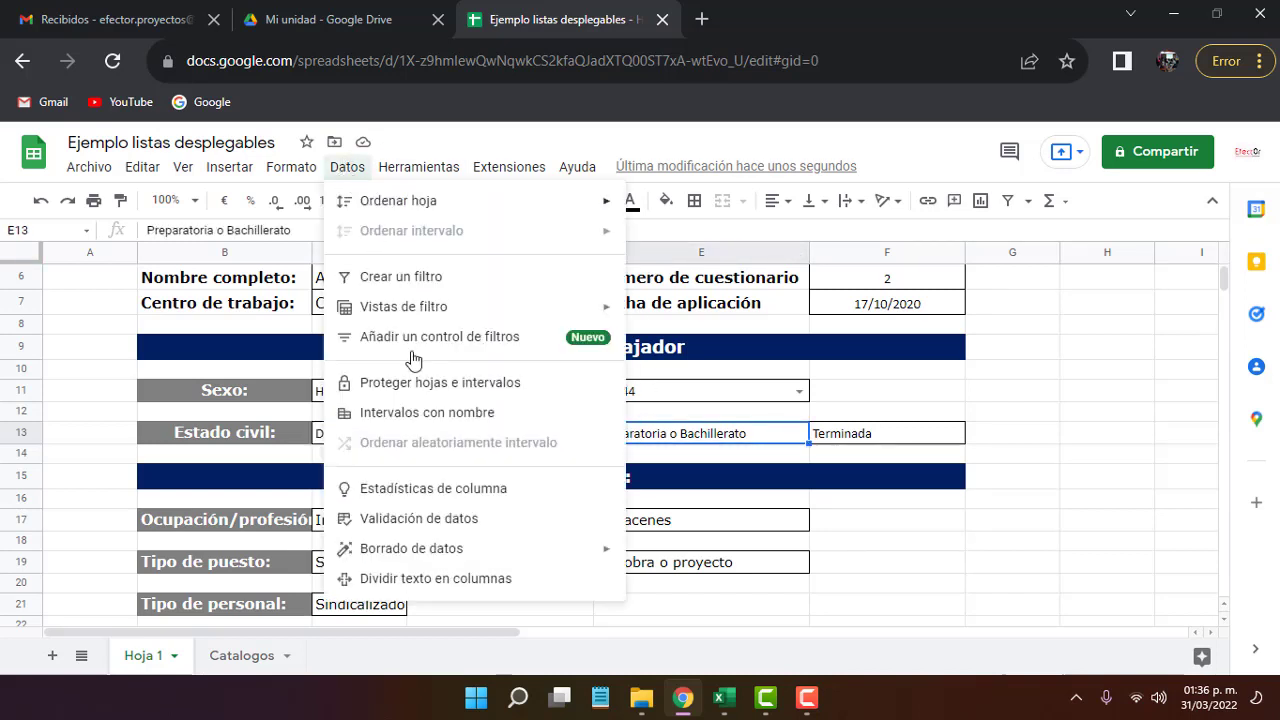
left_click(434, 522)
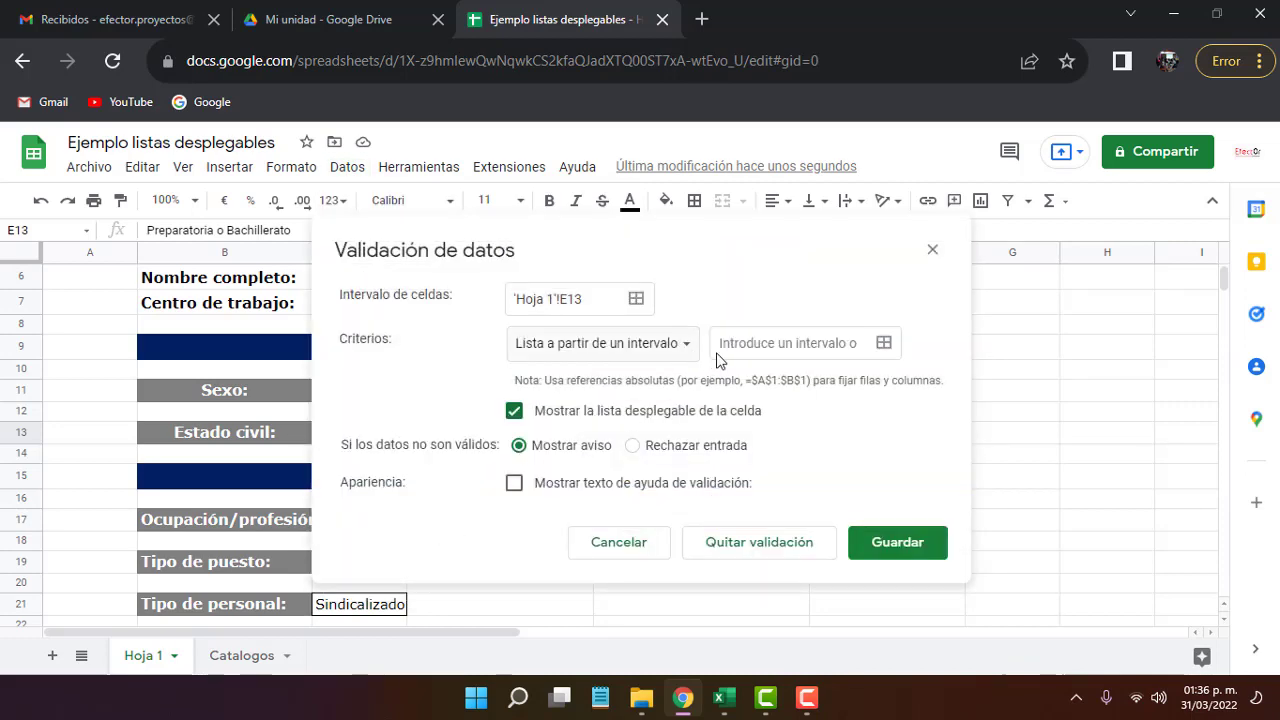
left_click(889, 350)
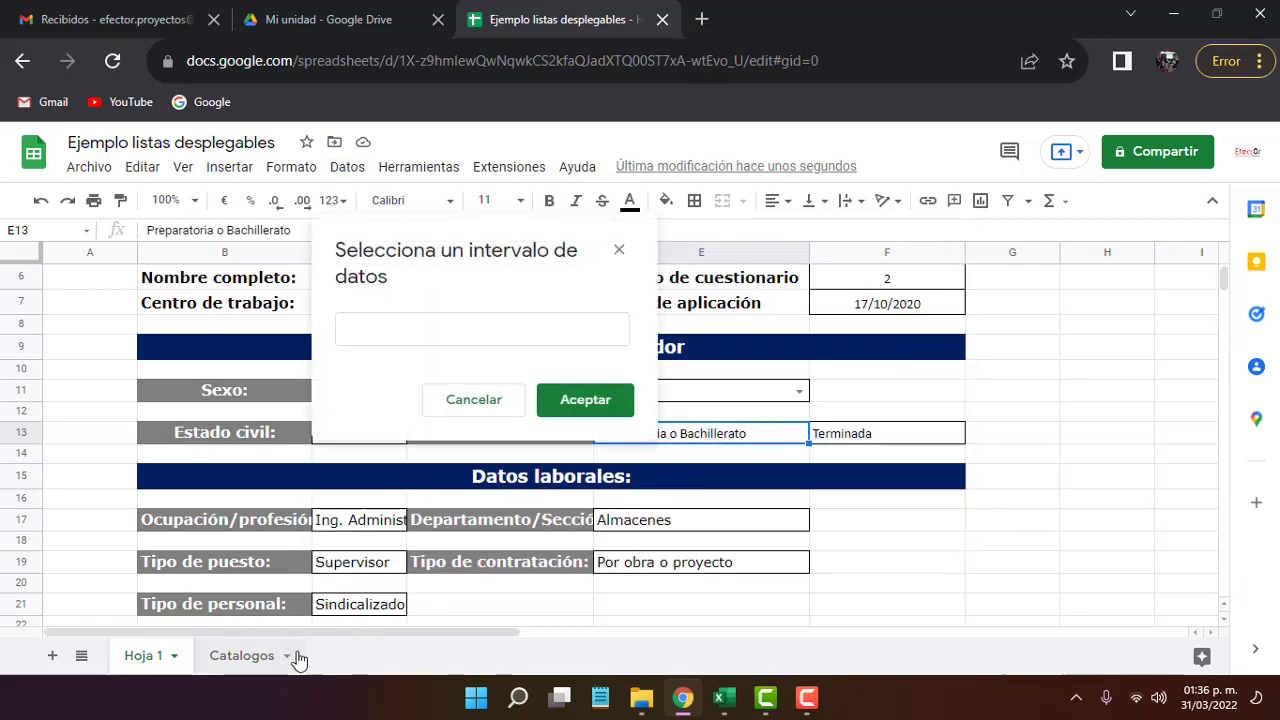
left_click(243, 664)
left_click_drag(494, 477, 506, 334)
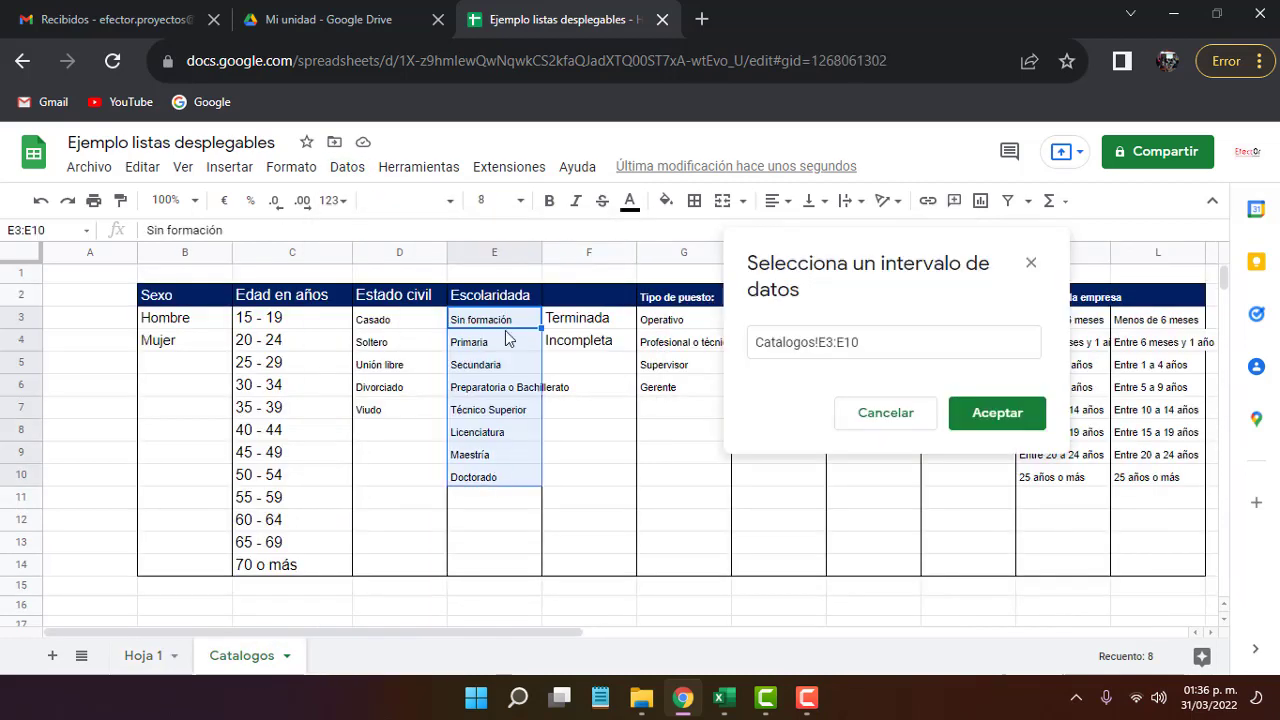
left_click(968, 428)
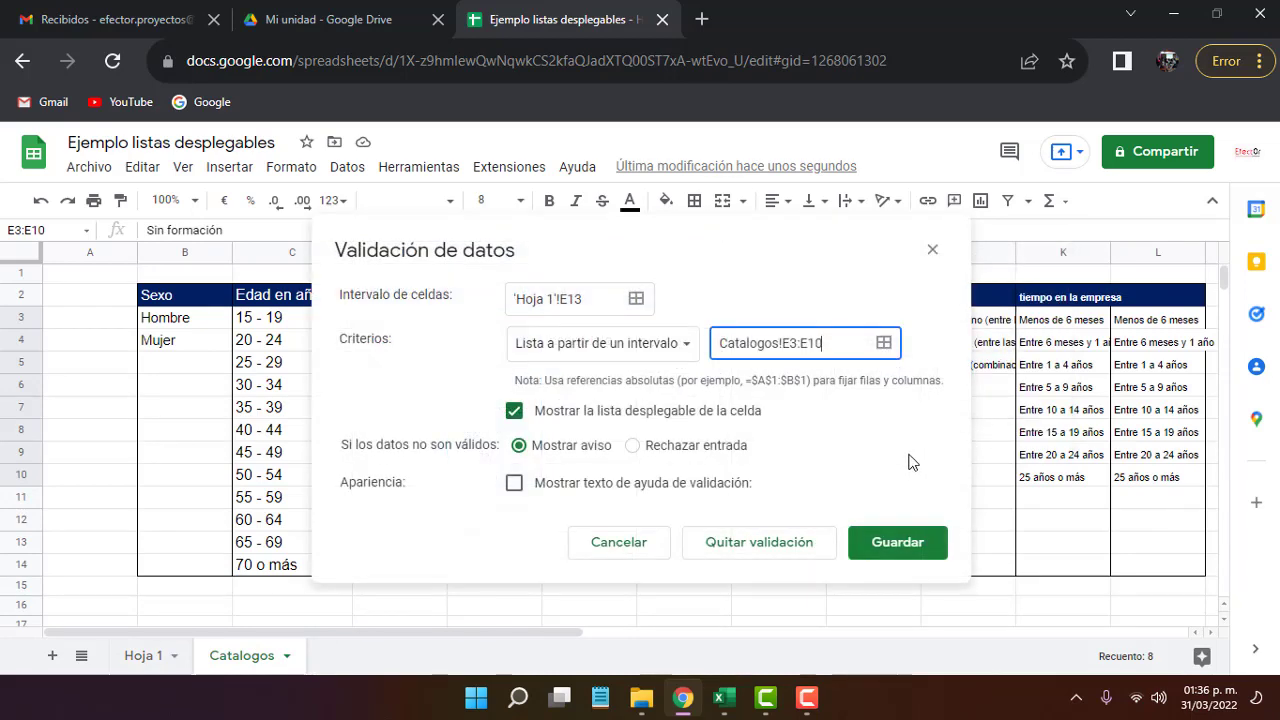
left_click(891, 542)
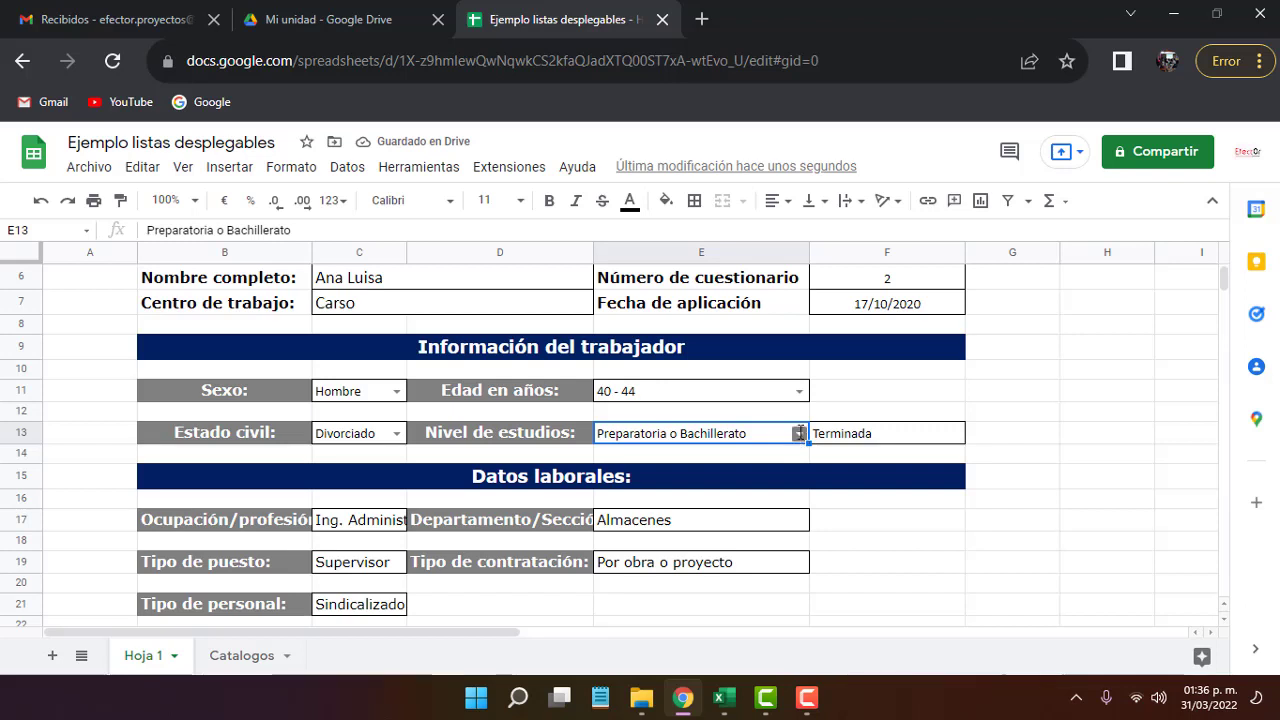
Choose Secundaria as the Nivel de estudios value in E13
left_click(799, 433)
left_click(686, 506)
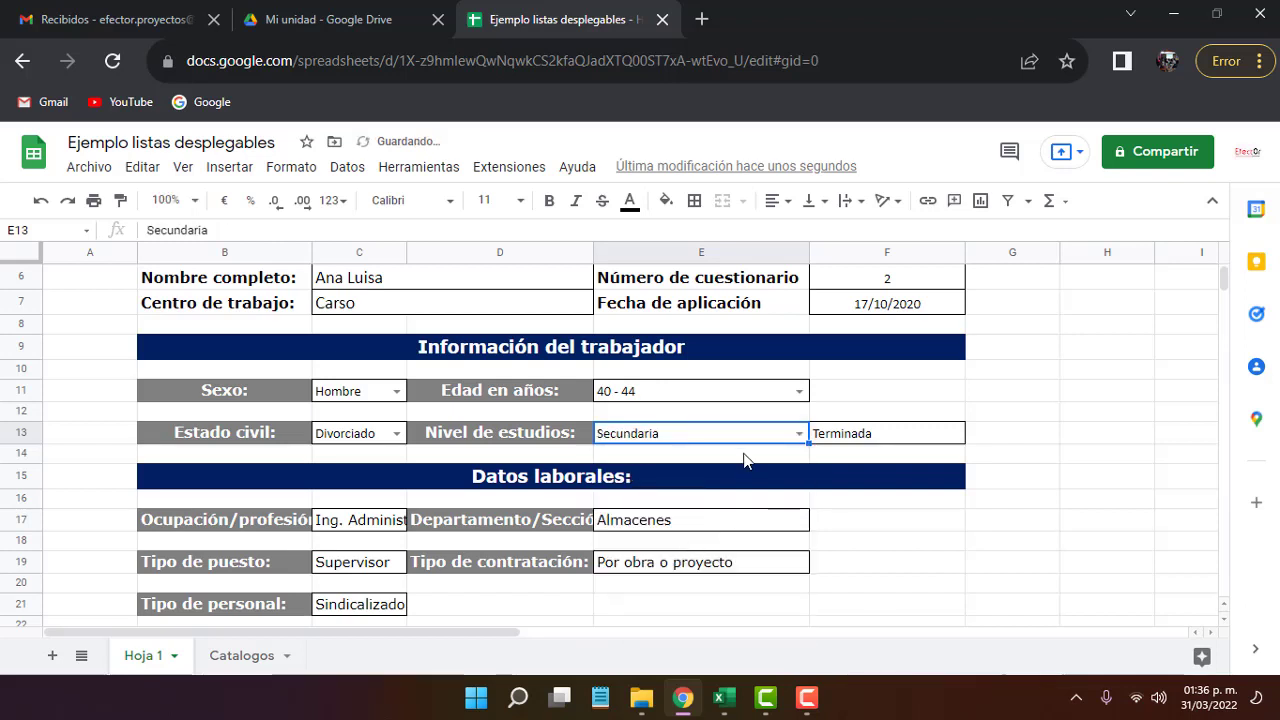
left_click(845, 447)
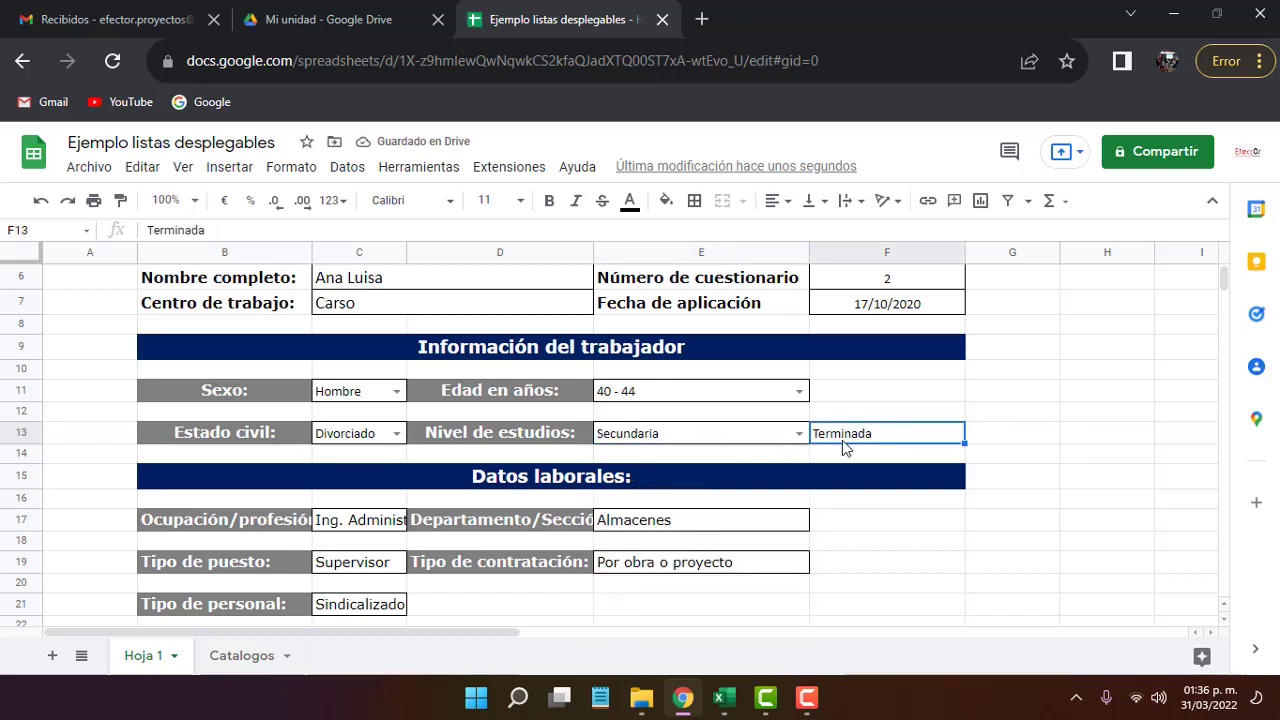
Look up the Terminada and Incompleta options on the Catalogos sheet
left_click(245, 655)
left_click_drag(582, 318, 582, 342)
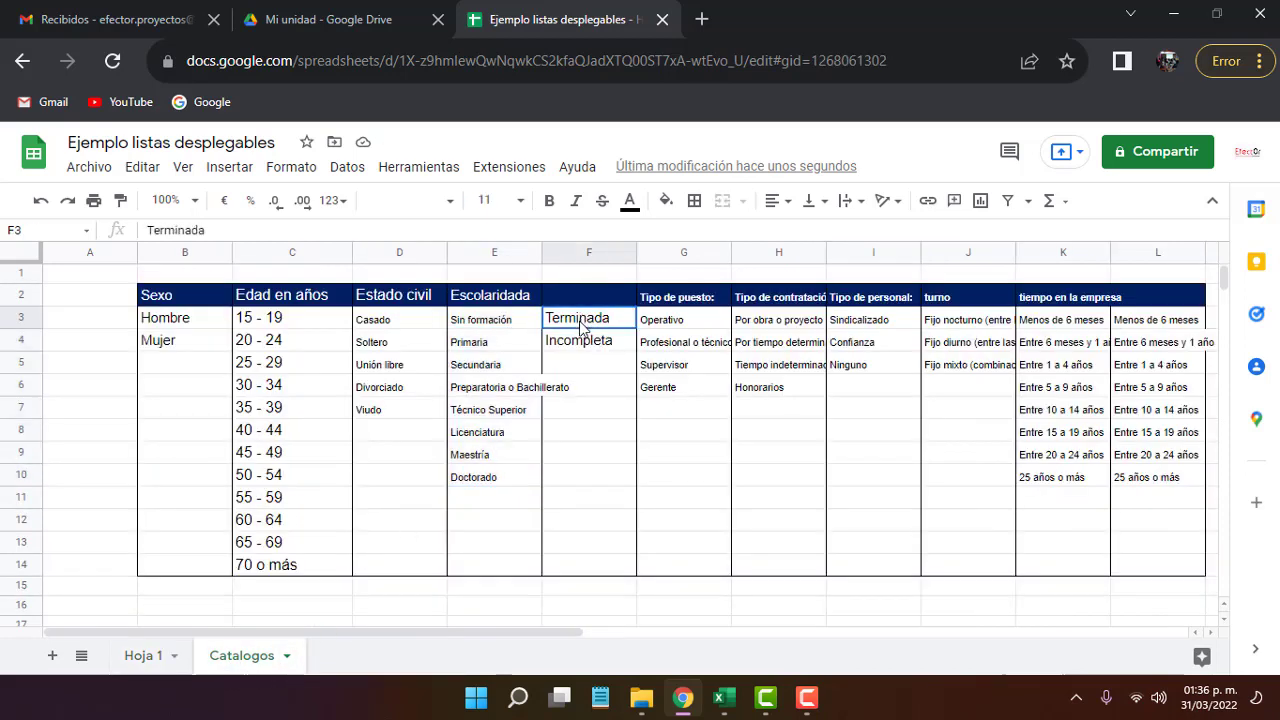
left_click(145, 657)
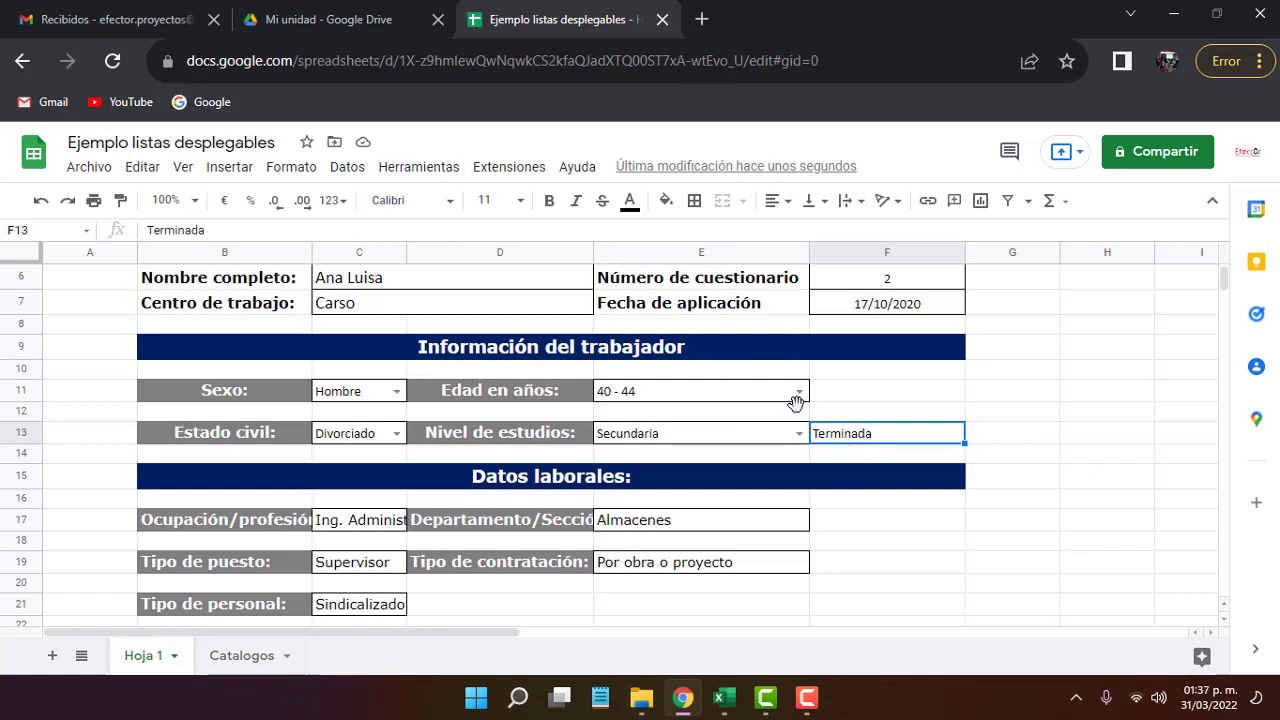
Create an F13 dropdown from the typed list of items Terminada and Incompleta
left_click(355, 168)
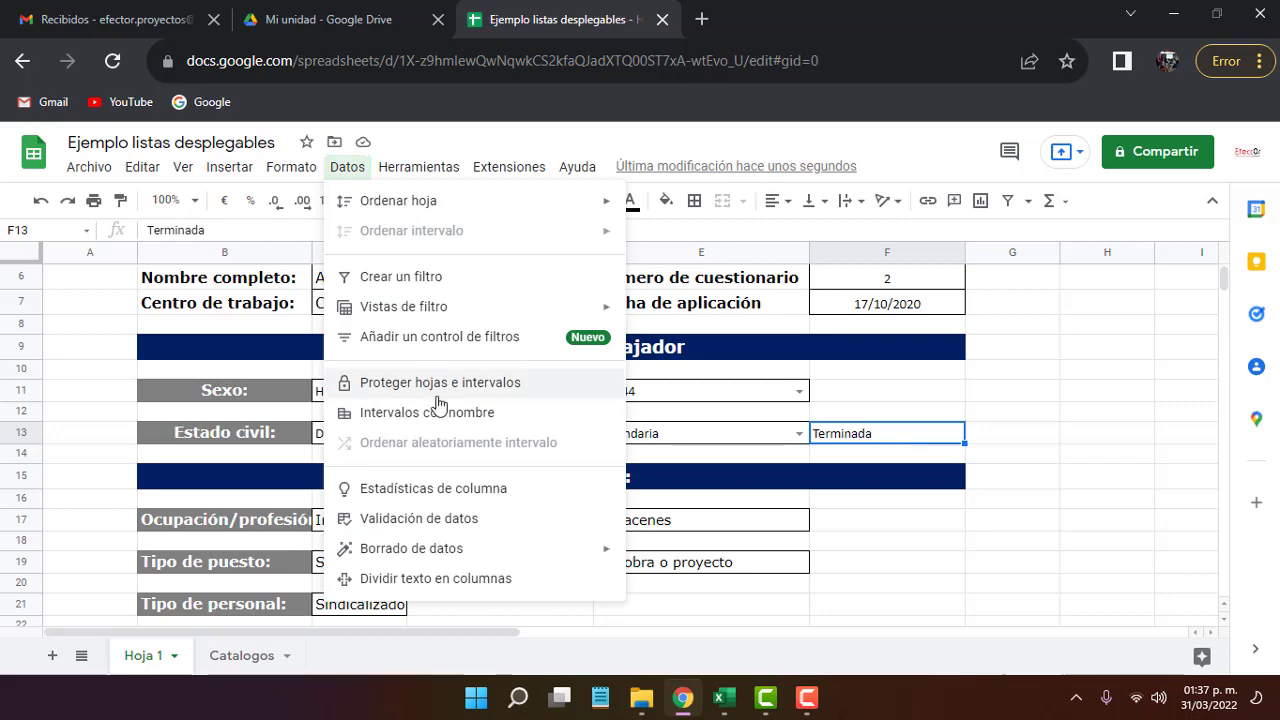
left_click(446, 520)
left_click(663, 347)
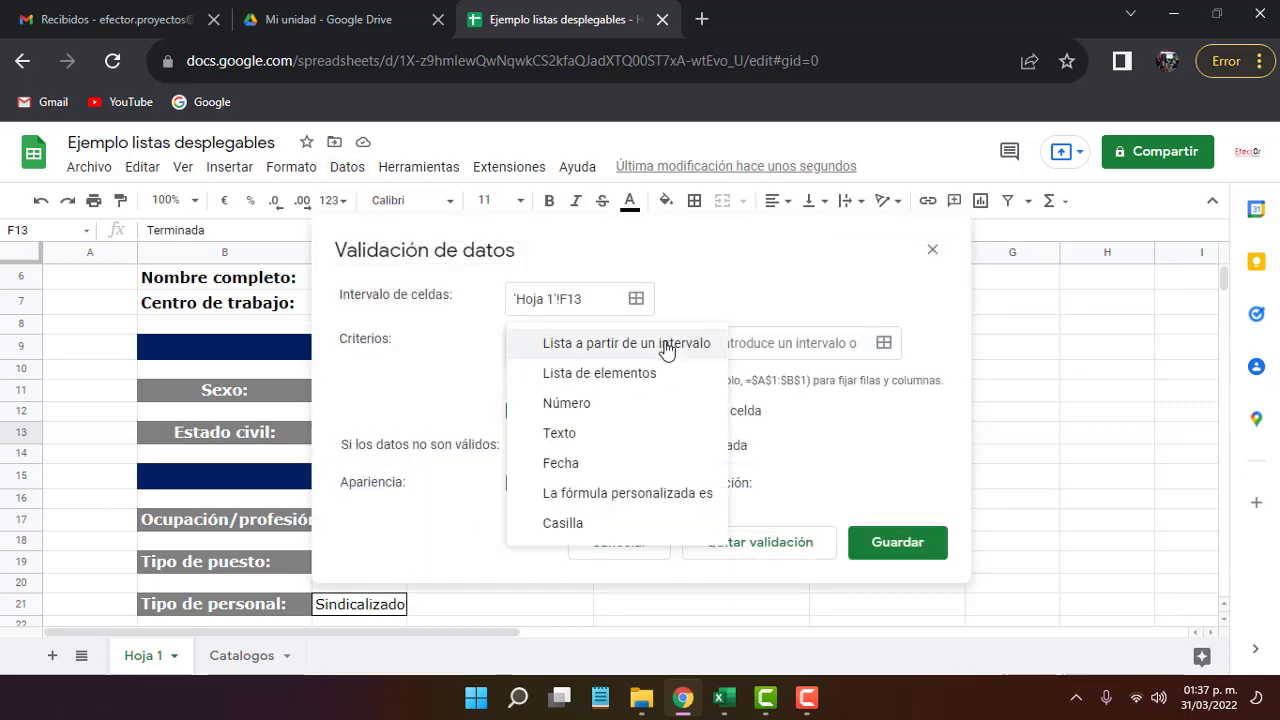
left_click(588, 376)
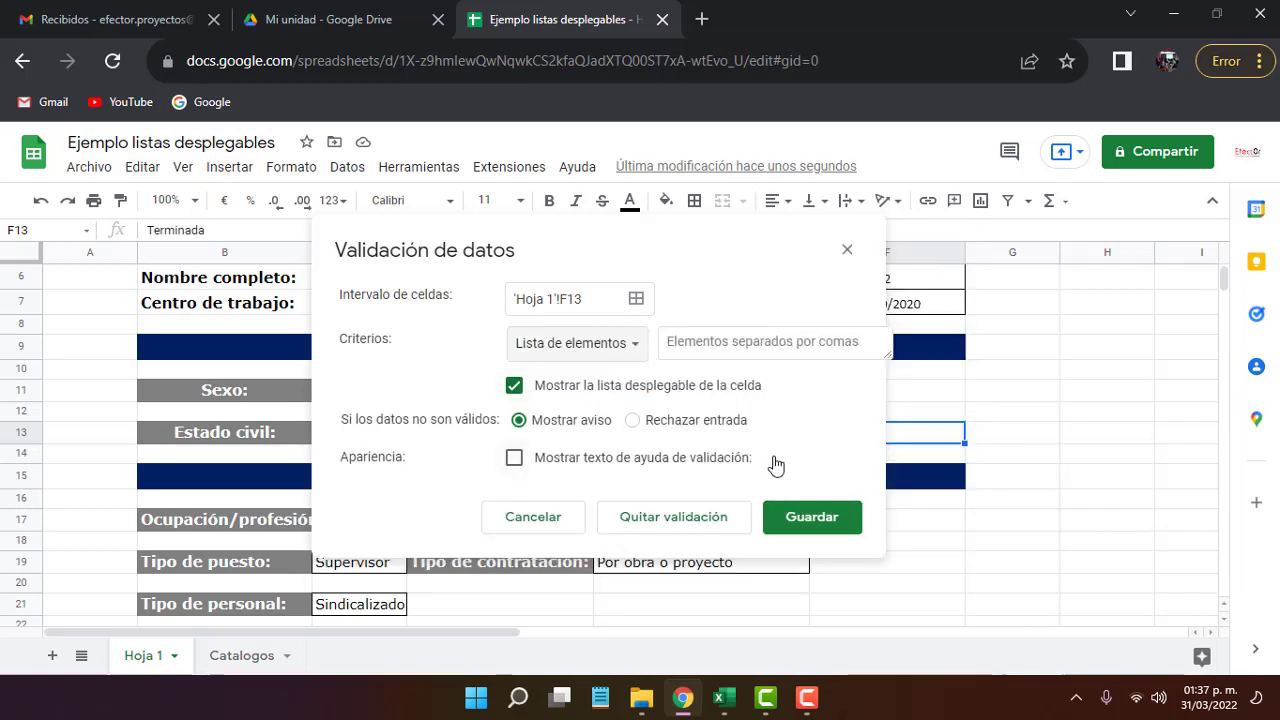
left_click(713, 341)
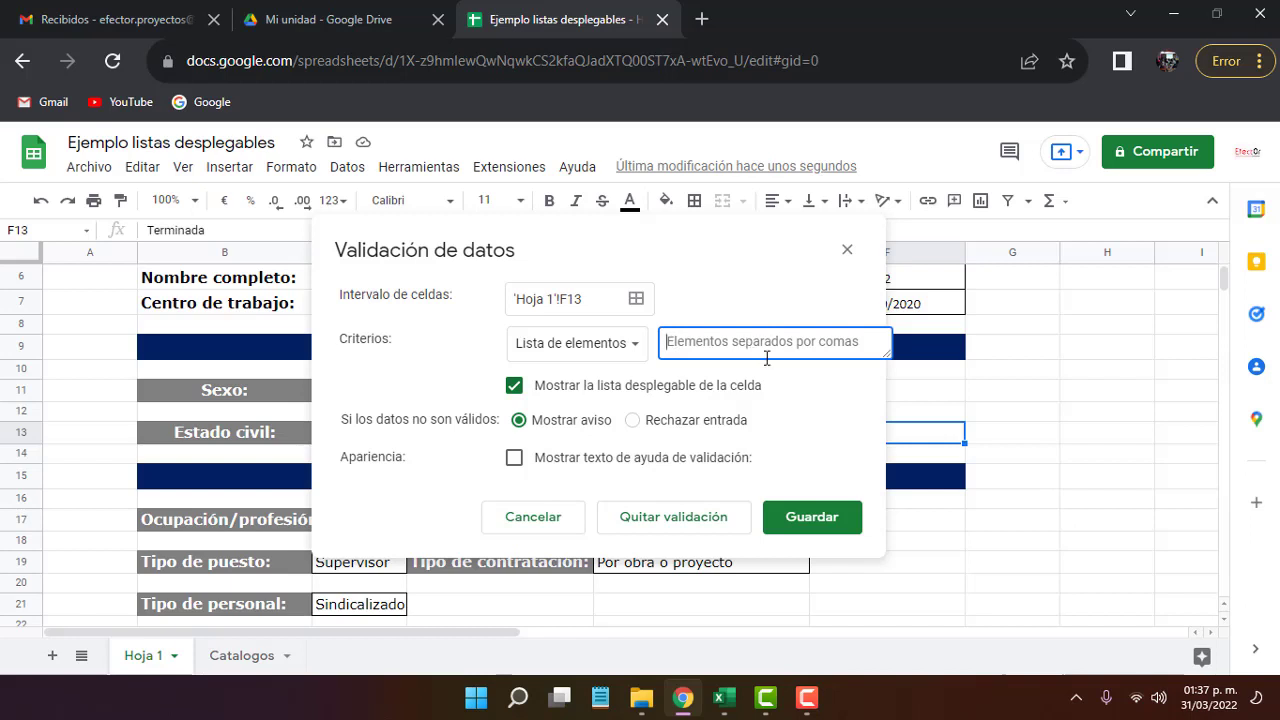
type("T")
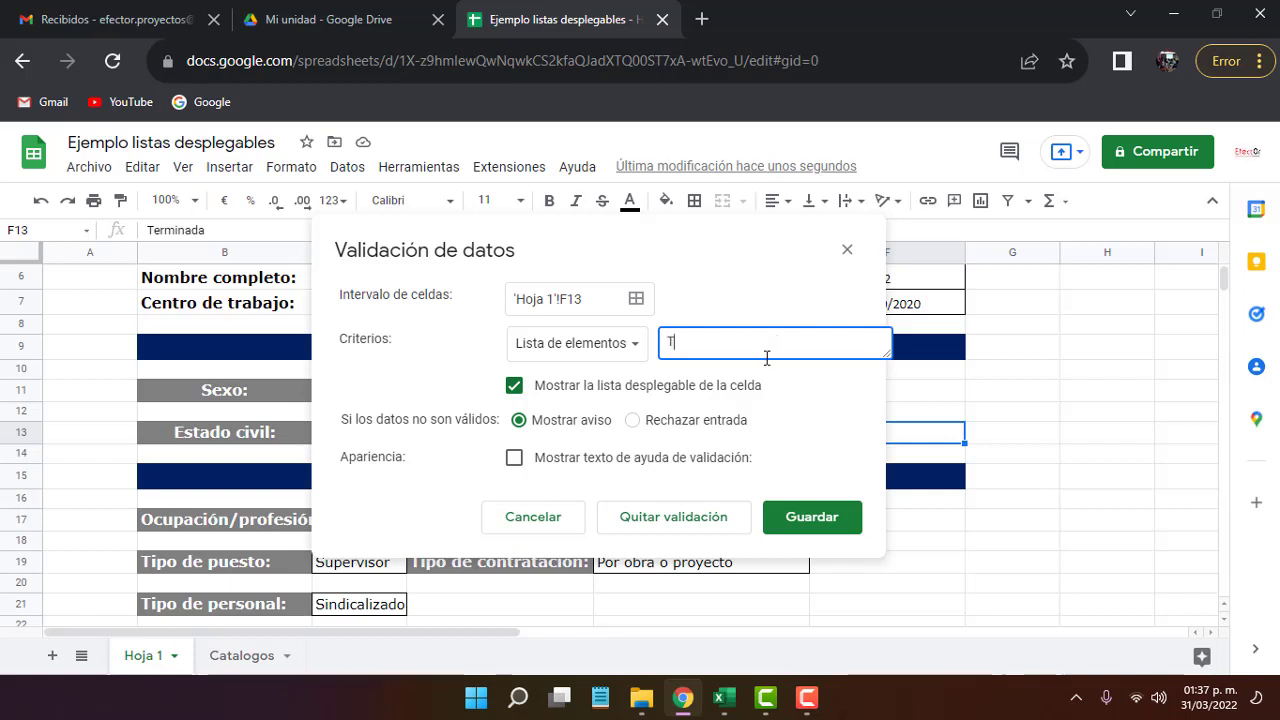
type("erminad")
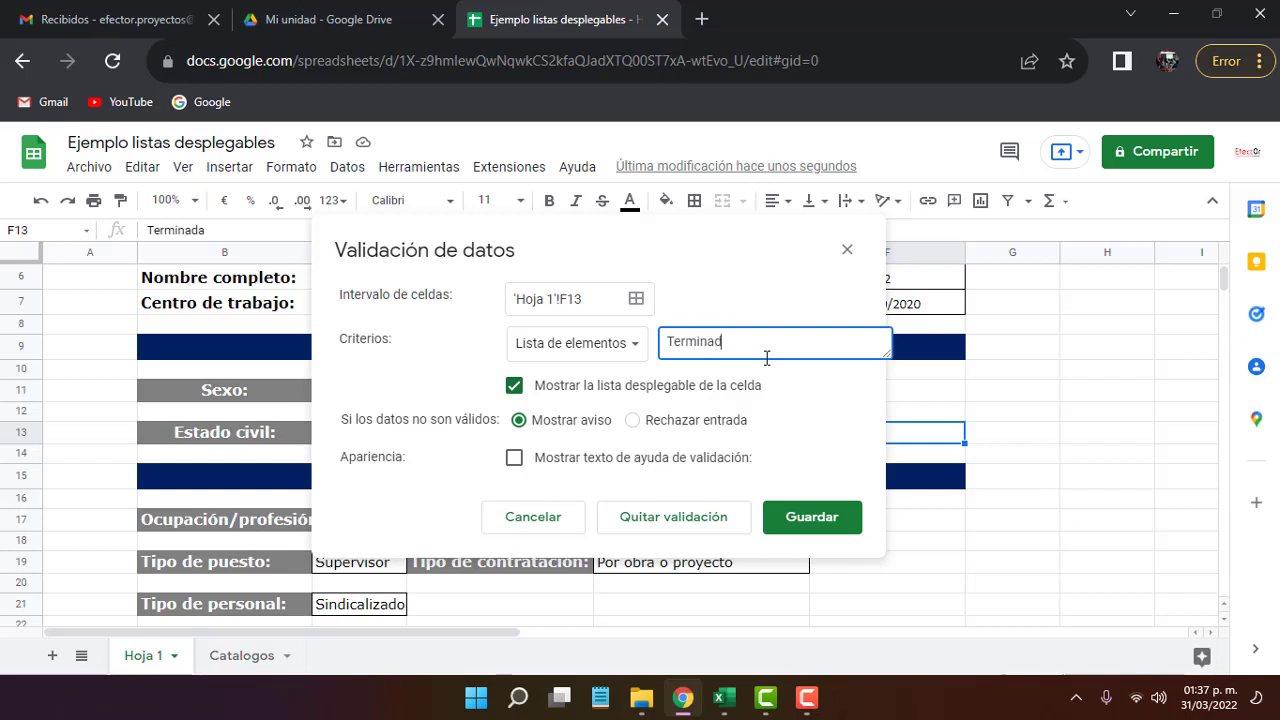
type(",Incompleta")
left_click(818, 517)
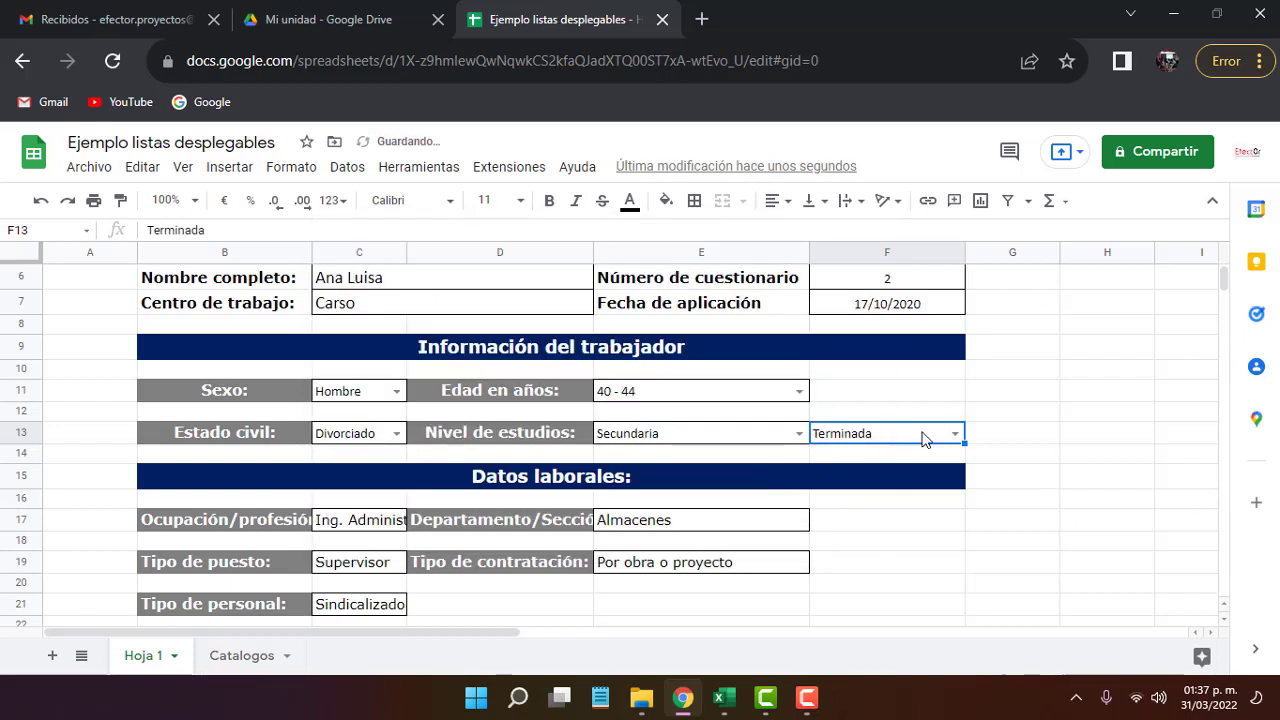
Test F13's new dropdown by choosing Incompleta
left_click(955, 433)
left_click(884, 482)
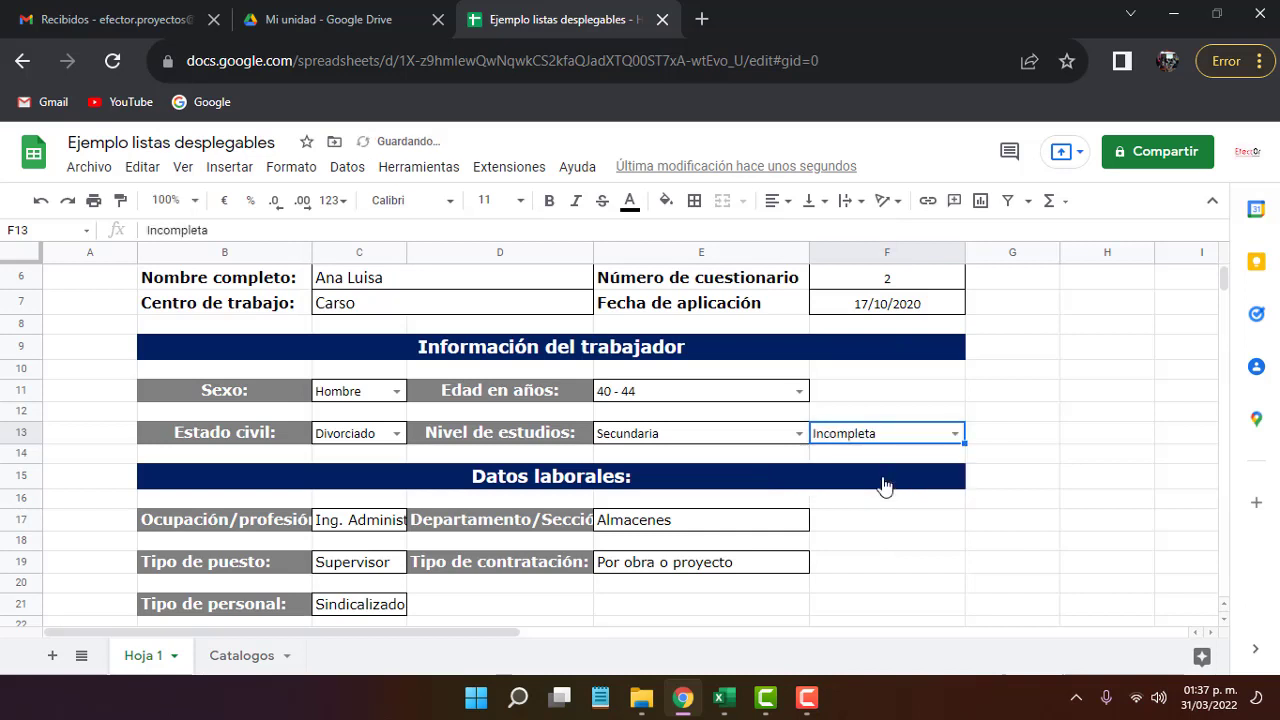
double_click(947, 438)
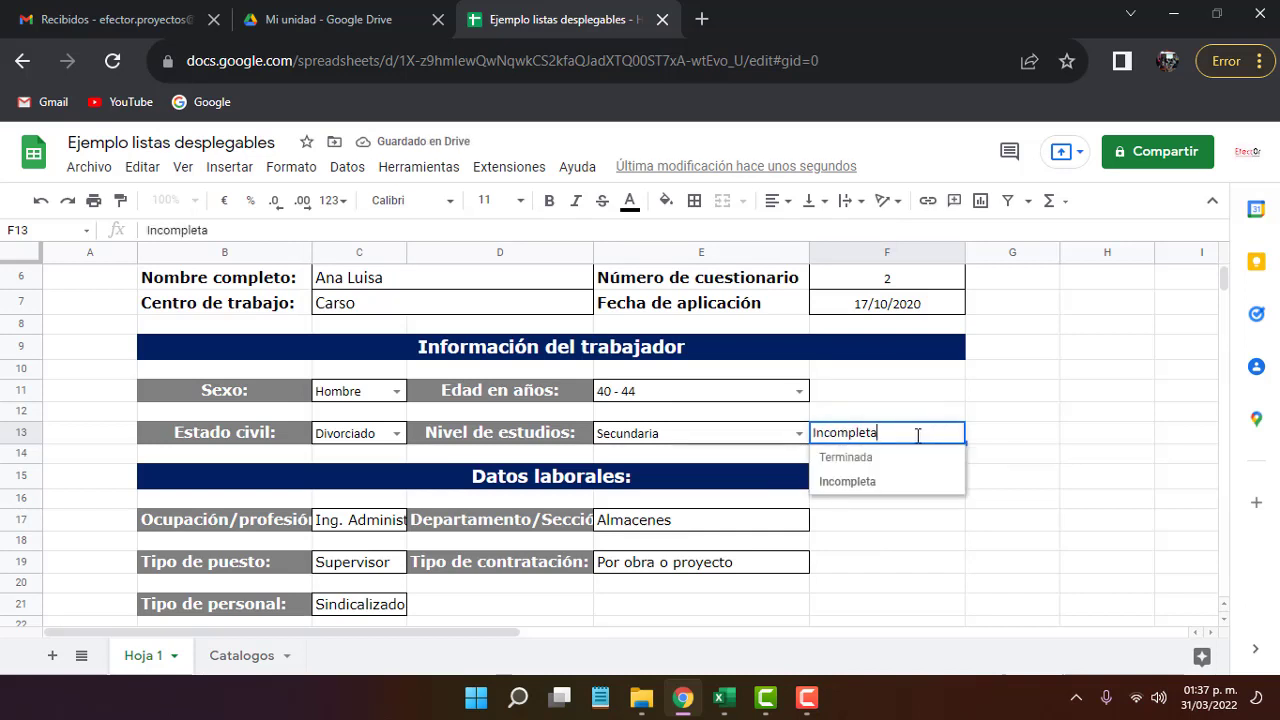
Delete the Terminada and Incompleta entries from Catalogos F3:F4
left_click(224, 656)
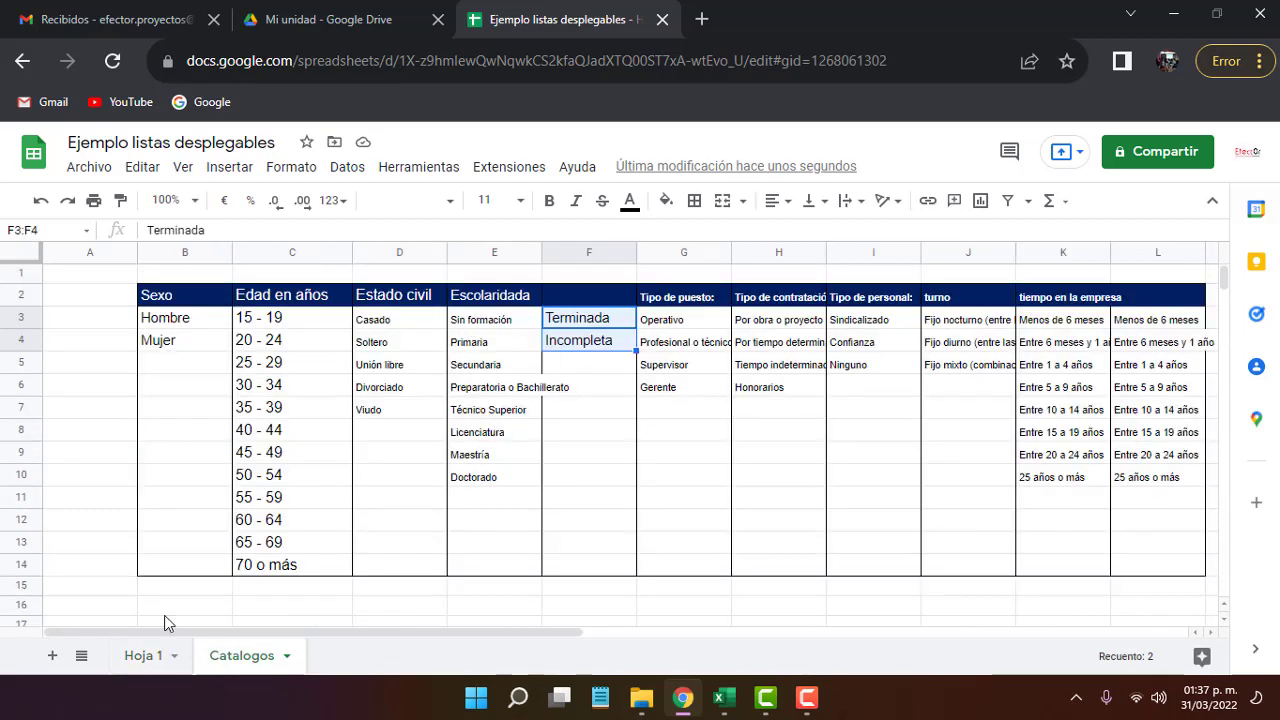
left_click(143, 655)
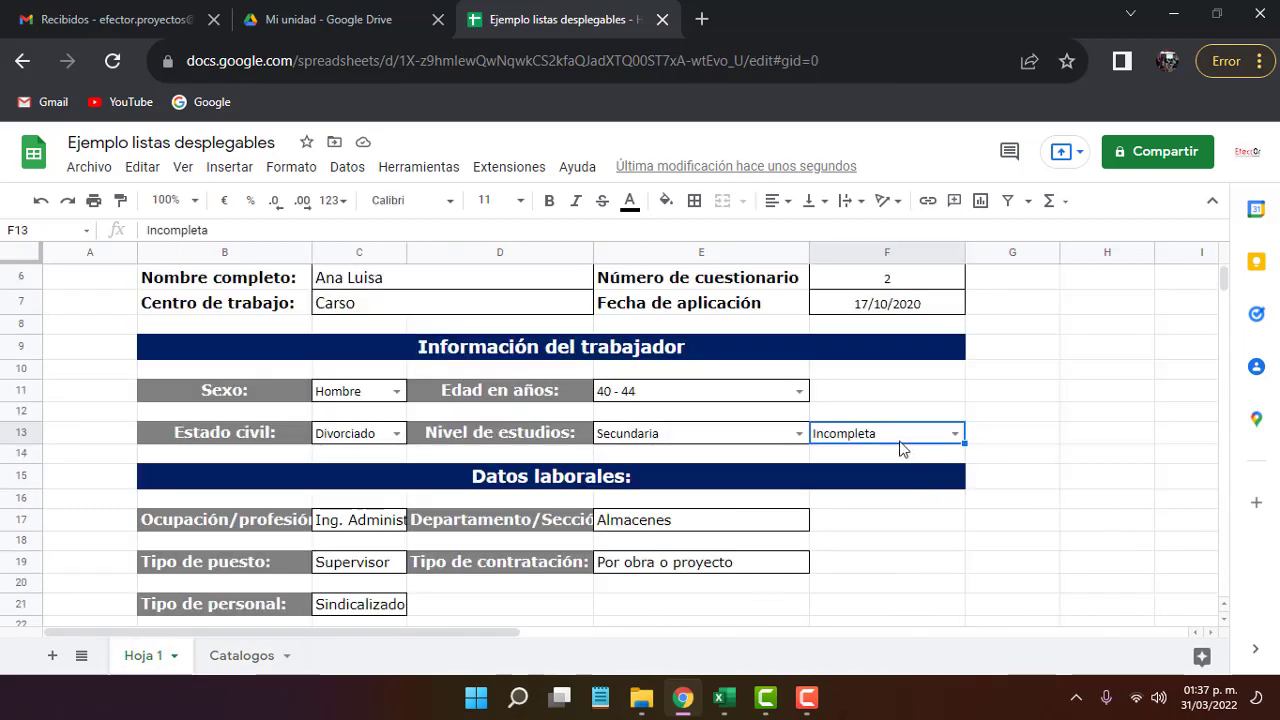
left_click(232, 660)
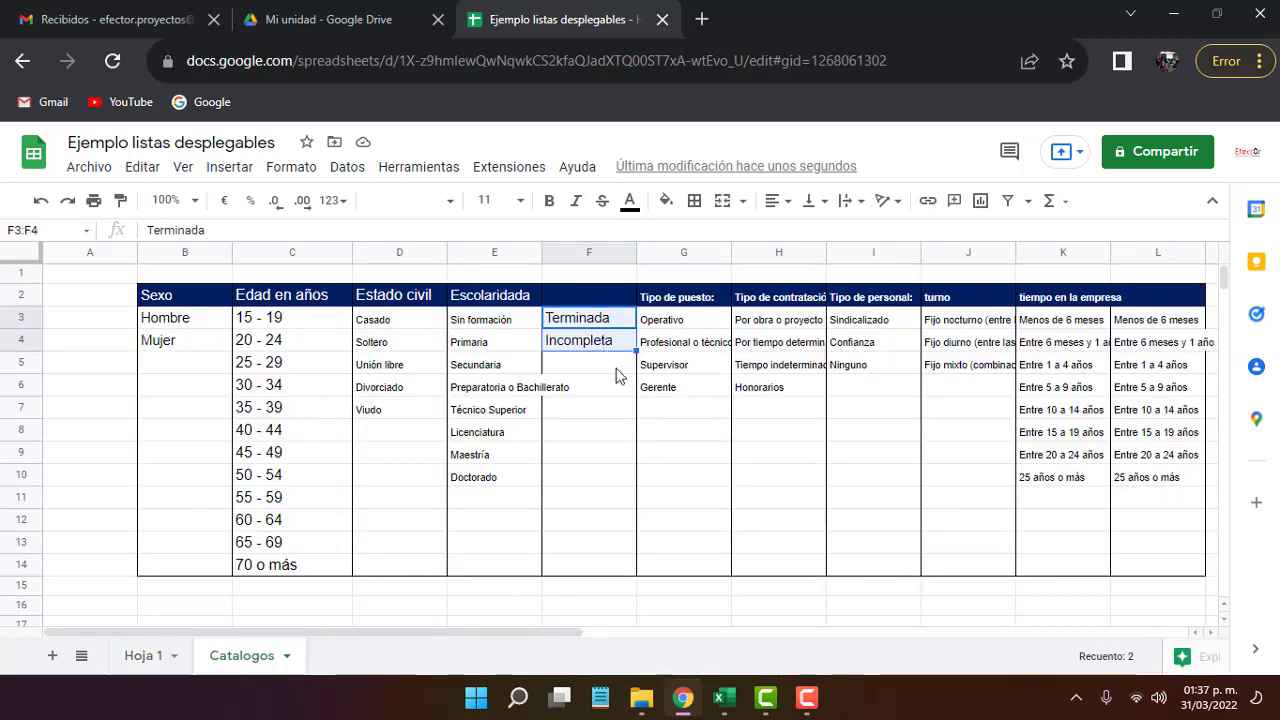
key("Delete")
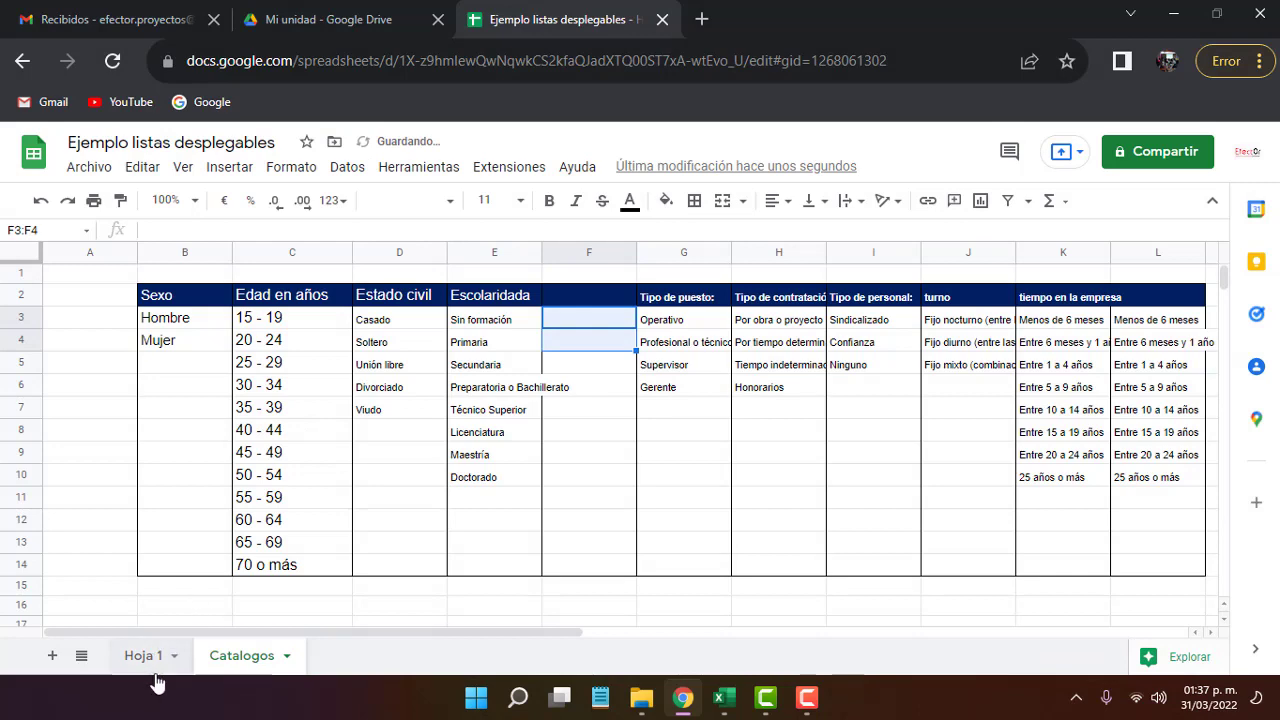
left_click(148, 657)
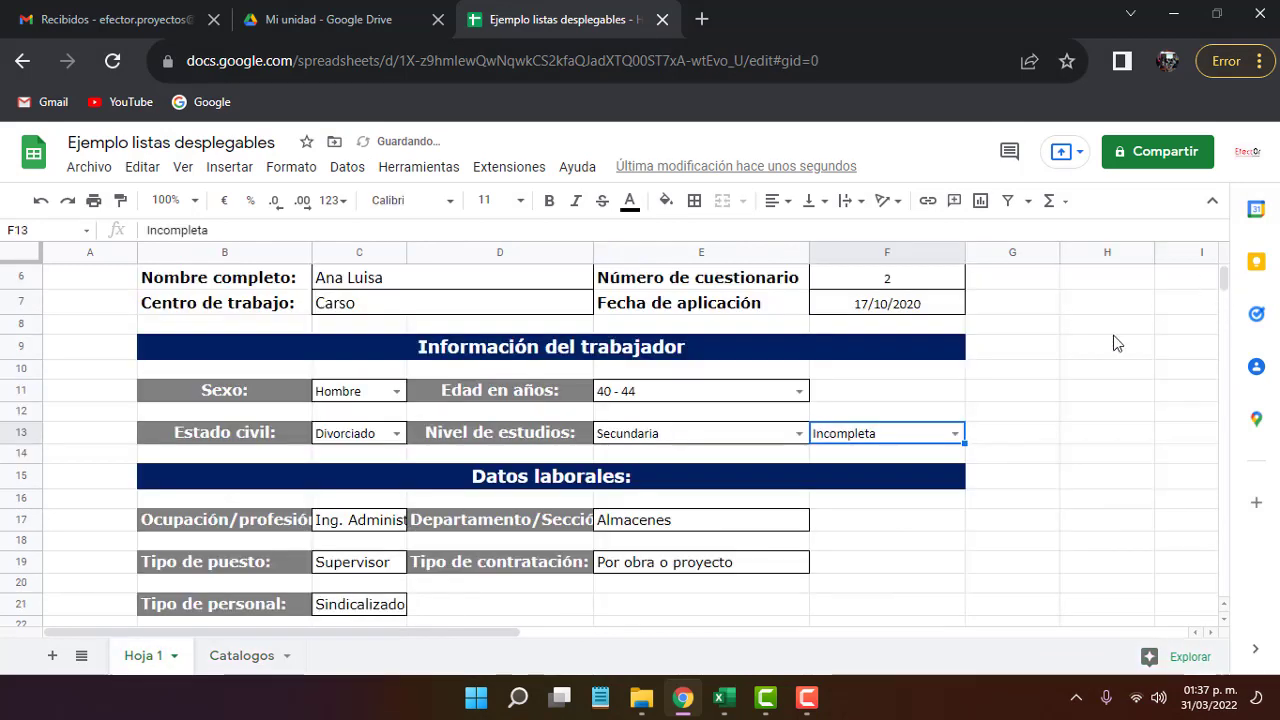
Confirm F13's dropdown still works by setting it to Terminada
left_click(956, 436)
left_click(910, 456)
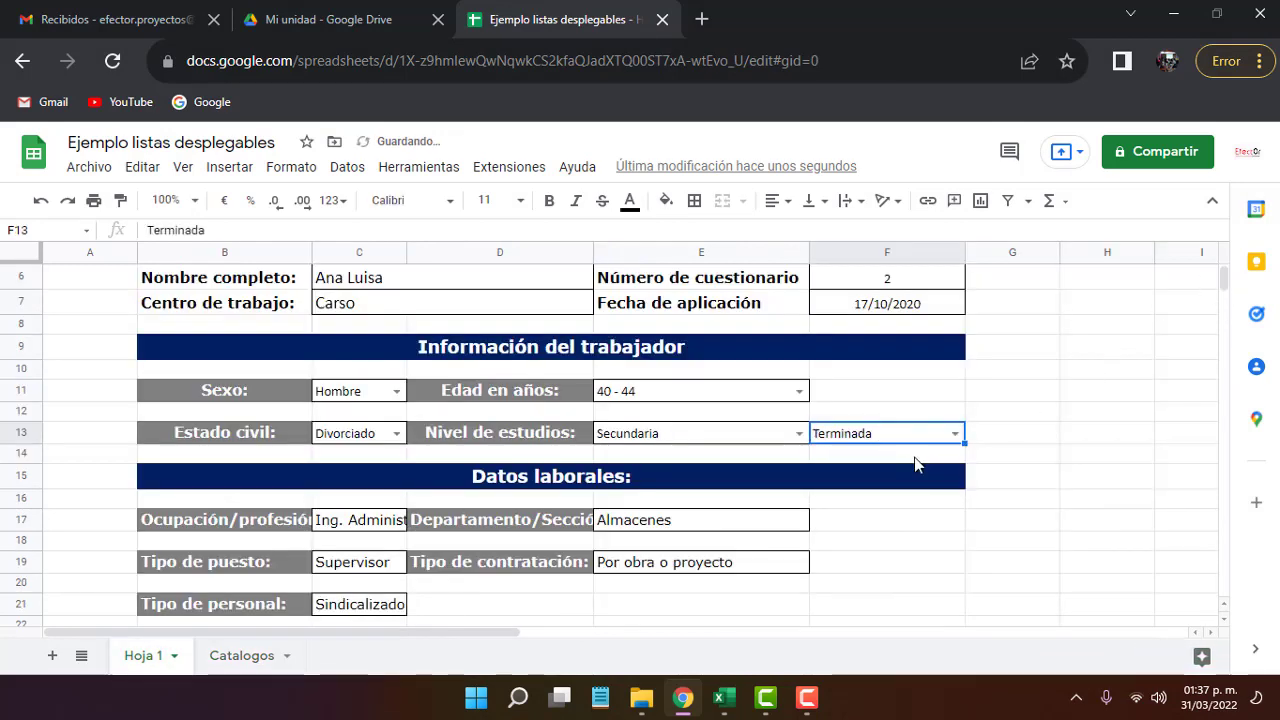
left_click(244, 656)
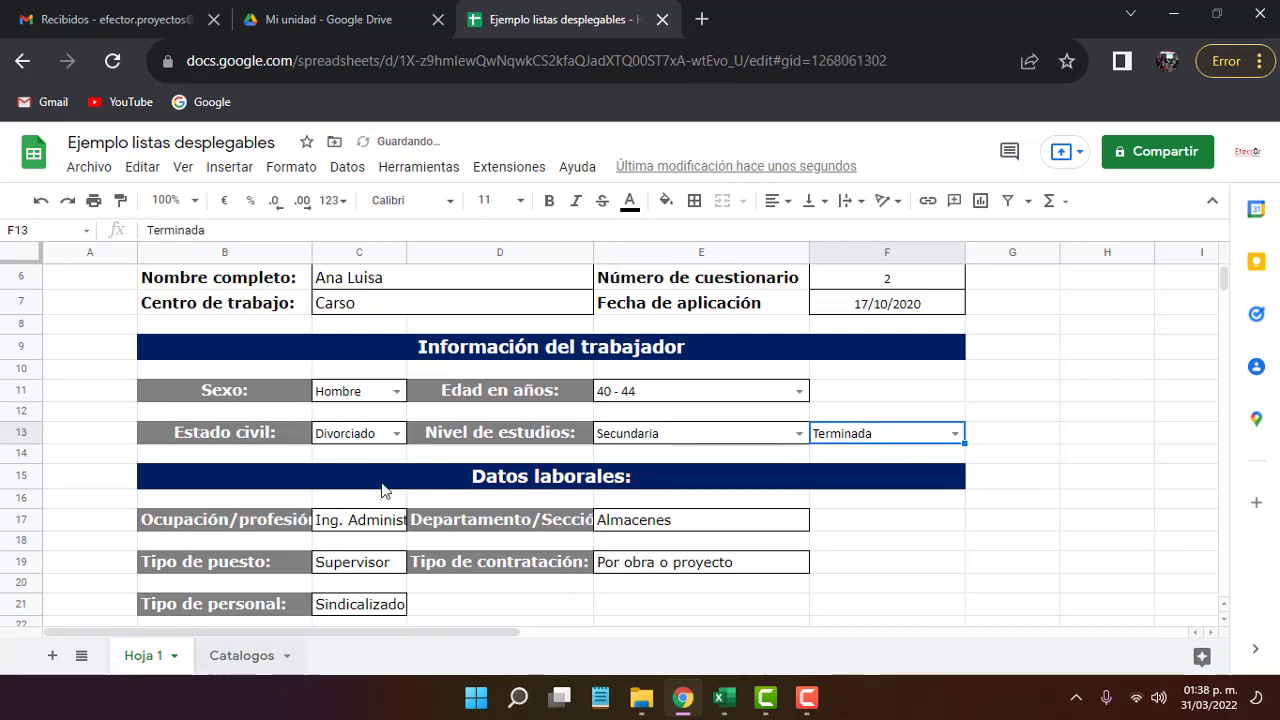
left_click_drag(505, 320, 513, 400)
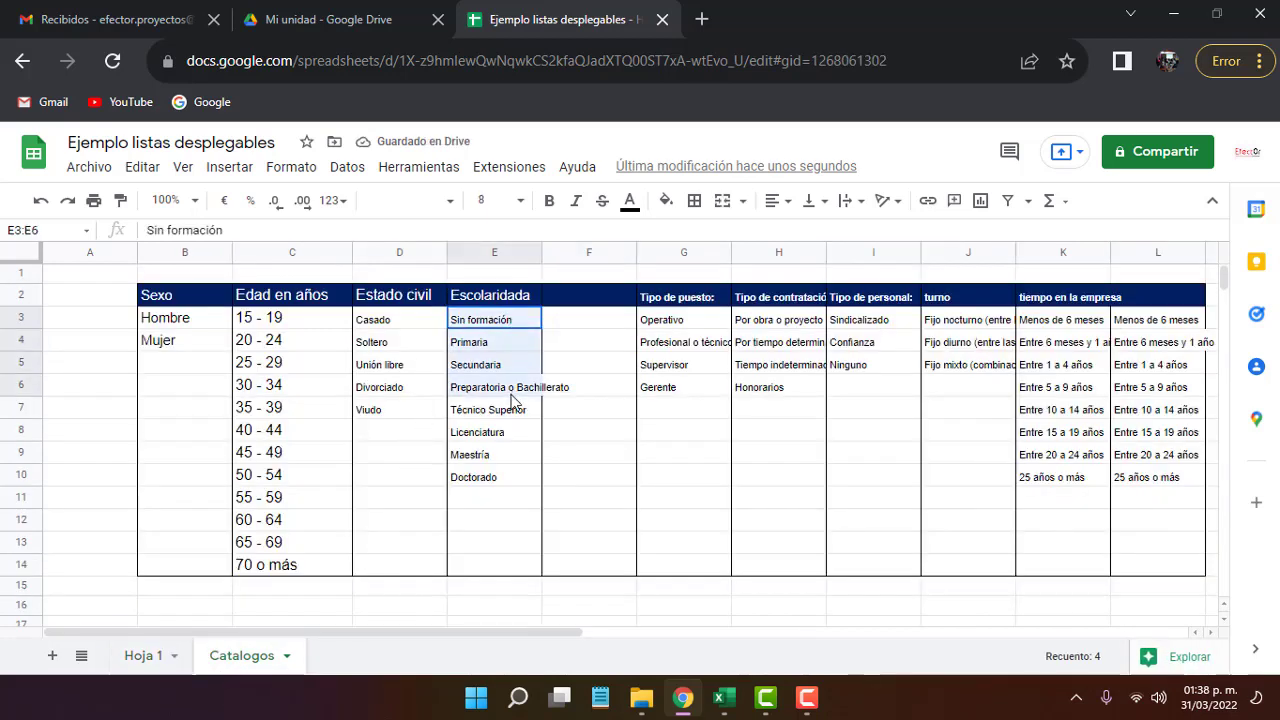
key("Delete")
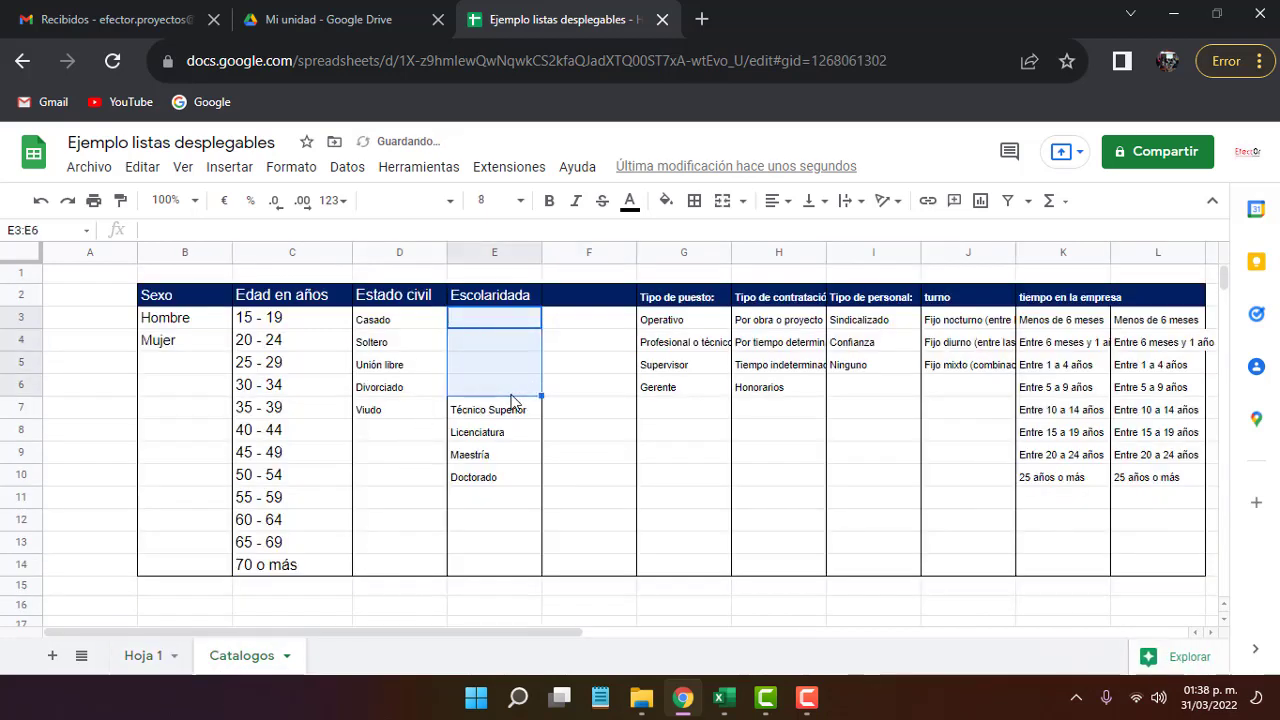
left_click(136, 655)
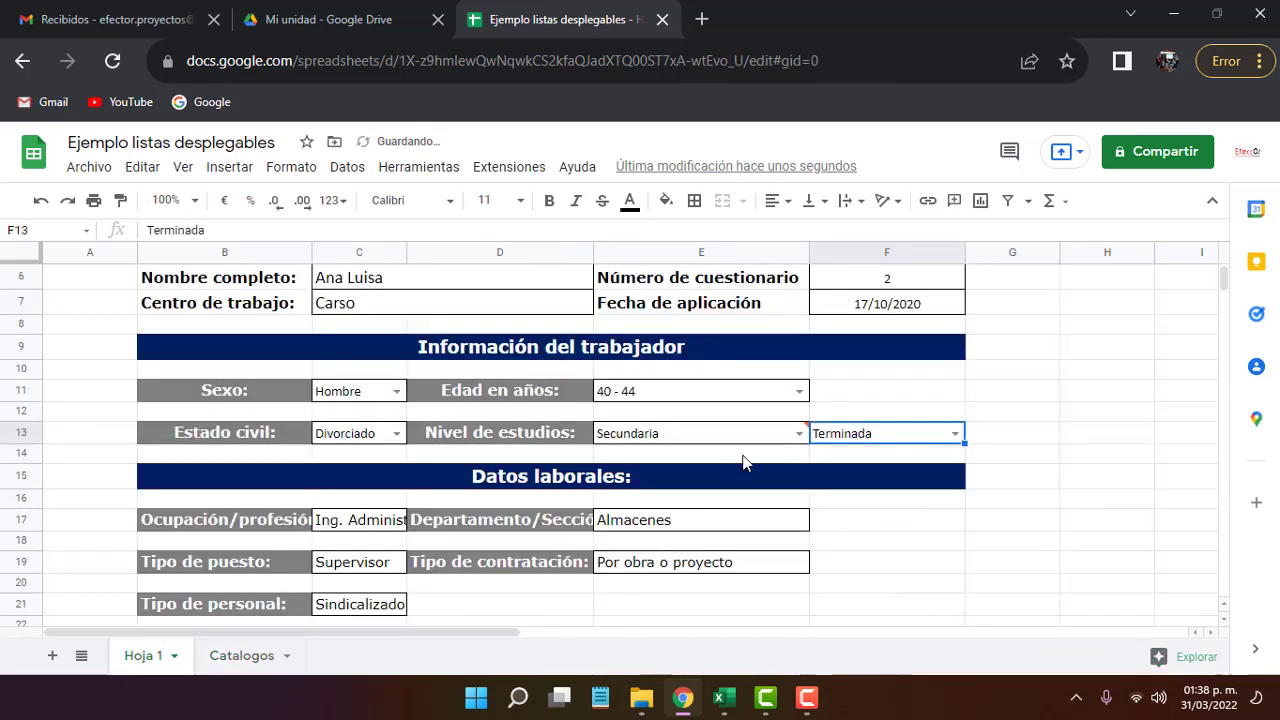
mouse_move(886, 433)
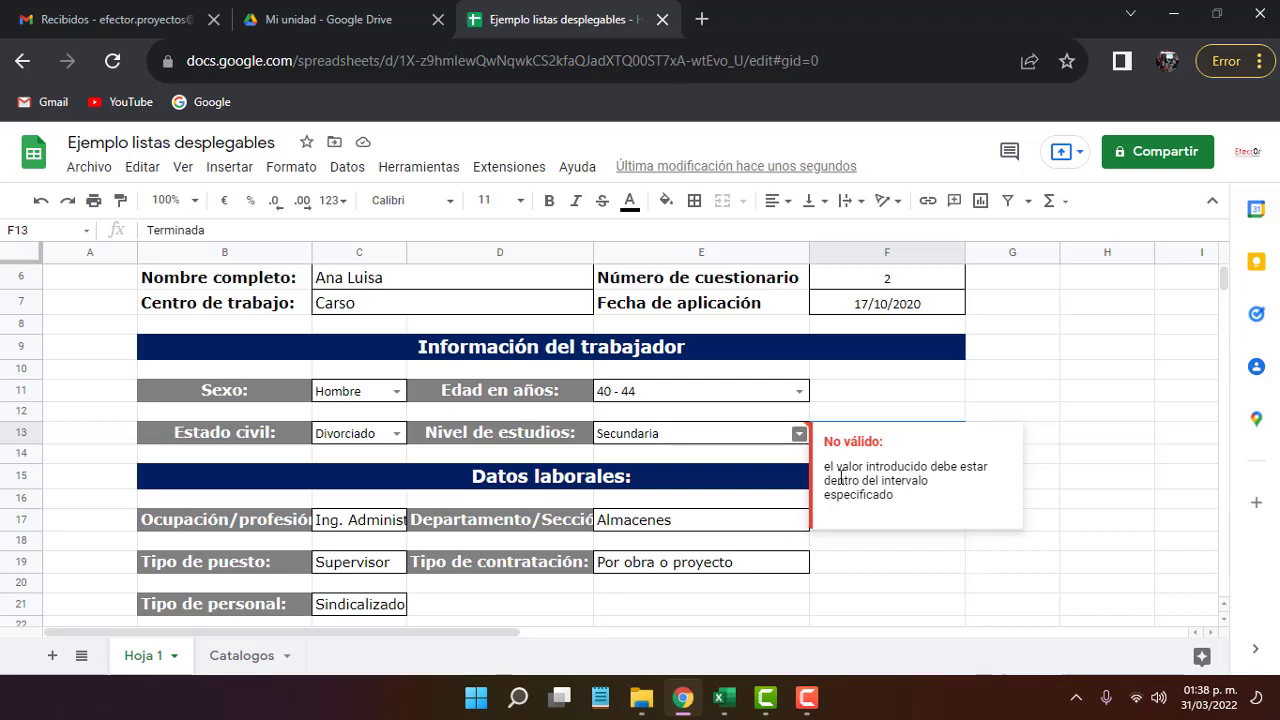
left_click(798, 434)
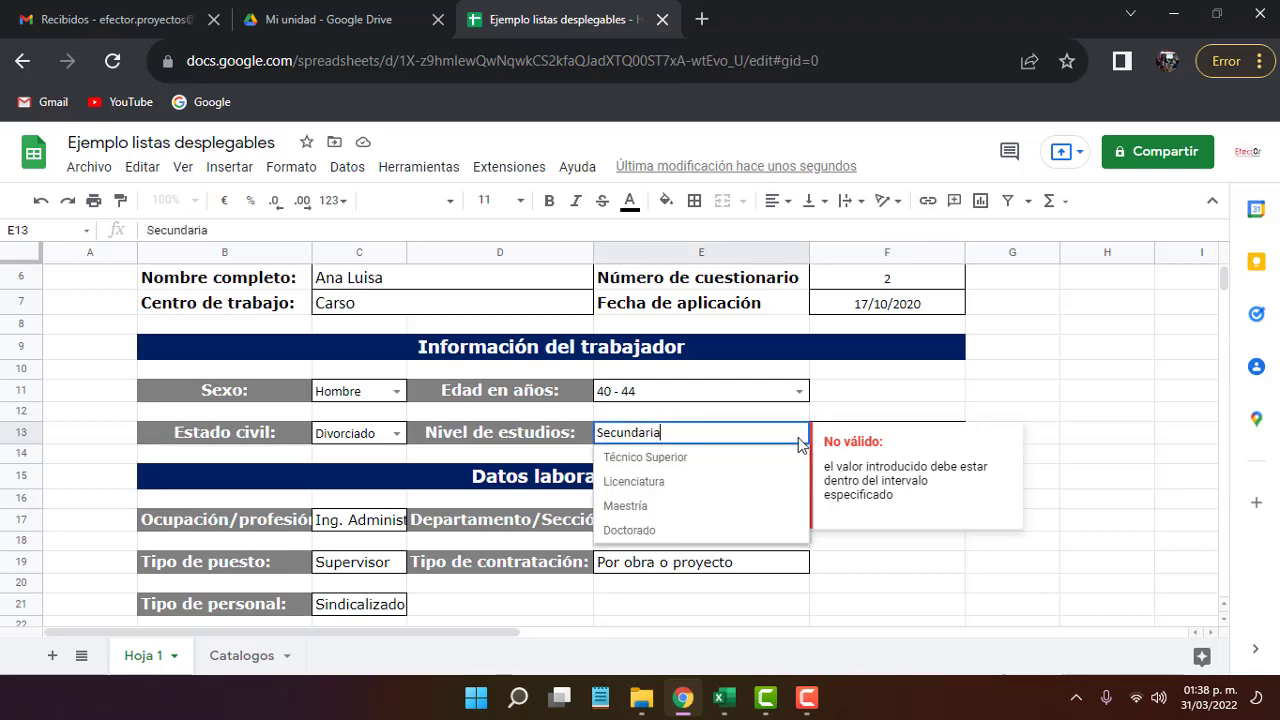
left_click(676, 458)
left_click(780, 434)
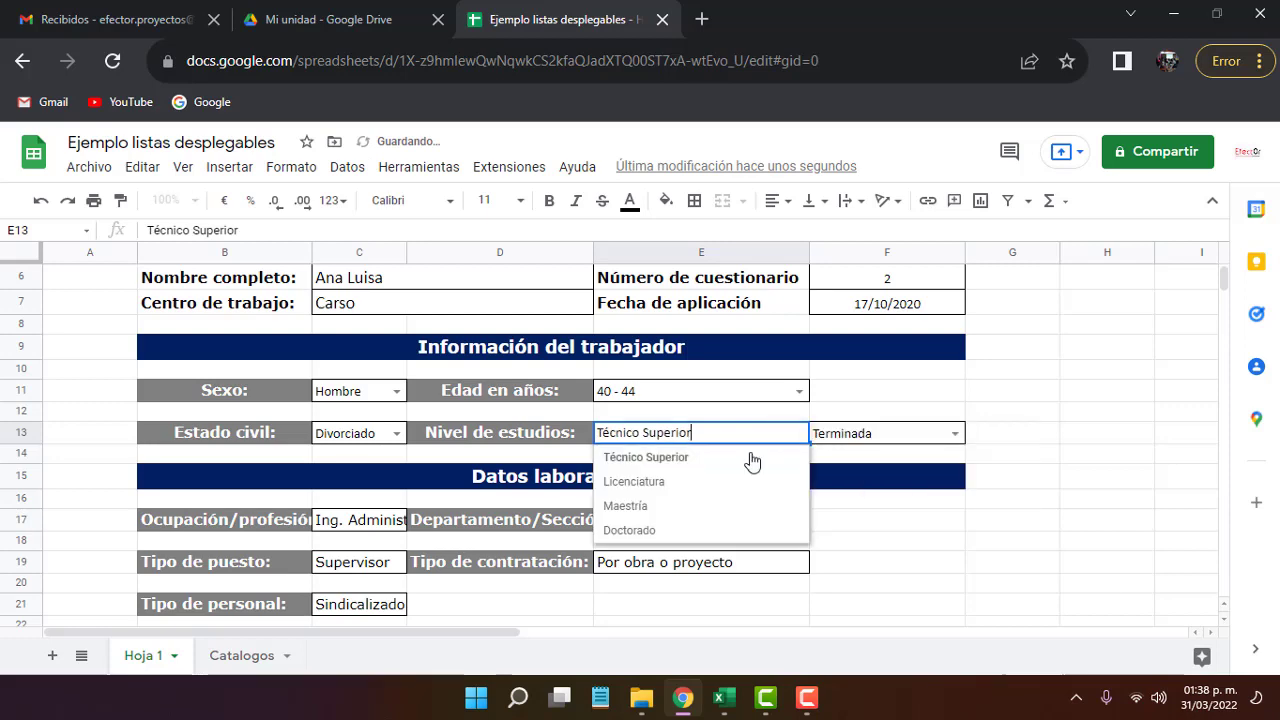
left_click(700, 482)
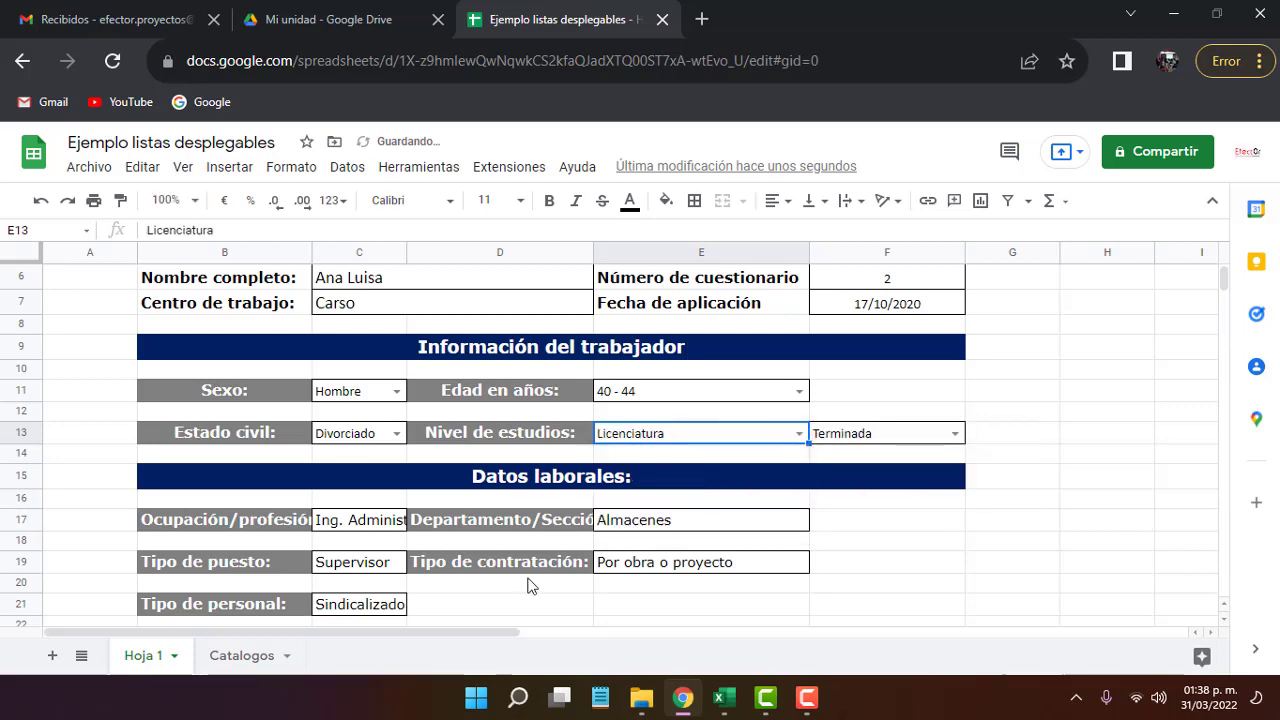
left_click(240, 655)
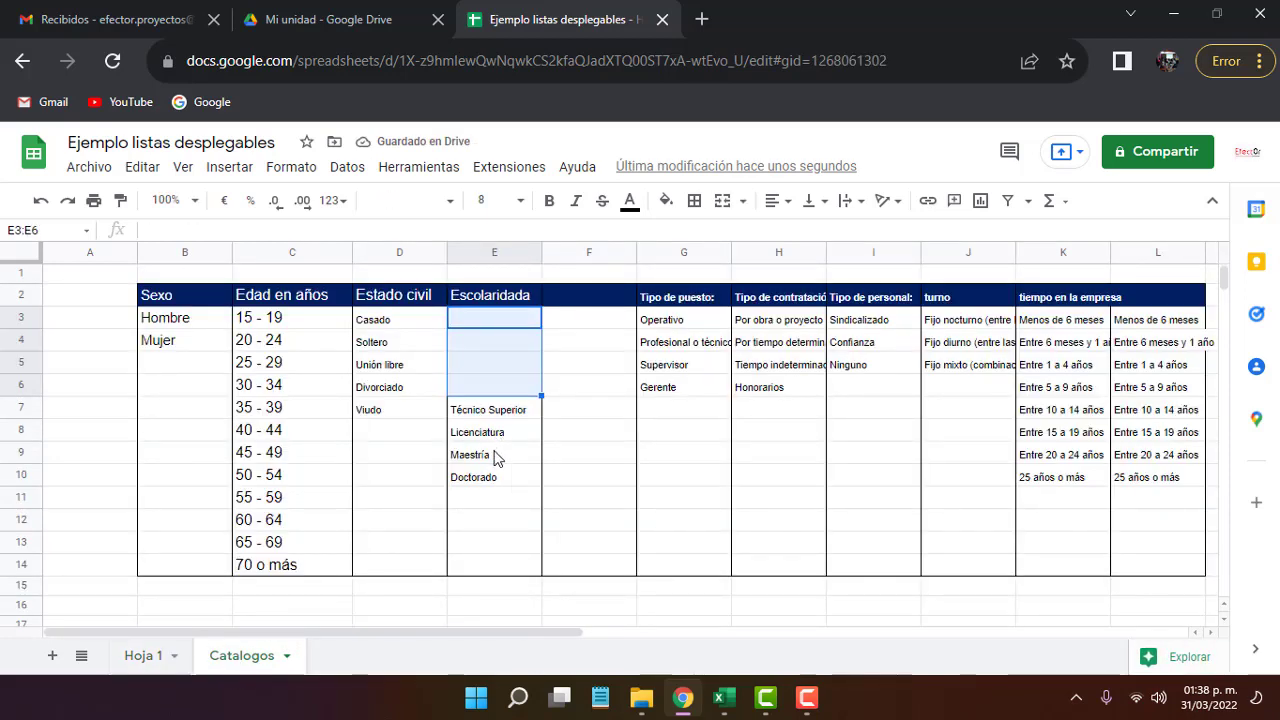
key("ctrl+z")
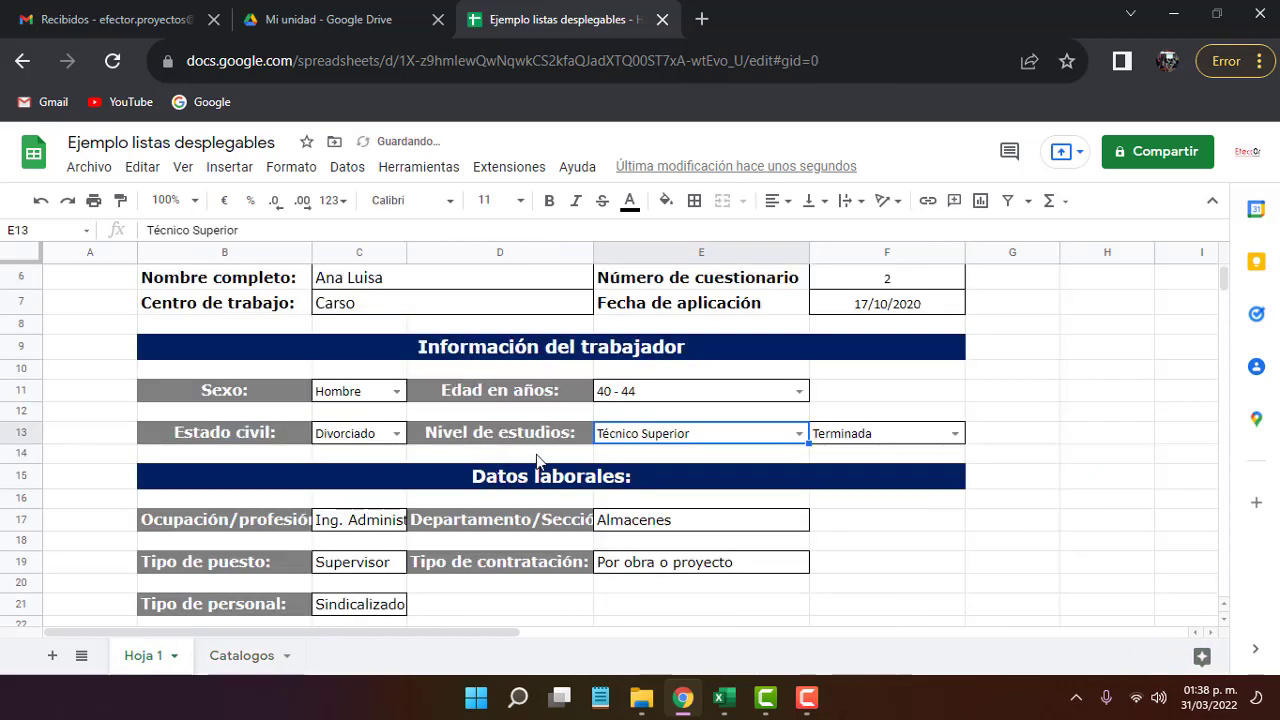
key("ctrl+z")
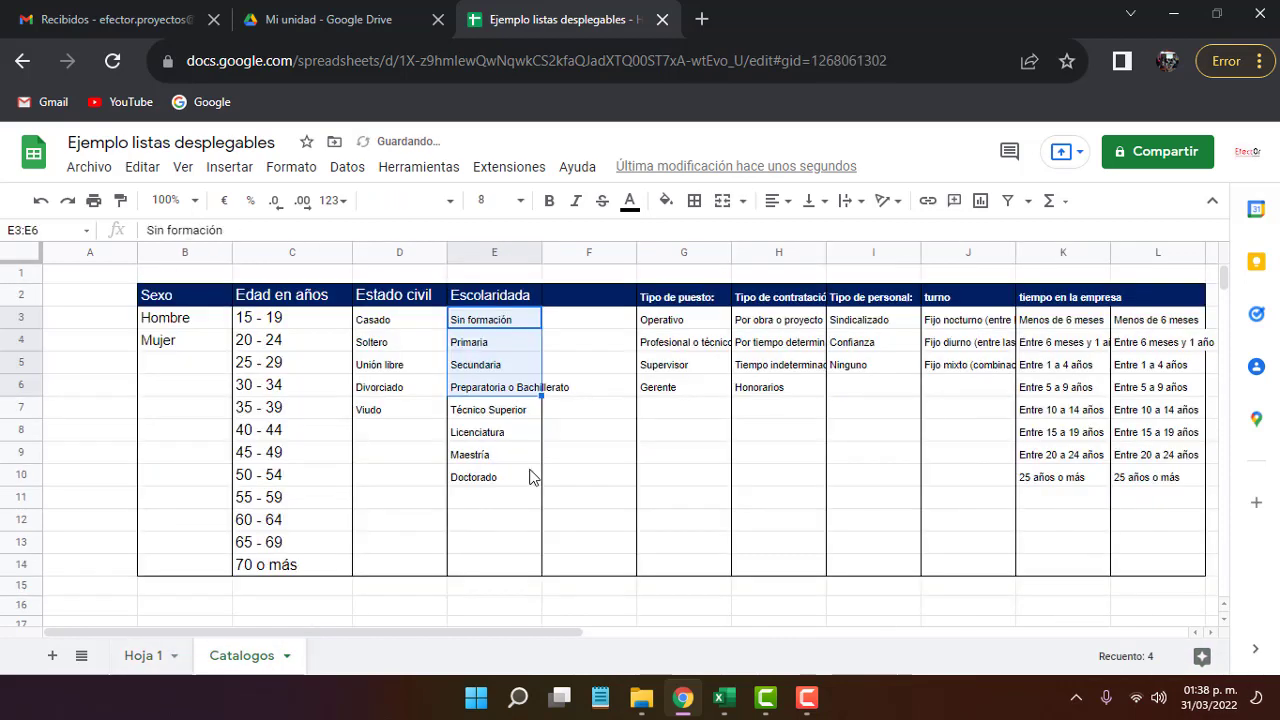
key("ctrl+z")
left_click(514, 434)
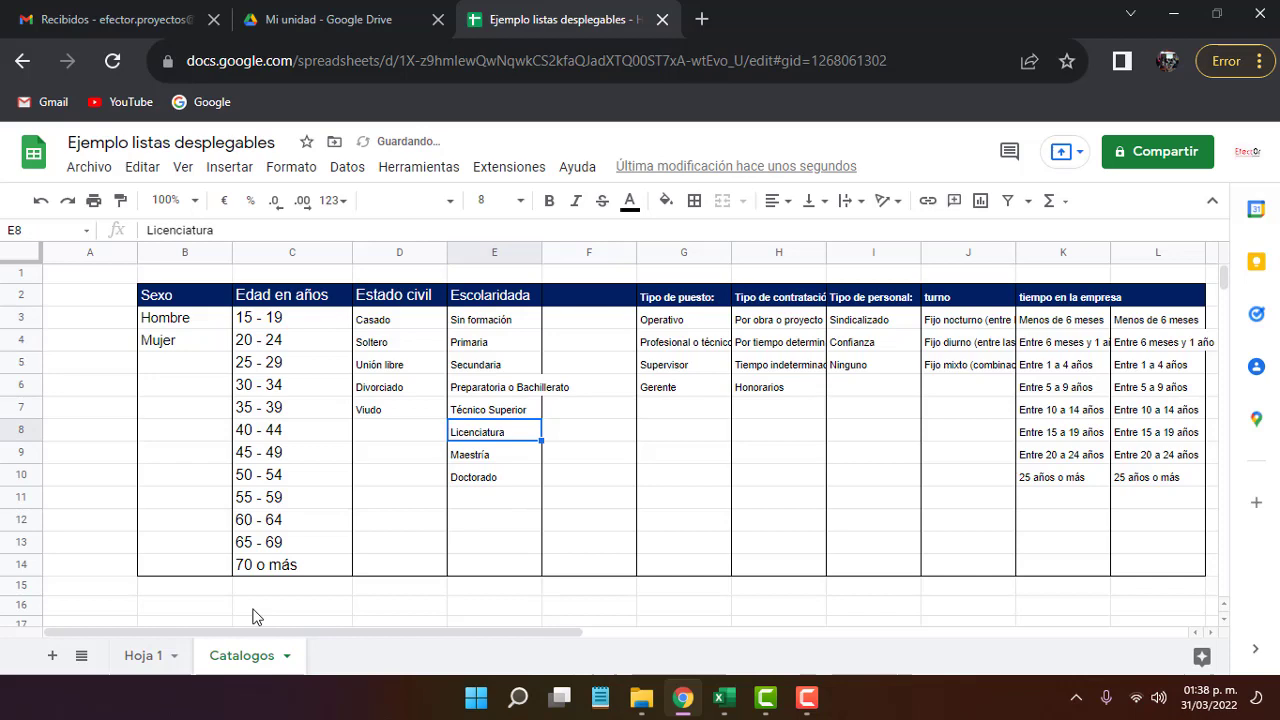
left_click(150, 655)
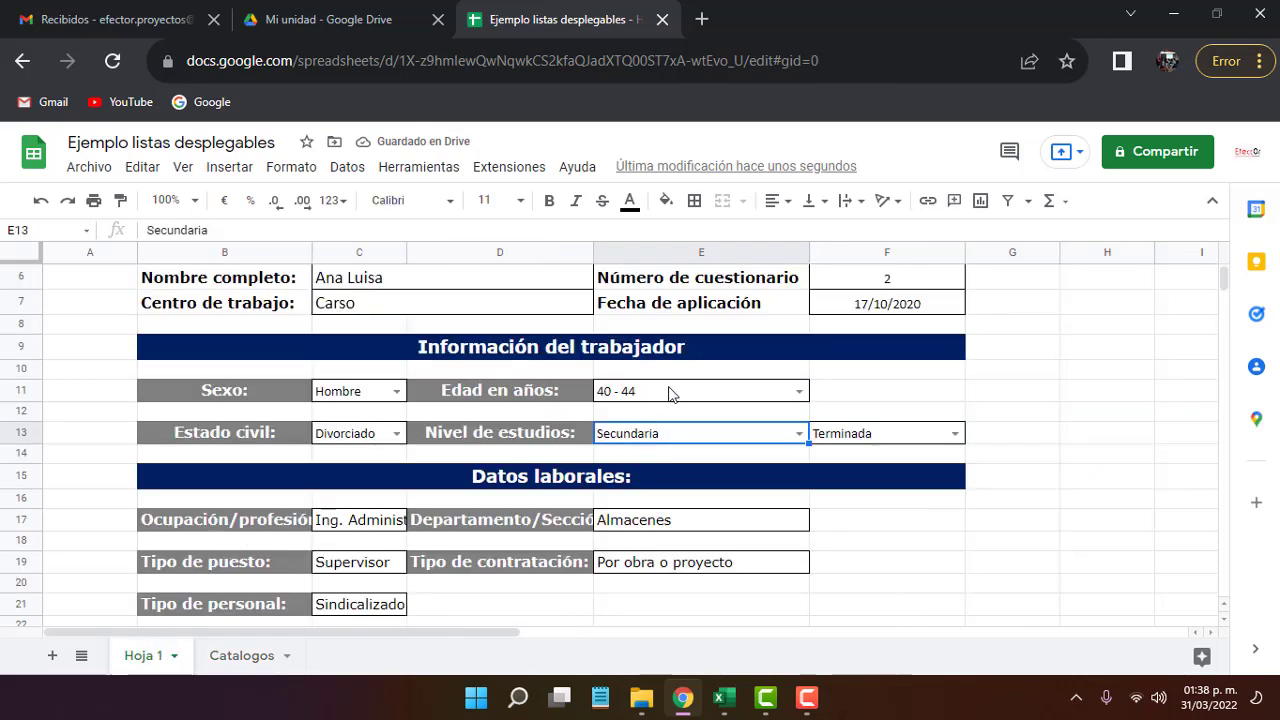
left_click(396, 391)
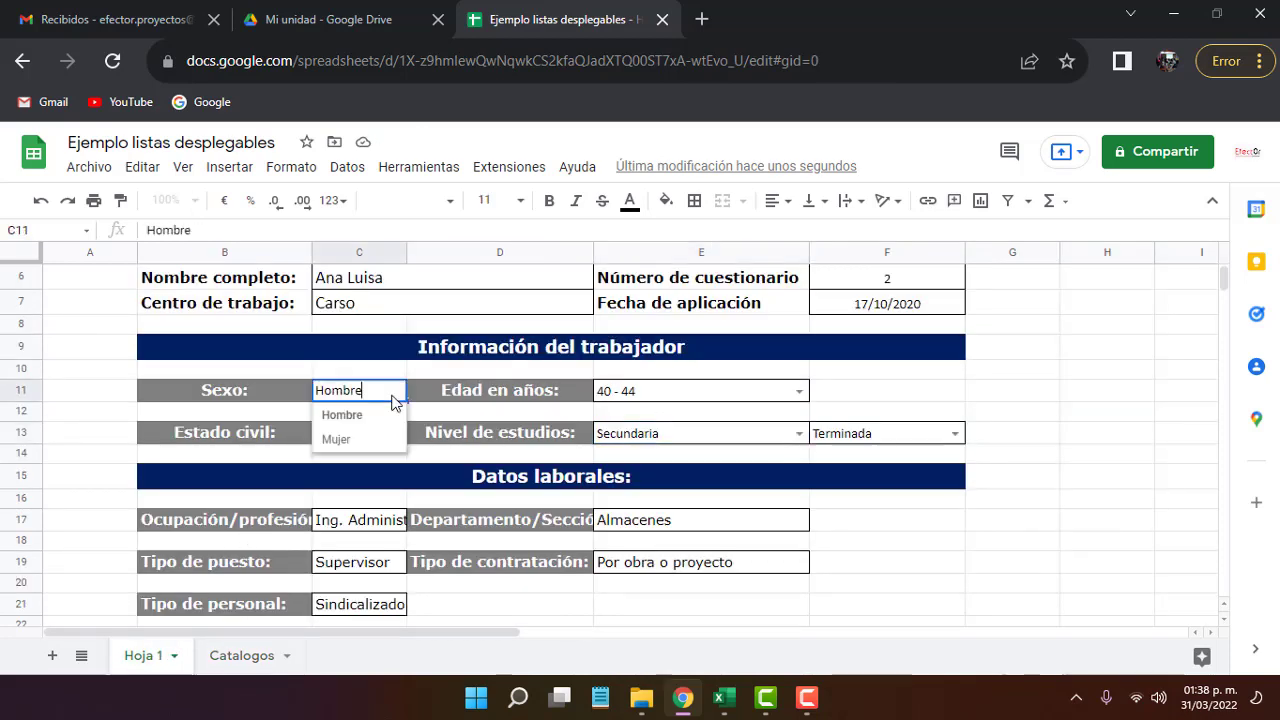
left_click(357, 415)
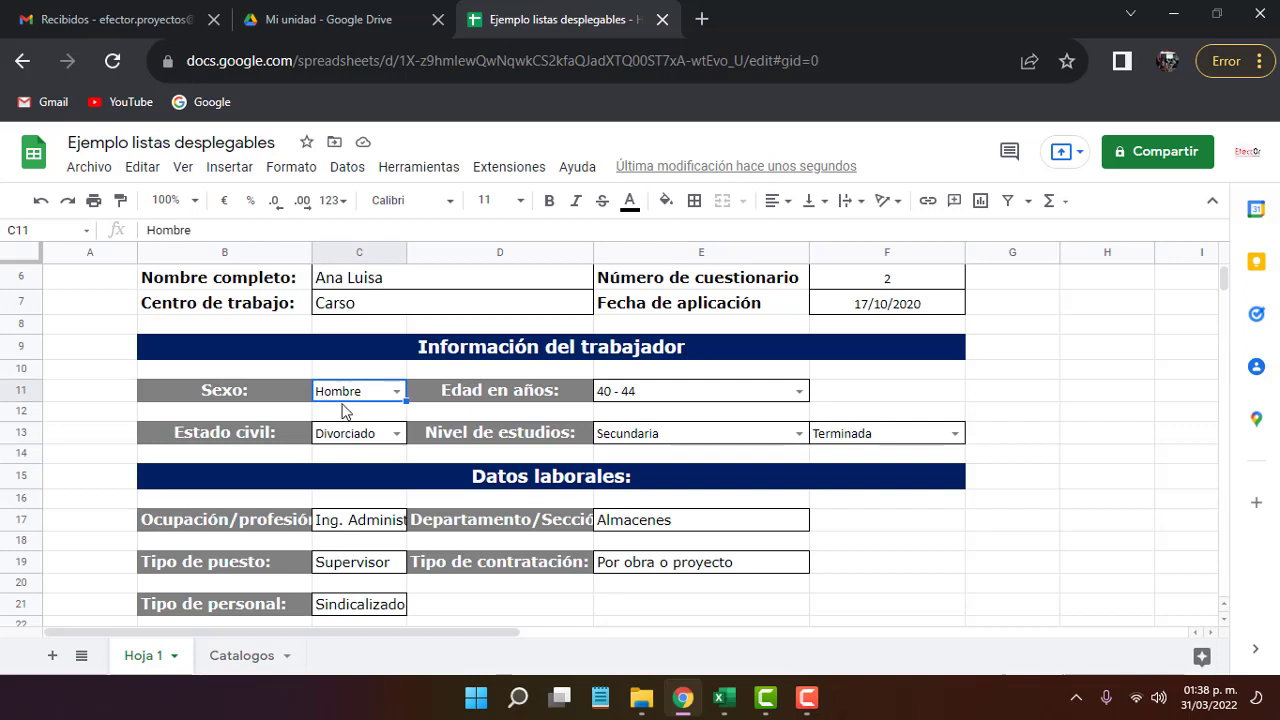
left_click(348, 168)
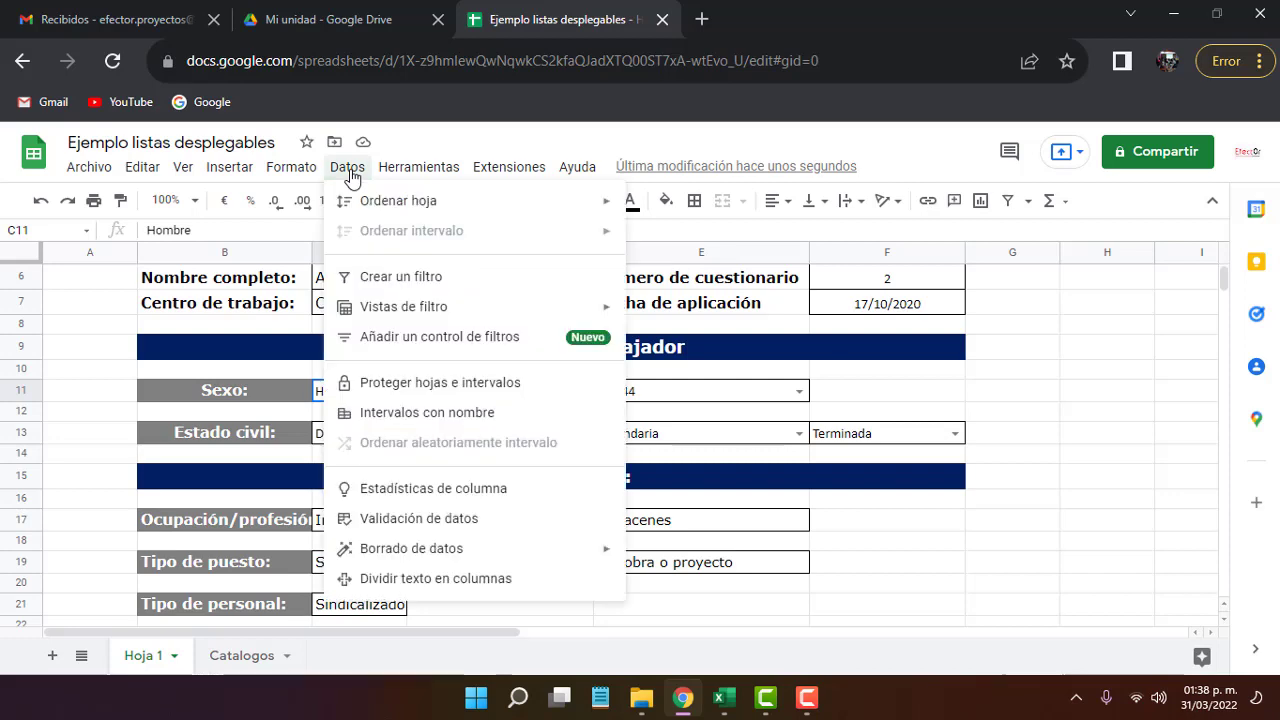
left_click(423, 520)
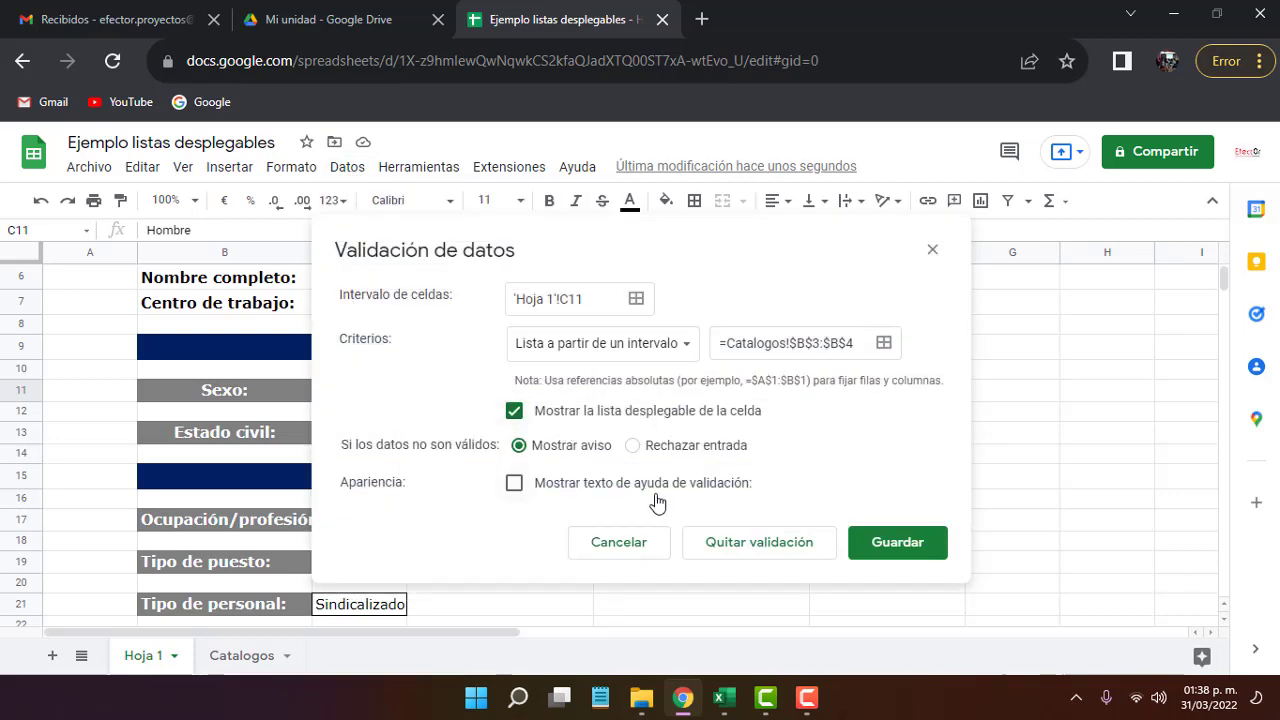
left_click(738, 545)
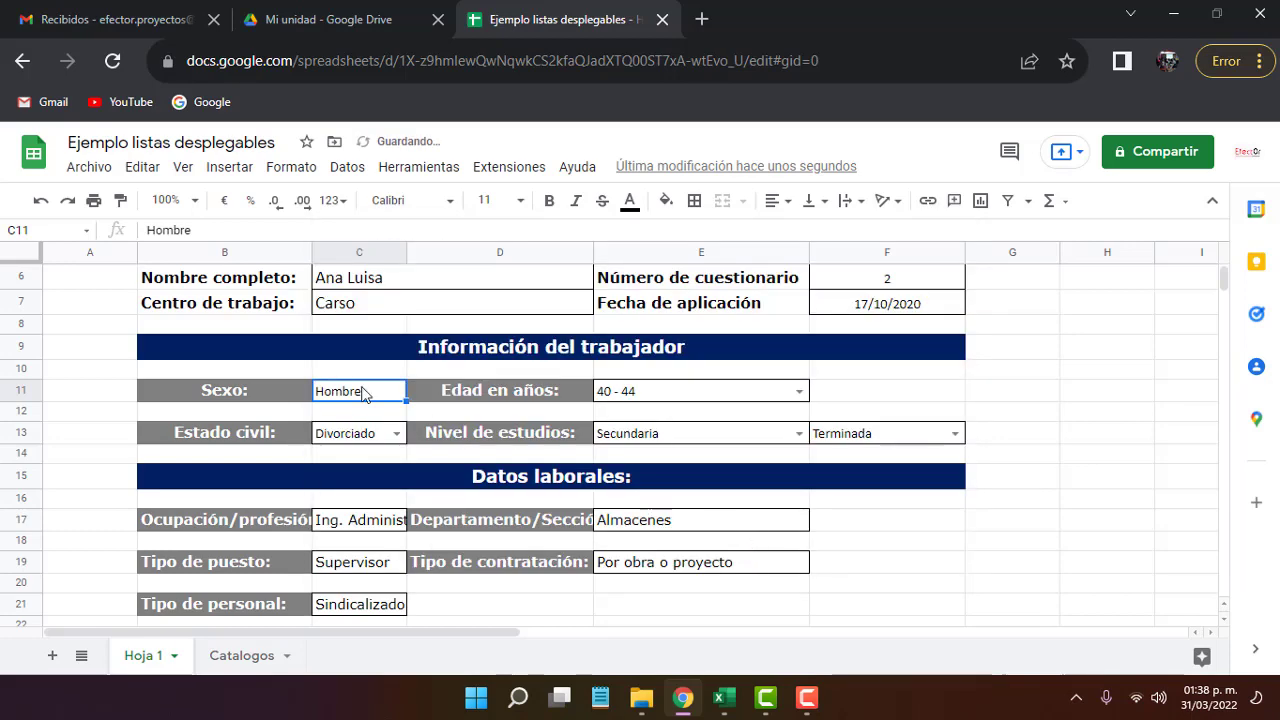
left_click(300, 385)
left_click(337, 394)
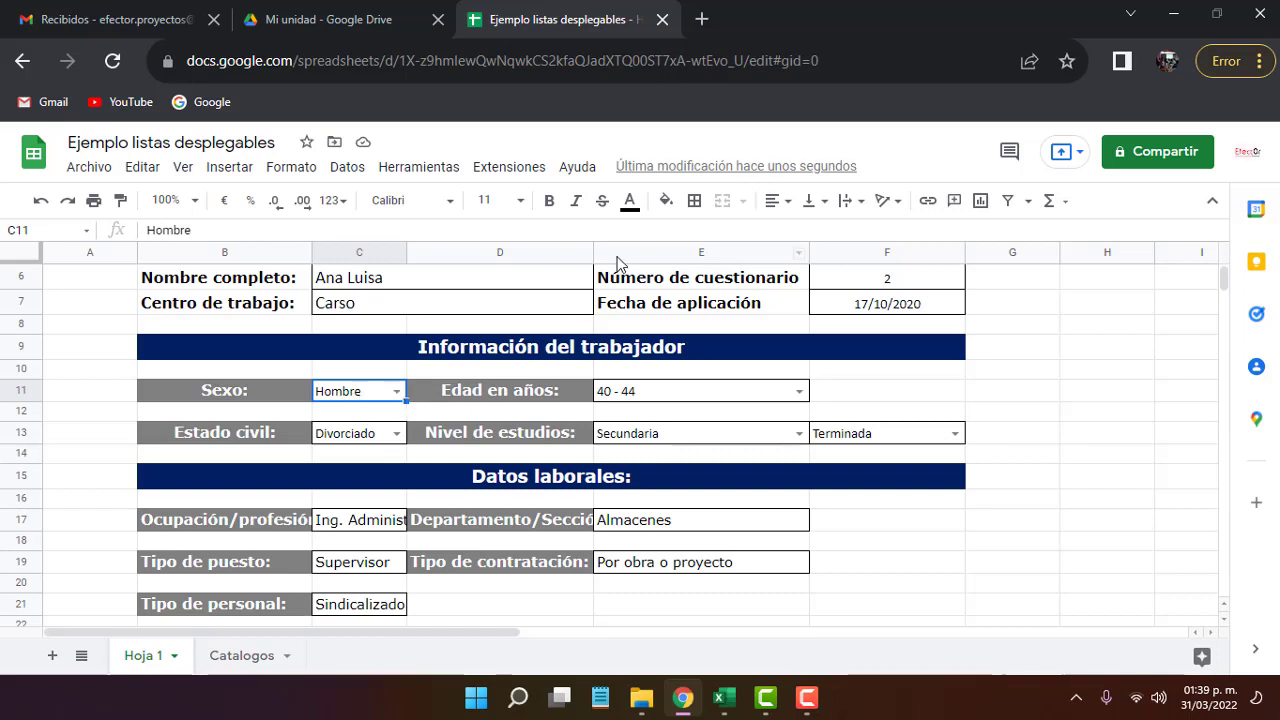
Start a conditional formatting rule for C11 matching text exactly Hombre
left_click(666, 202)
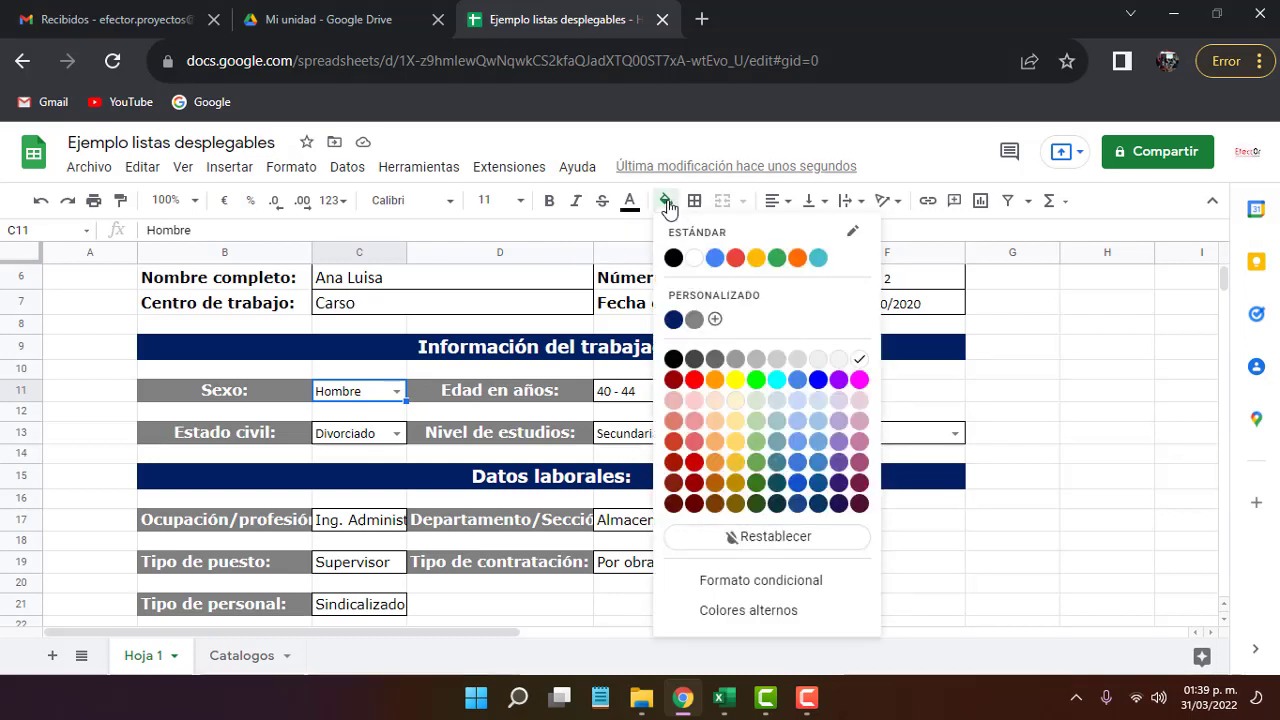
left_click(735, 582)
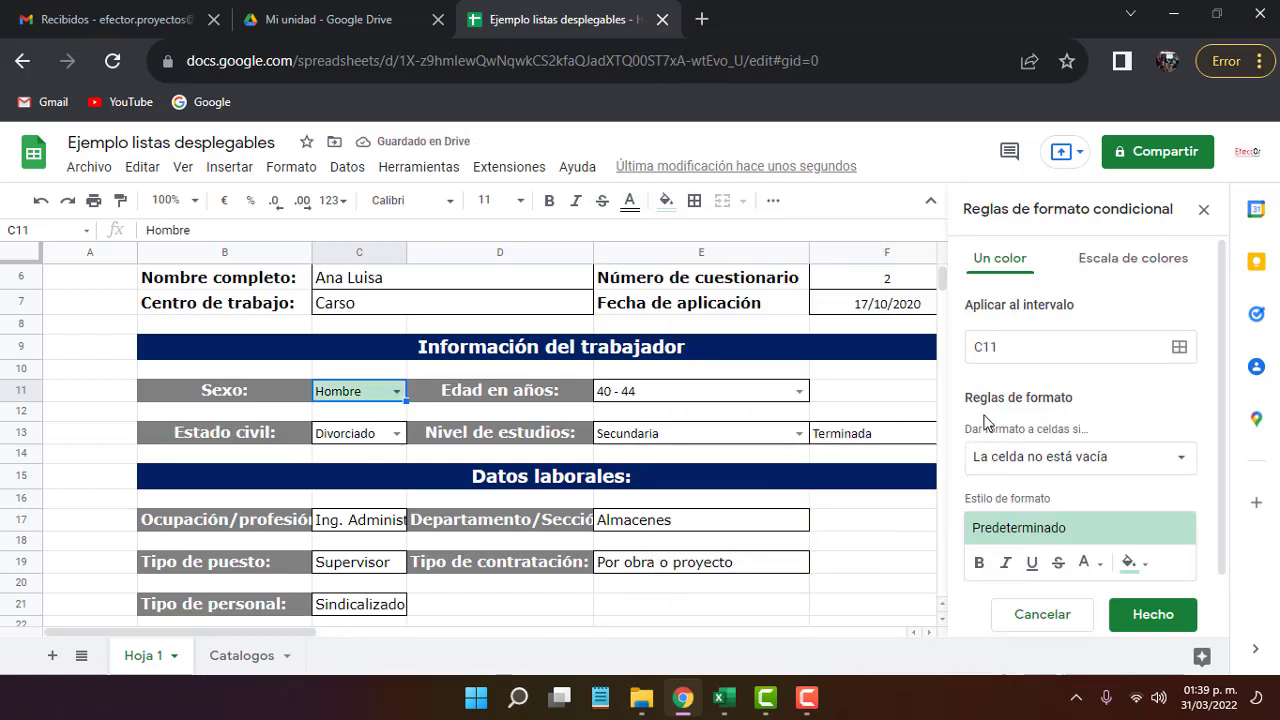
left_click(998, 468)
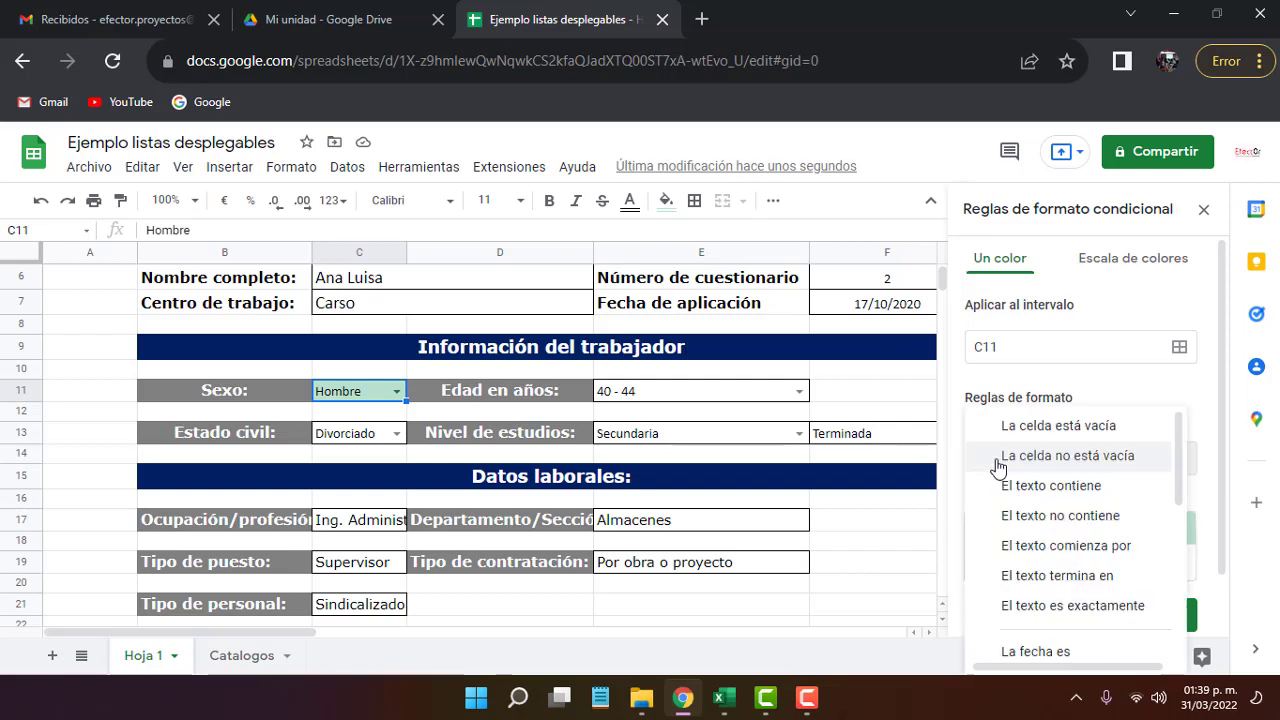
left_click(1022, 612)
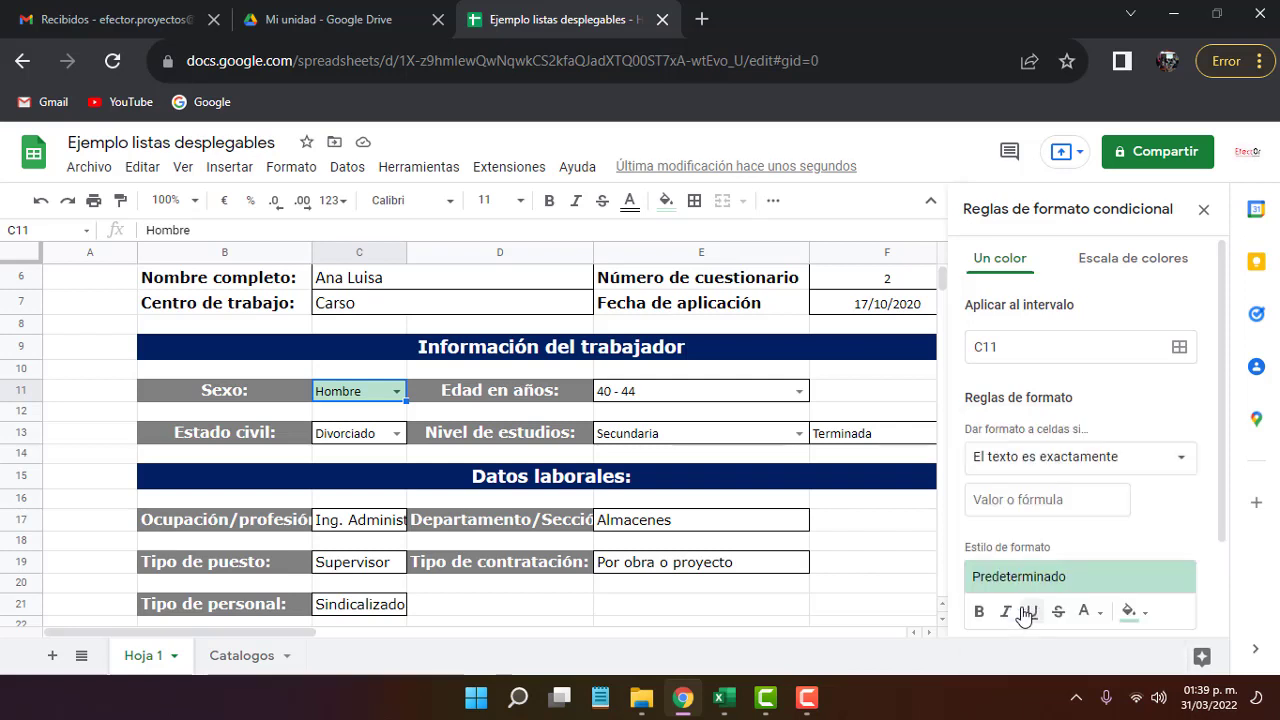
left_click(999, 497)
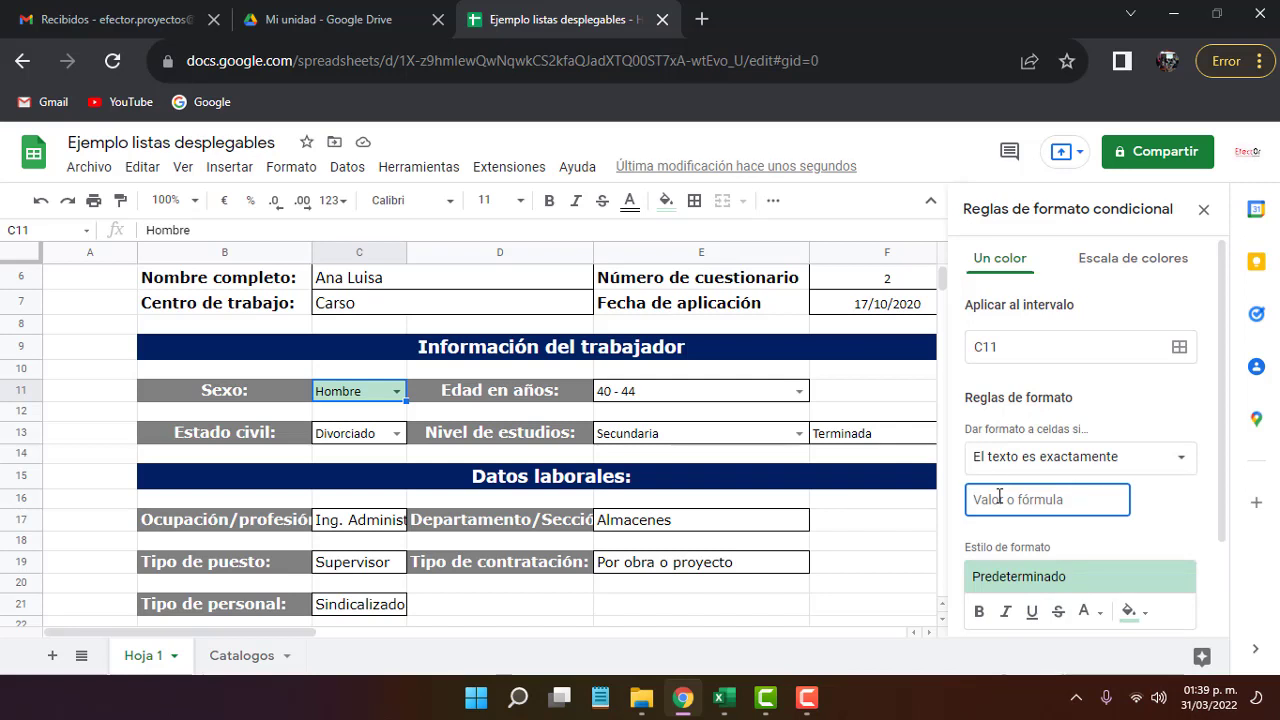
type("Hombre")
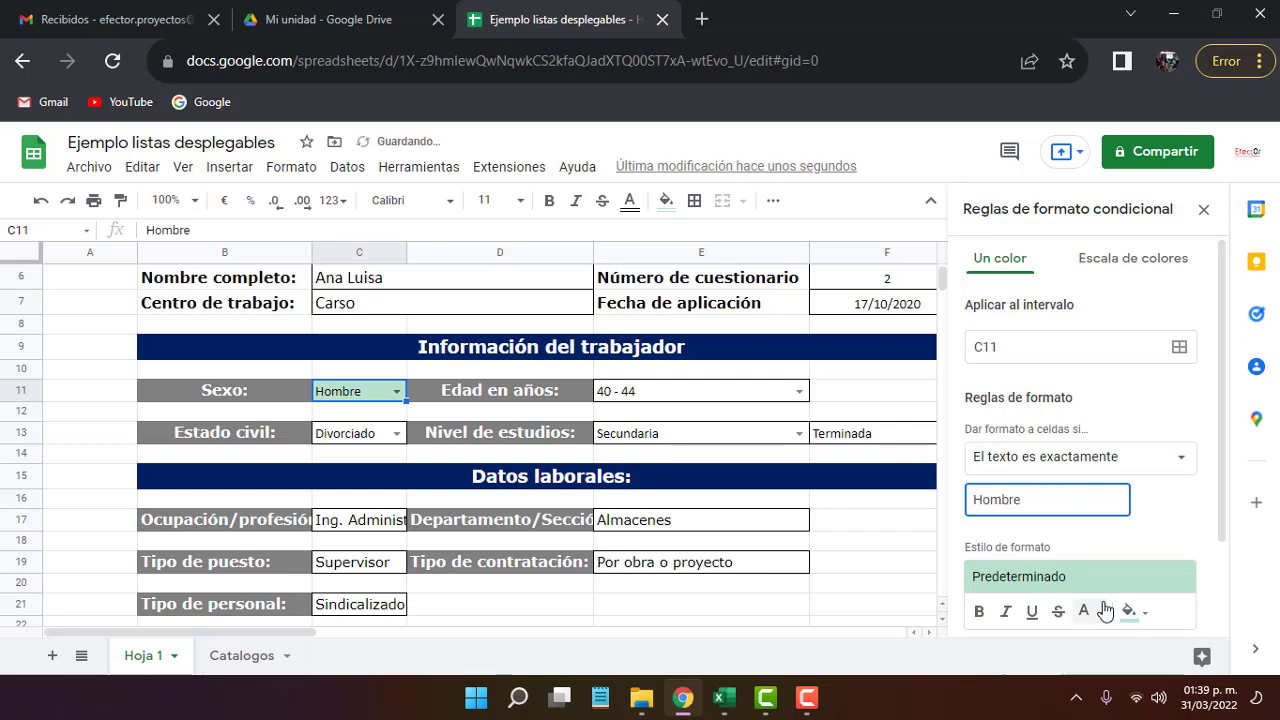
Give the Hombre rule a light blue fill and save it
left_click(1128, 612)
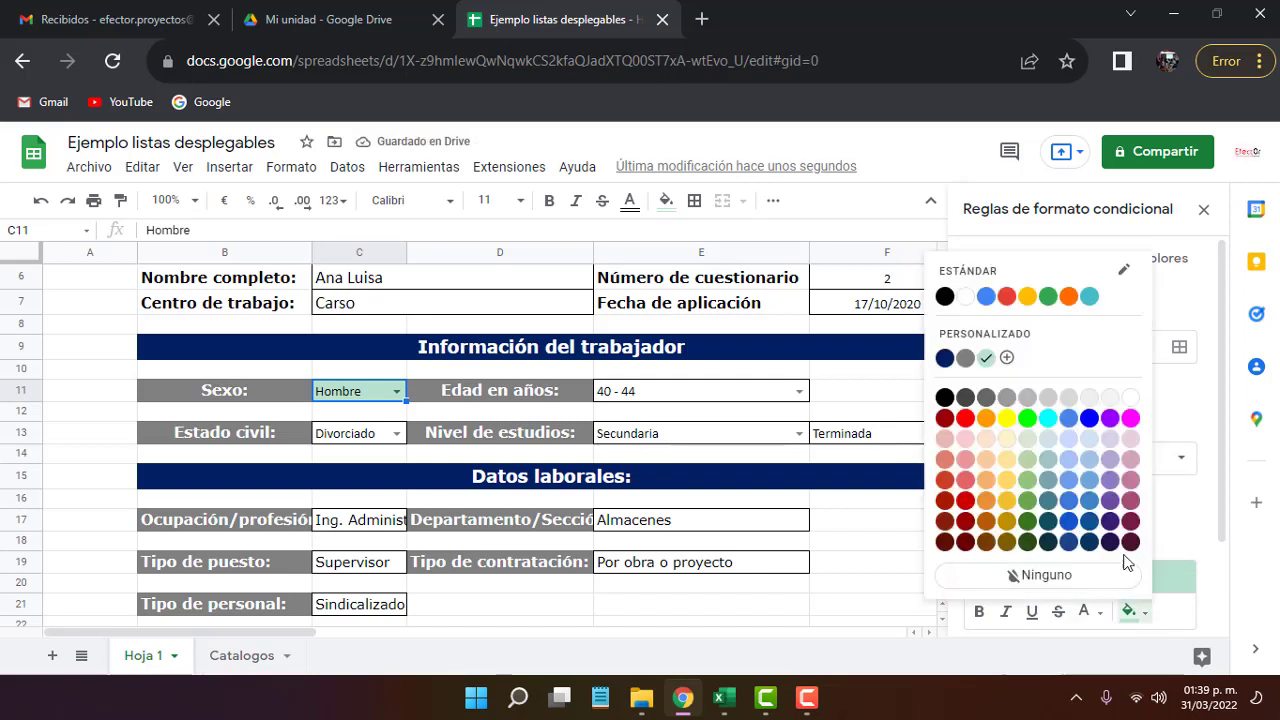
left_click(1068, 521)
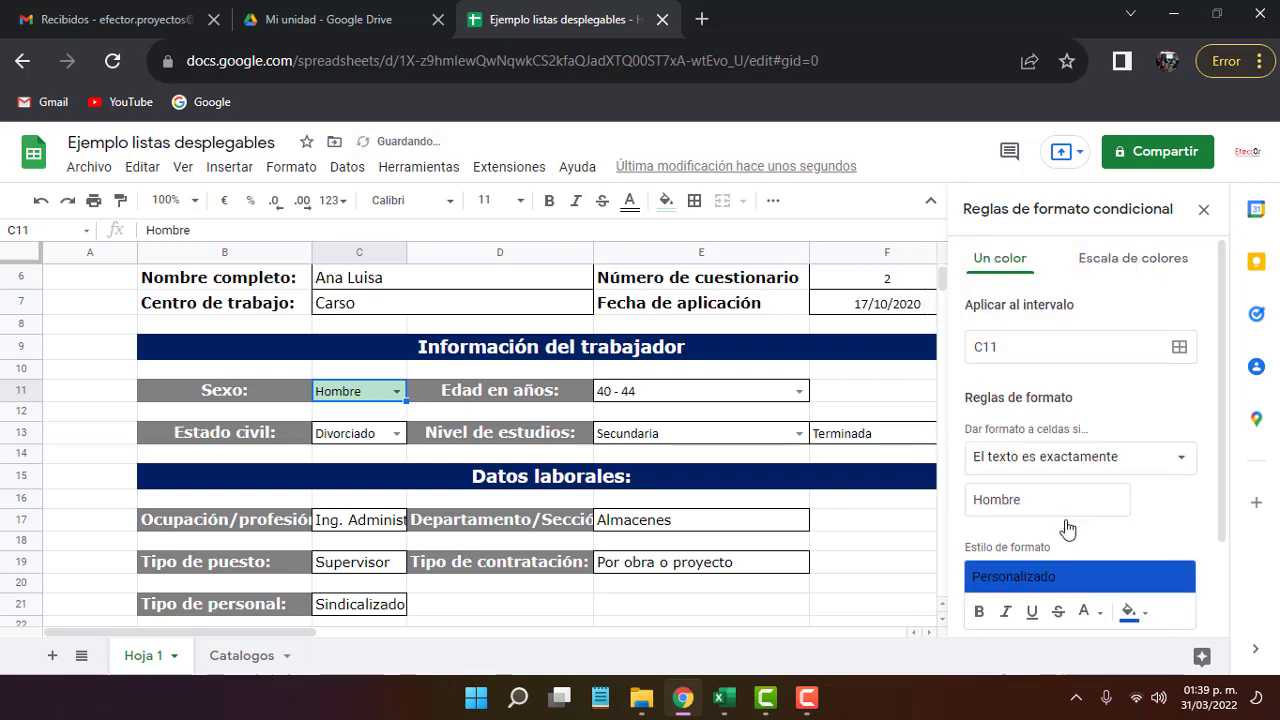
left_click(1130, 612)
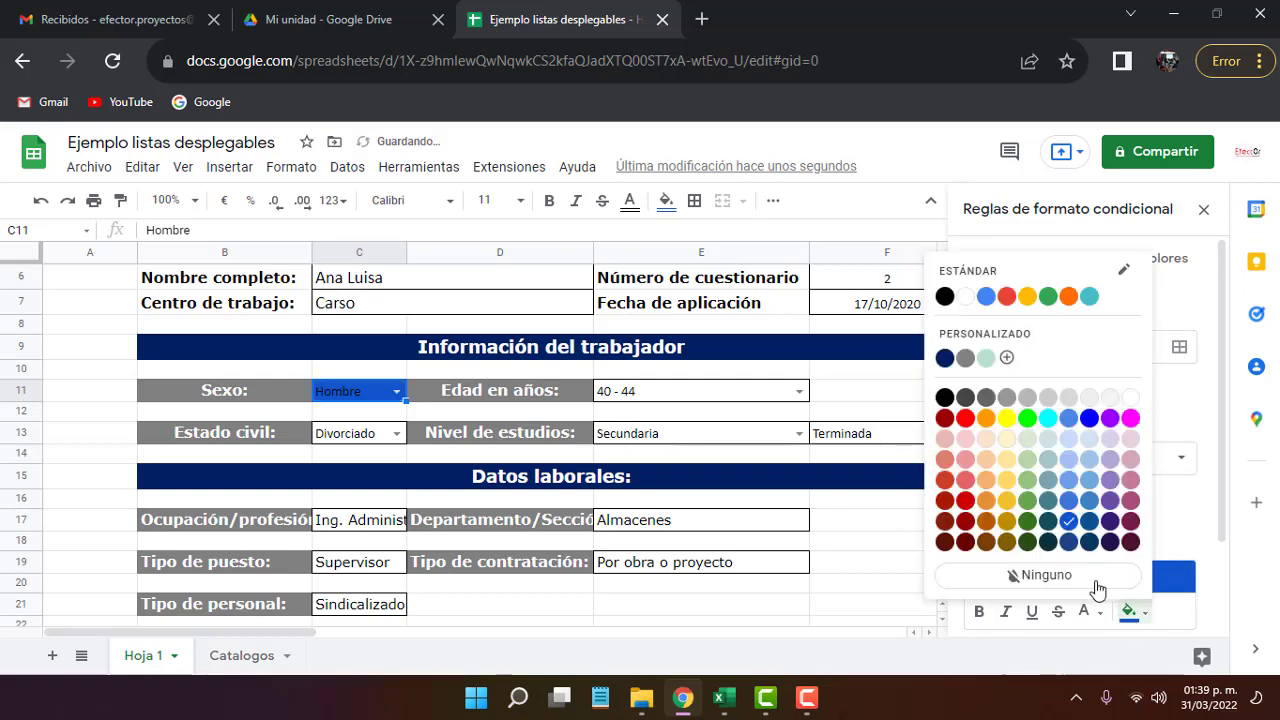
left_click(1065, 462)
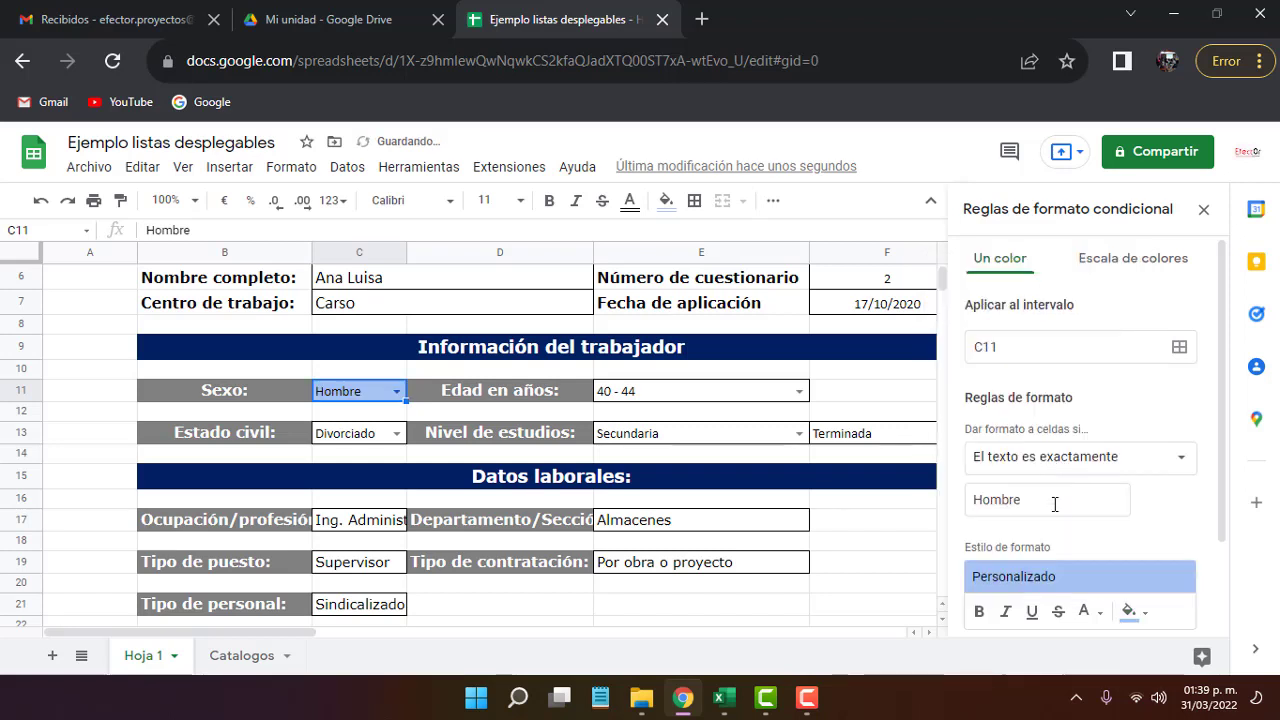
scroll(1122, 472, "down", 3)
scroll(1170, 472, "down", 1)
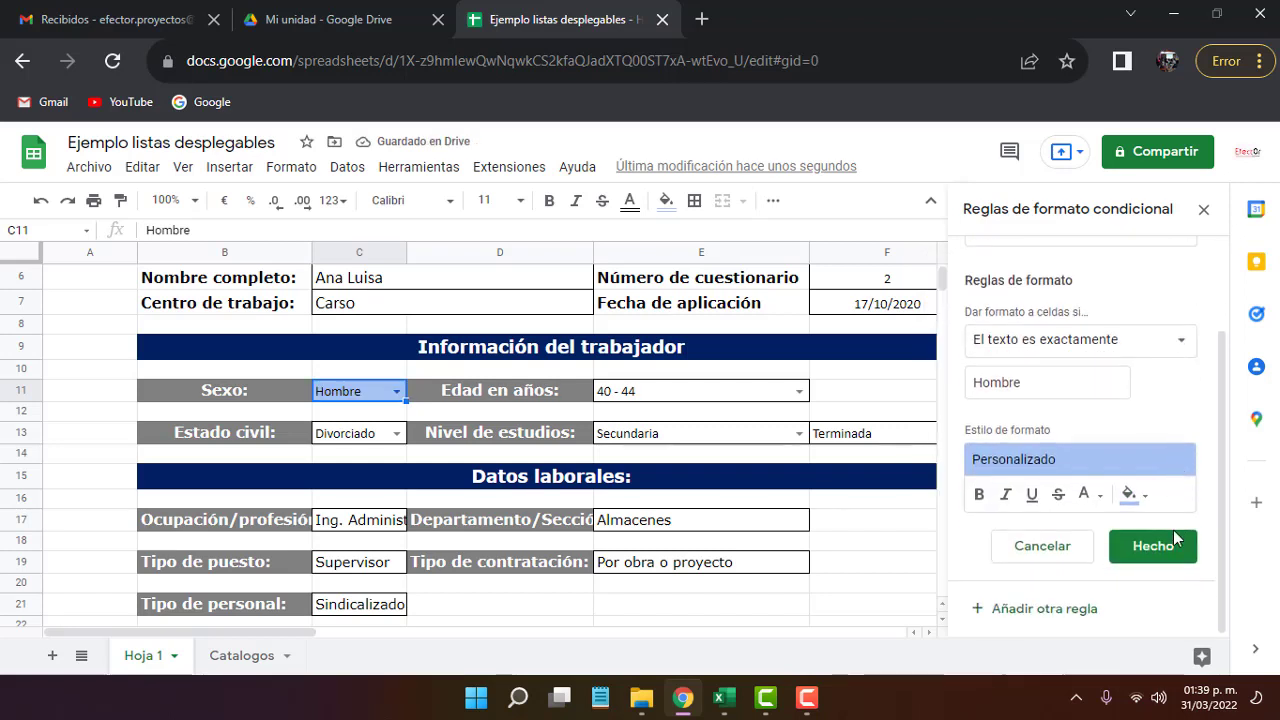
left_click(1152, 545)
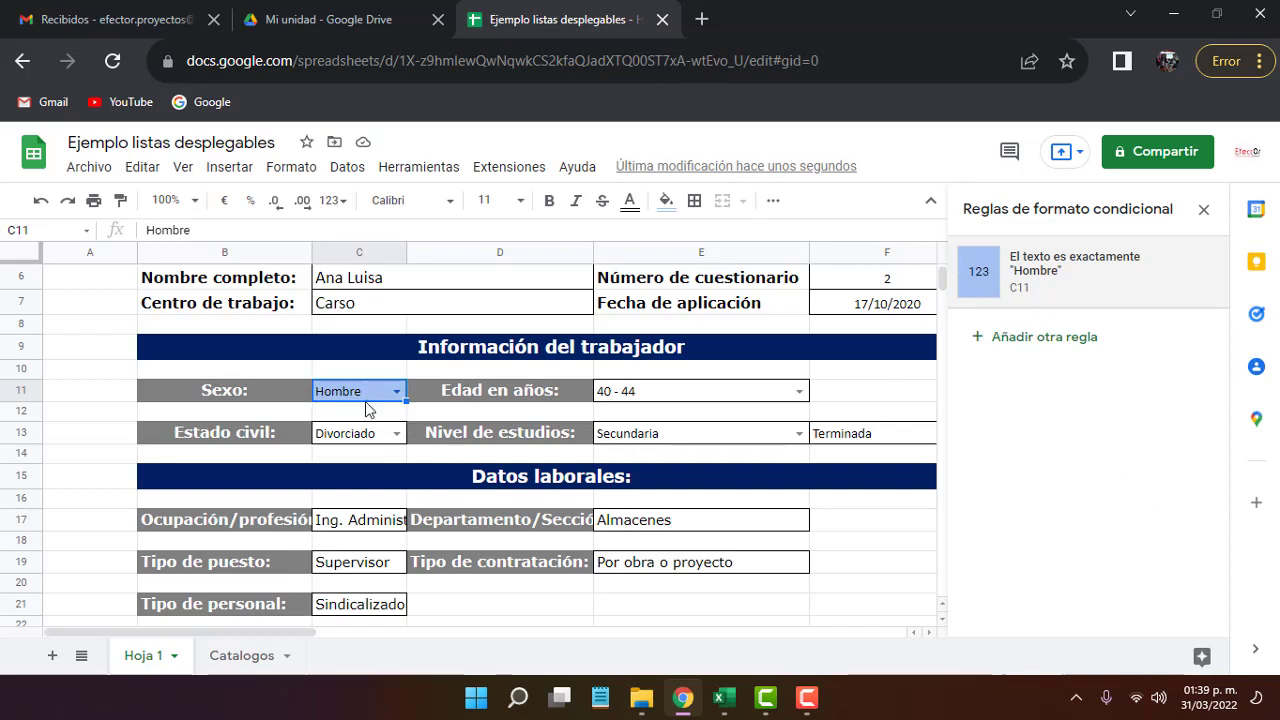
Set C11 to Mujer and add a second rule matching text exactly Mujer
left_click(396, 391)
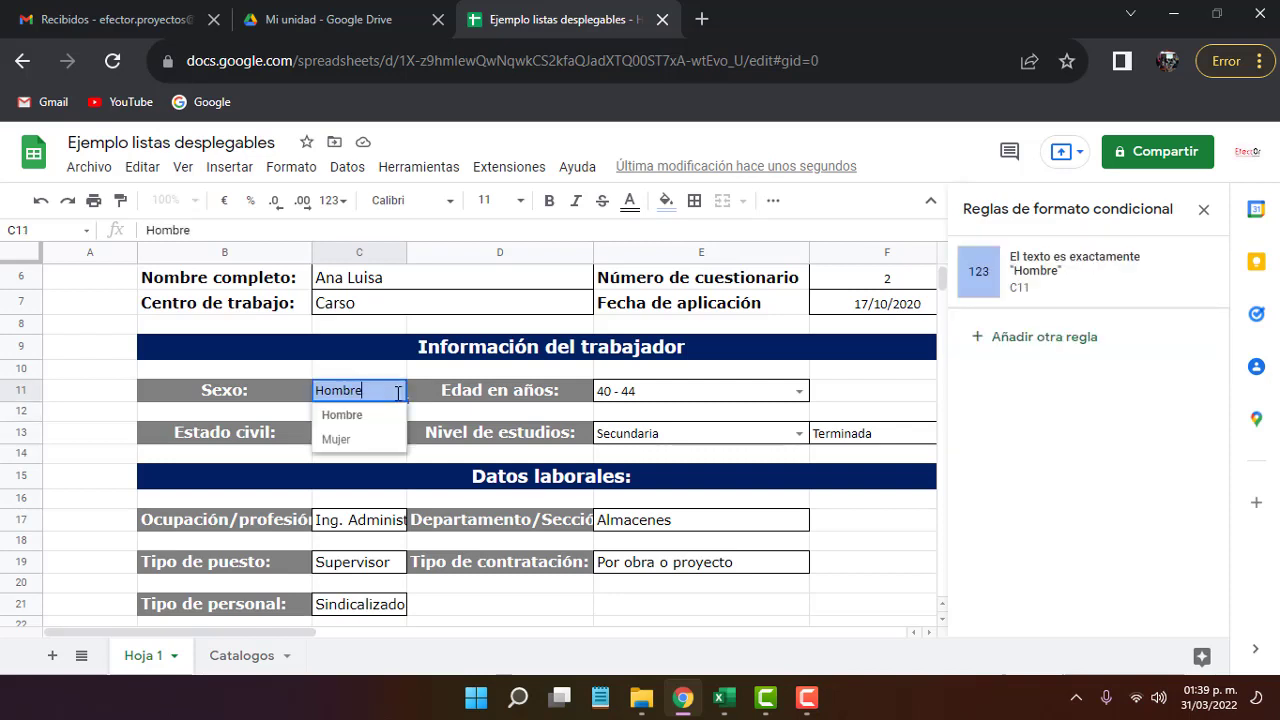
left_click(363, 440)
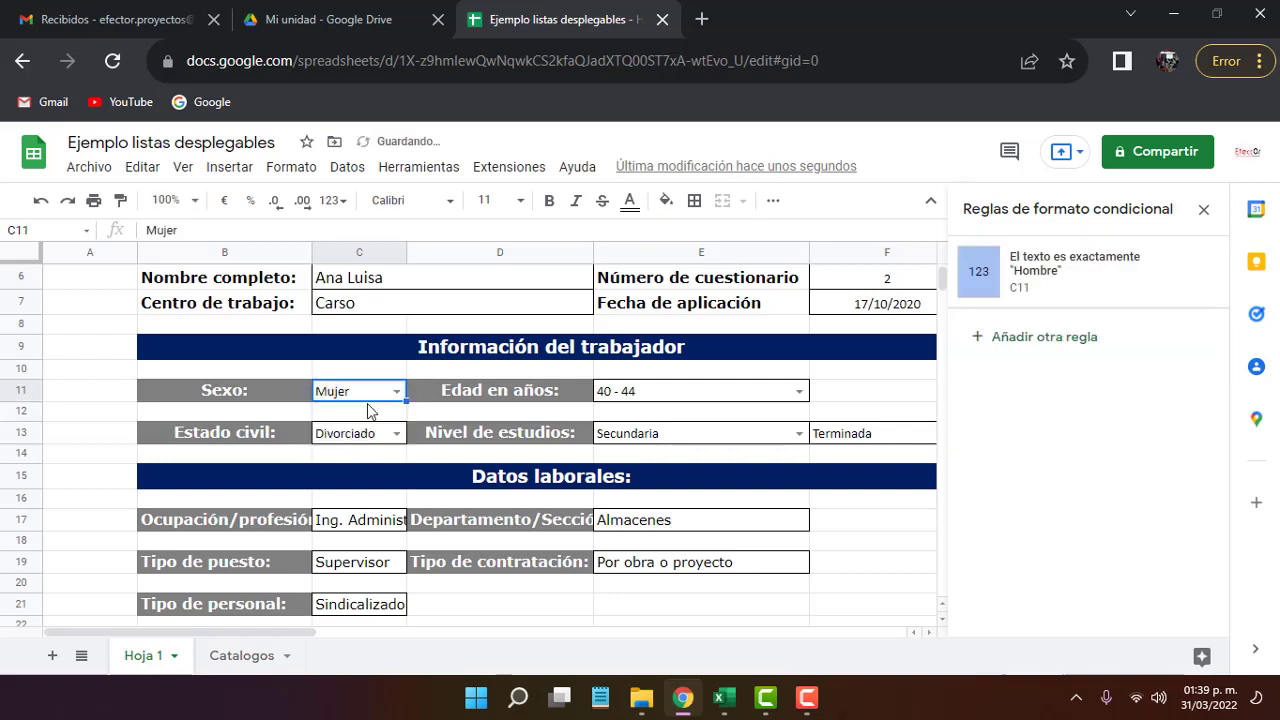
left_click(1040, 340)
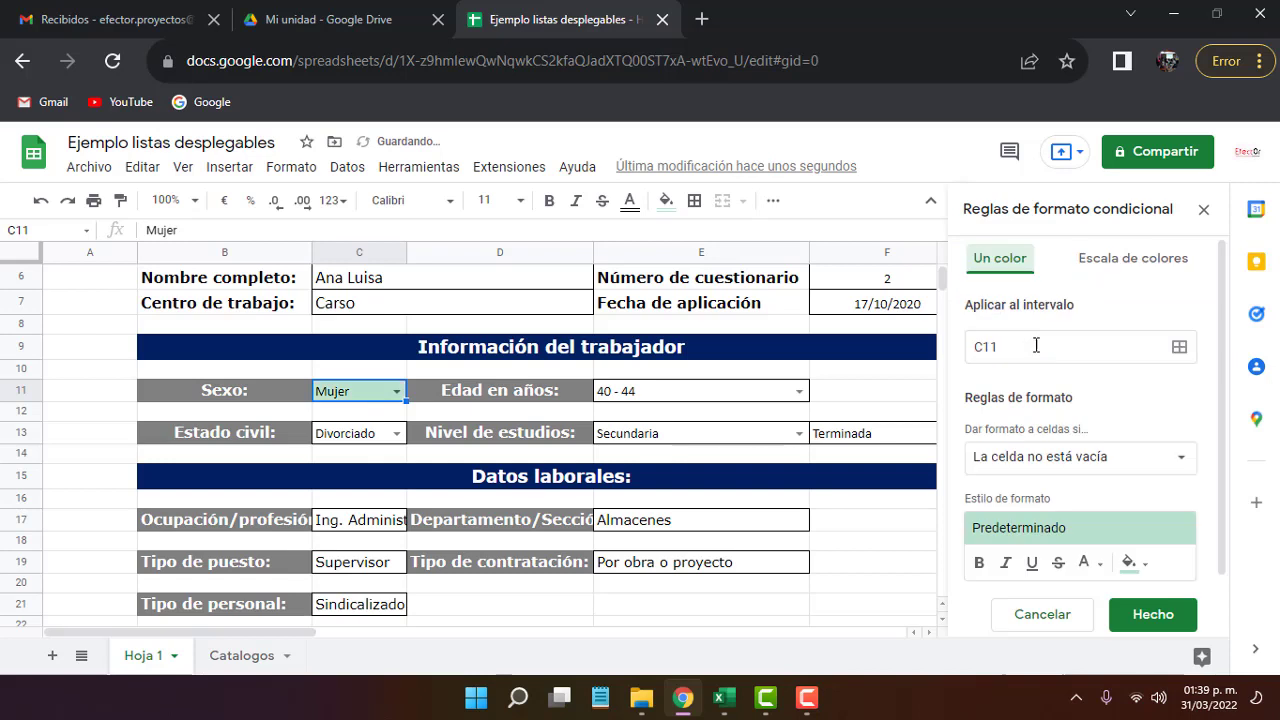
left_click(1029, 465)
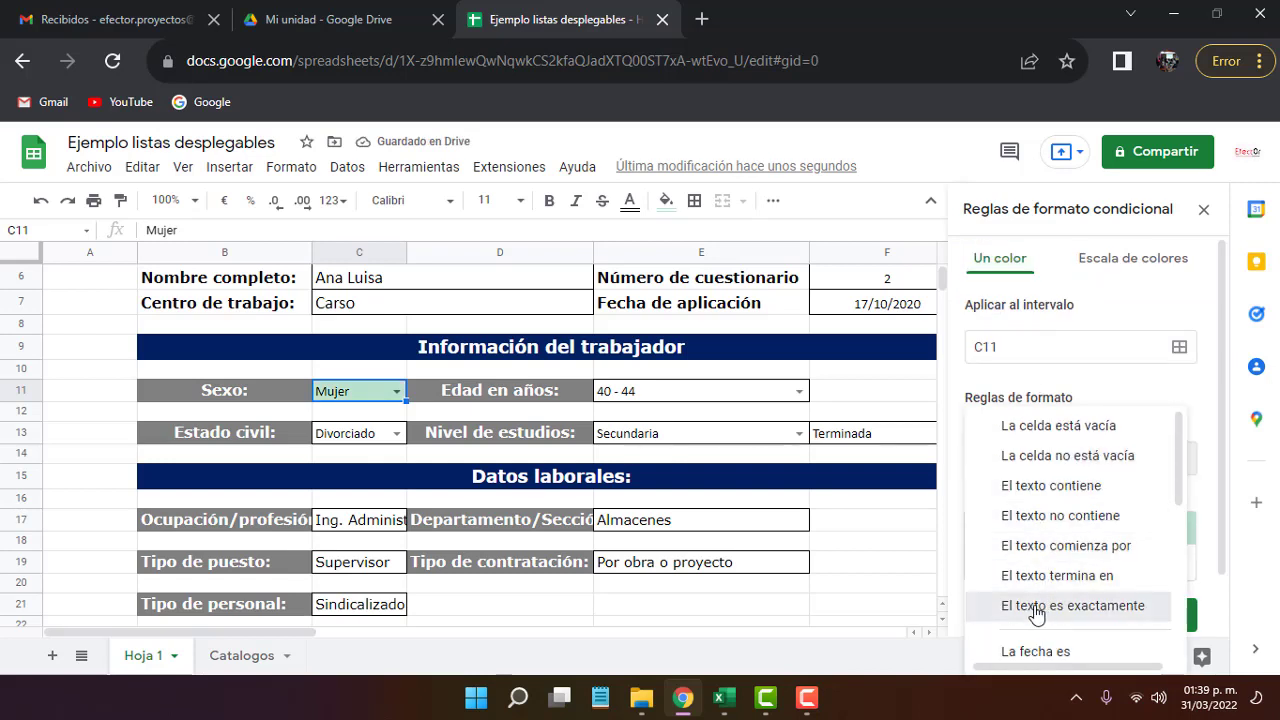
left_click(1045, 606)
left_click(1022, 505)
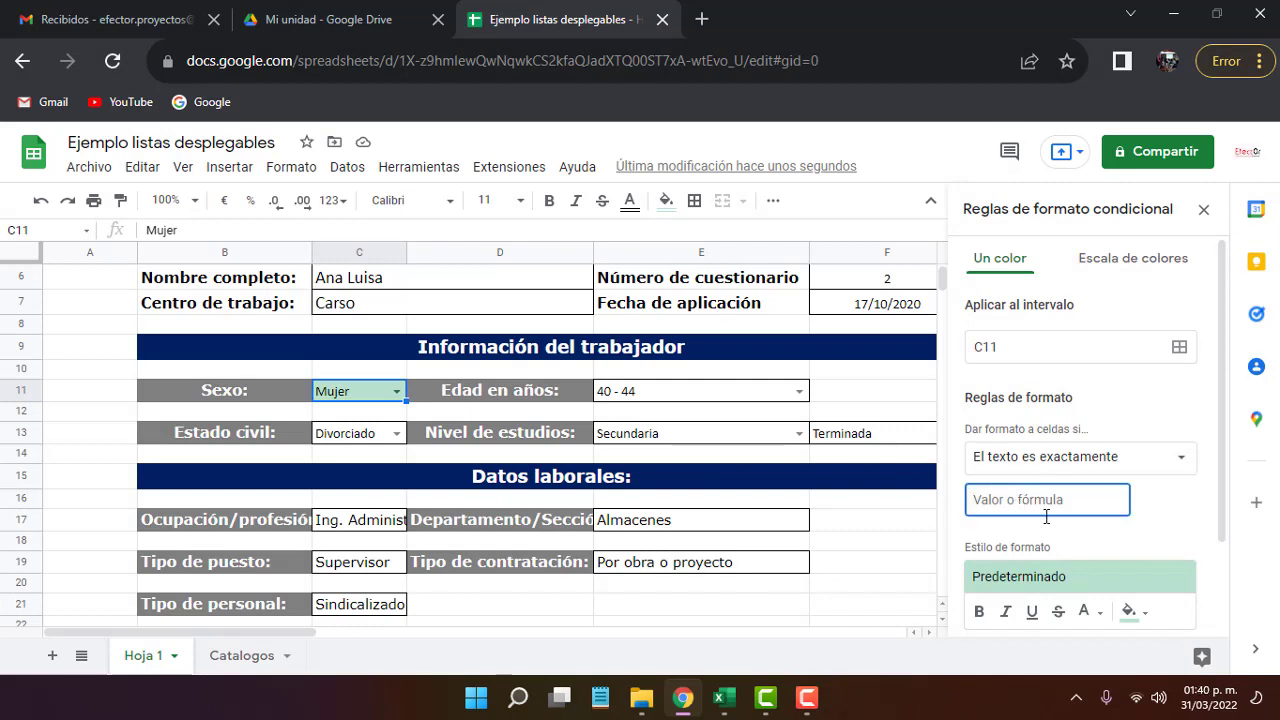
type("Mujer")
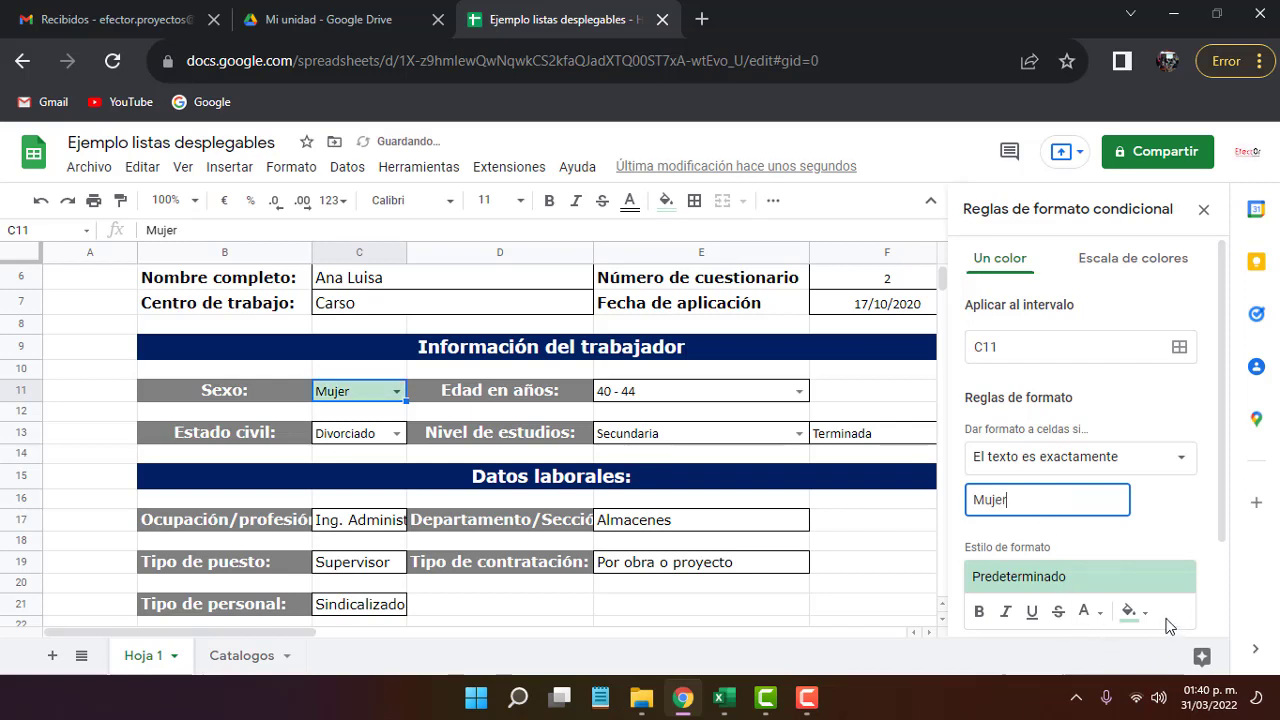
Give the Mujer rule a magenta fill and save it
left_click(1130, 611)
left_click(1130, 418)
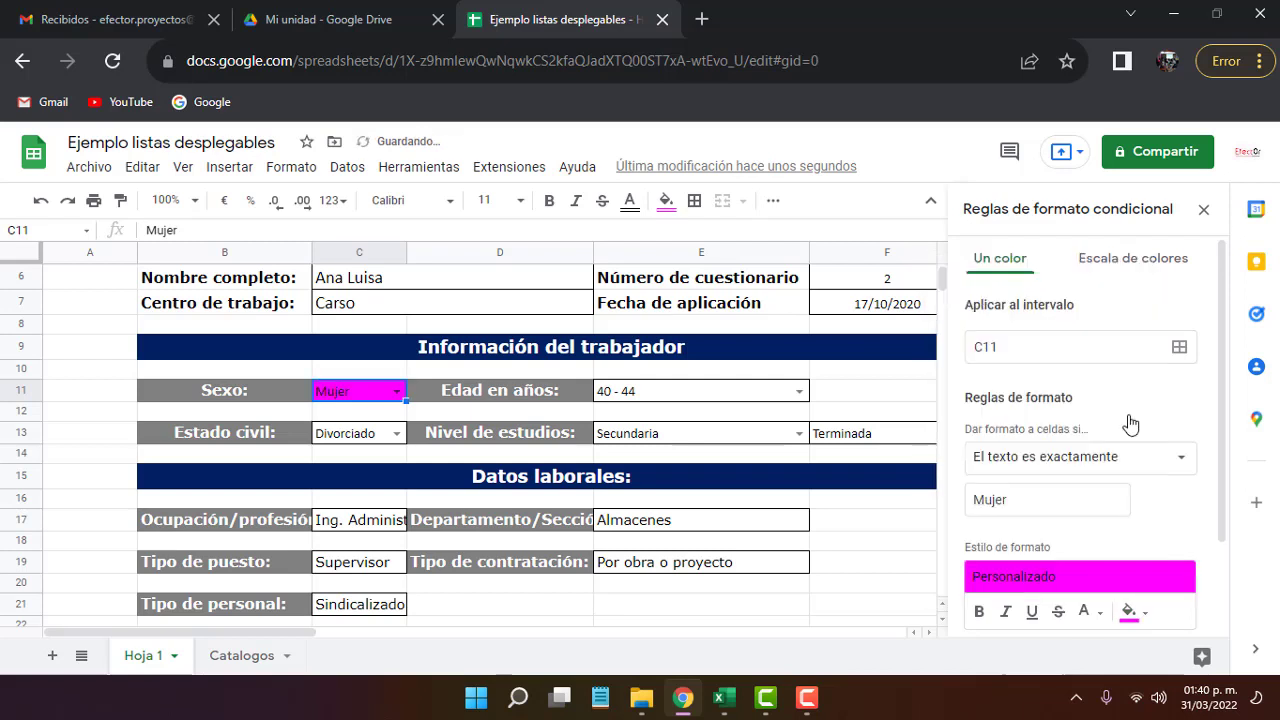
scroll(1138, 502, "down", 2)
left_click(1152, 545)
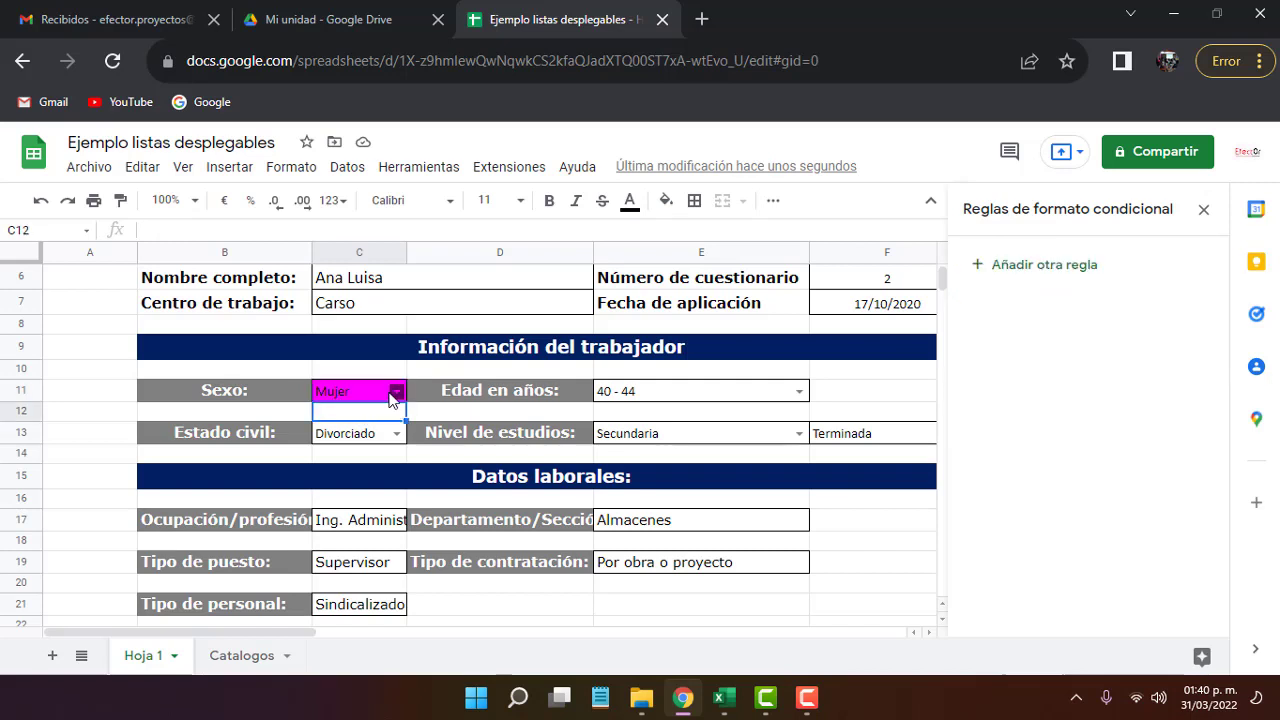
left_click(394, 391)
Test C11 with Hombre and Mujer, then delete both Sexo colour rules
left_click(363, 412)
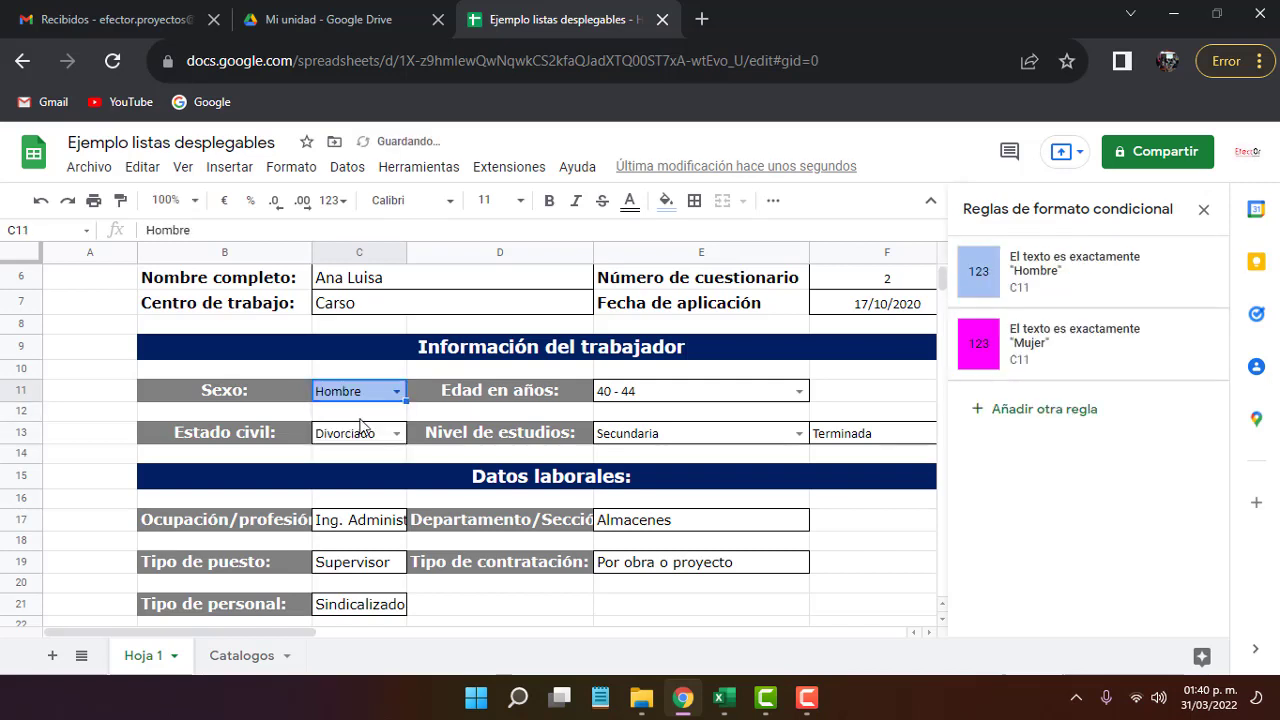
left_click(396, 391)
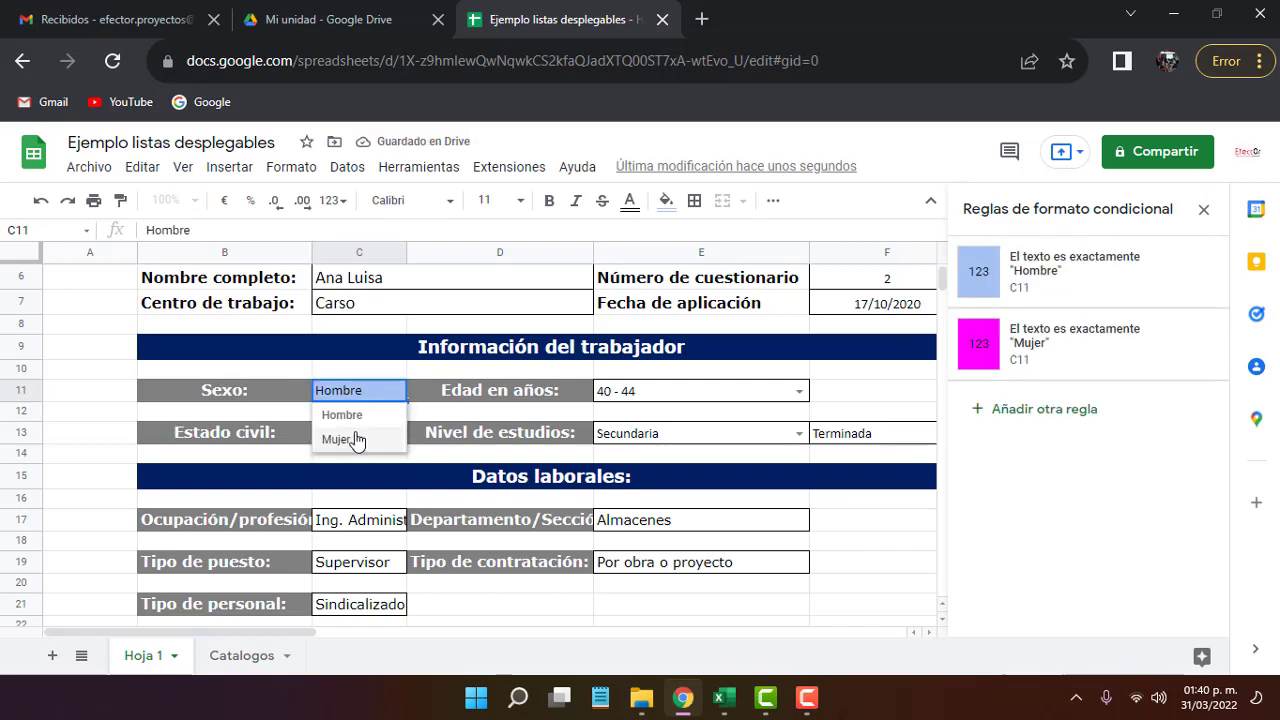
left_click(357, 434)
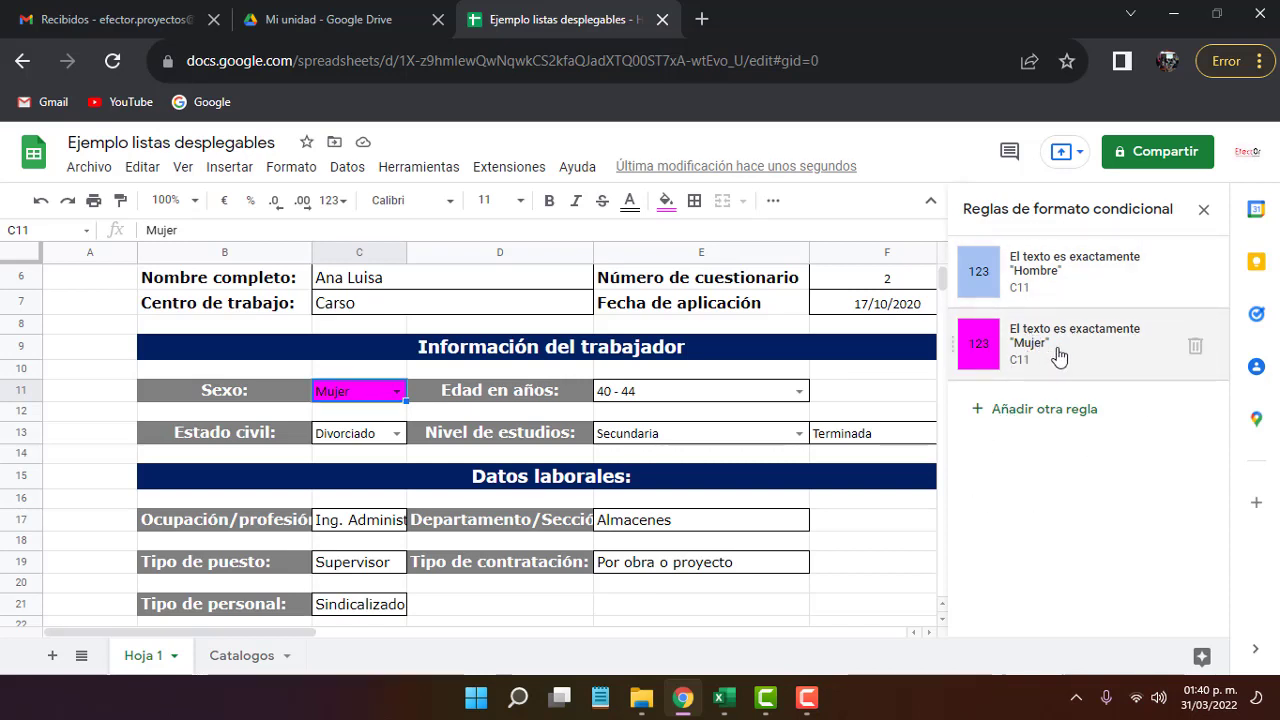
mouse_move(1088, 343)
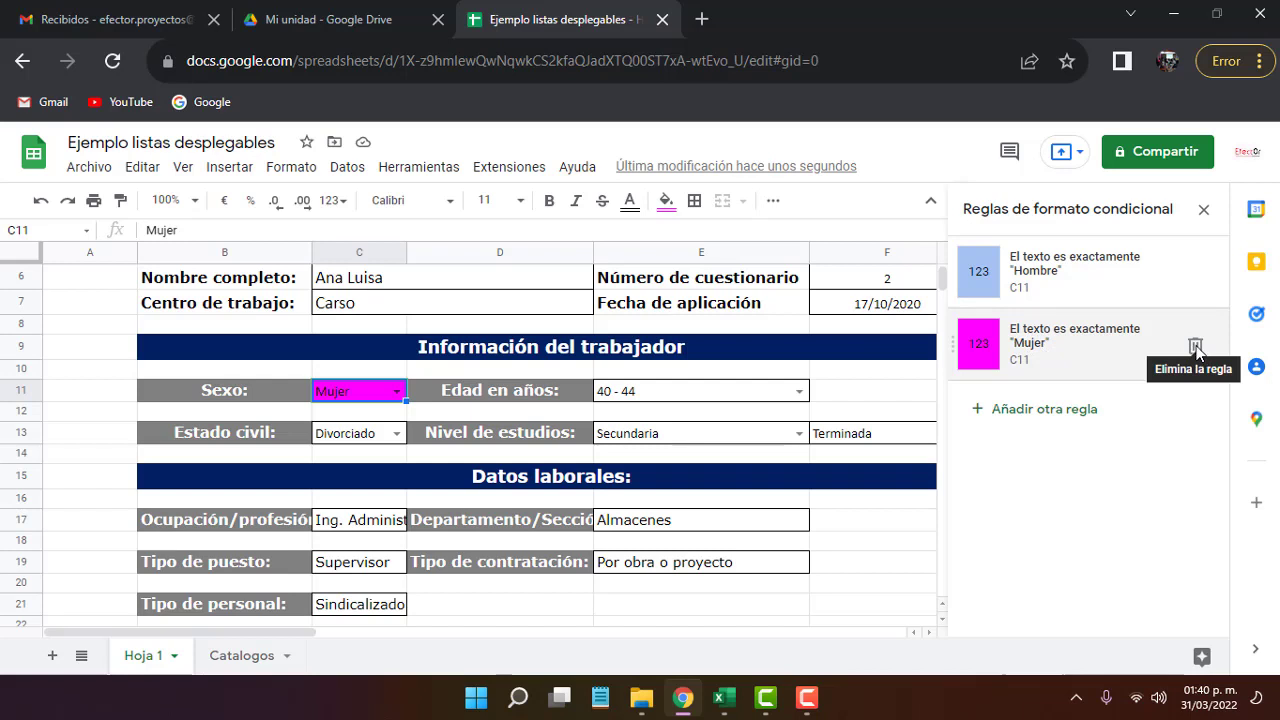
left_click(1196, 346)
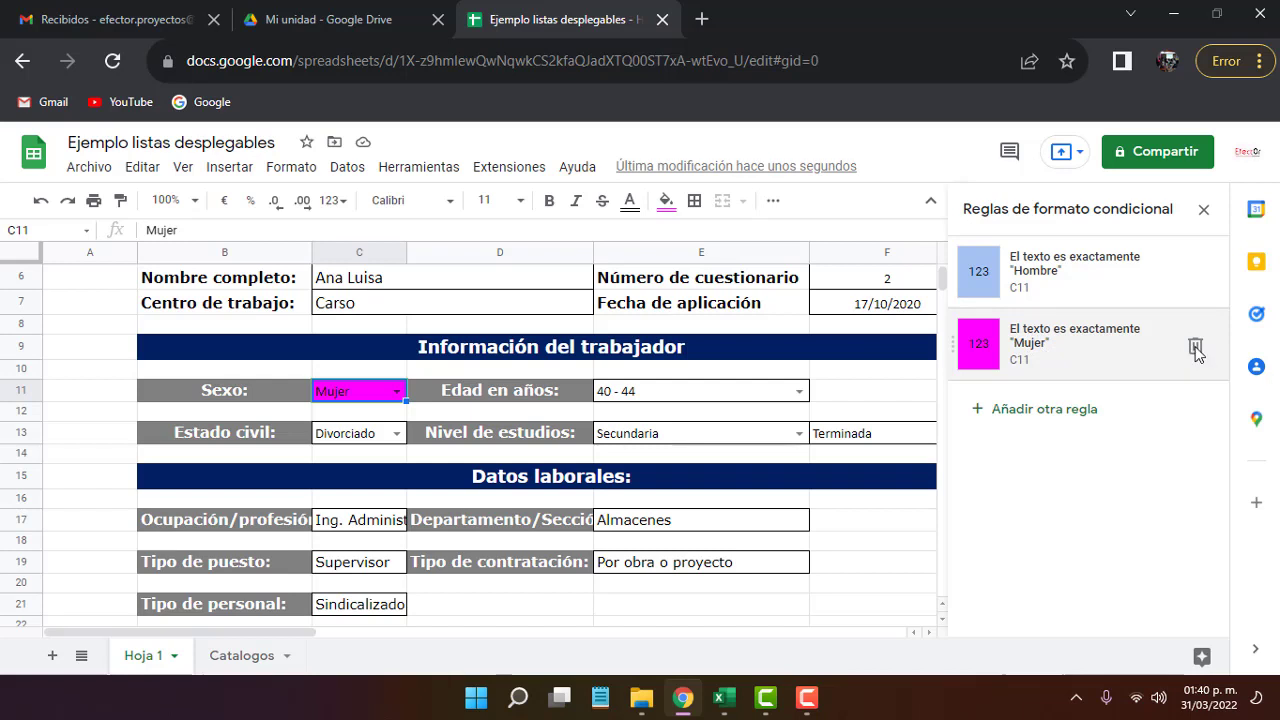
left_click(1197, 280)
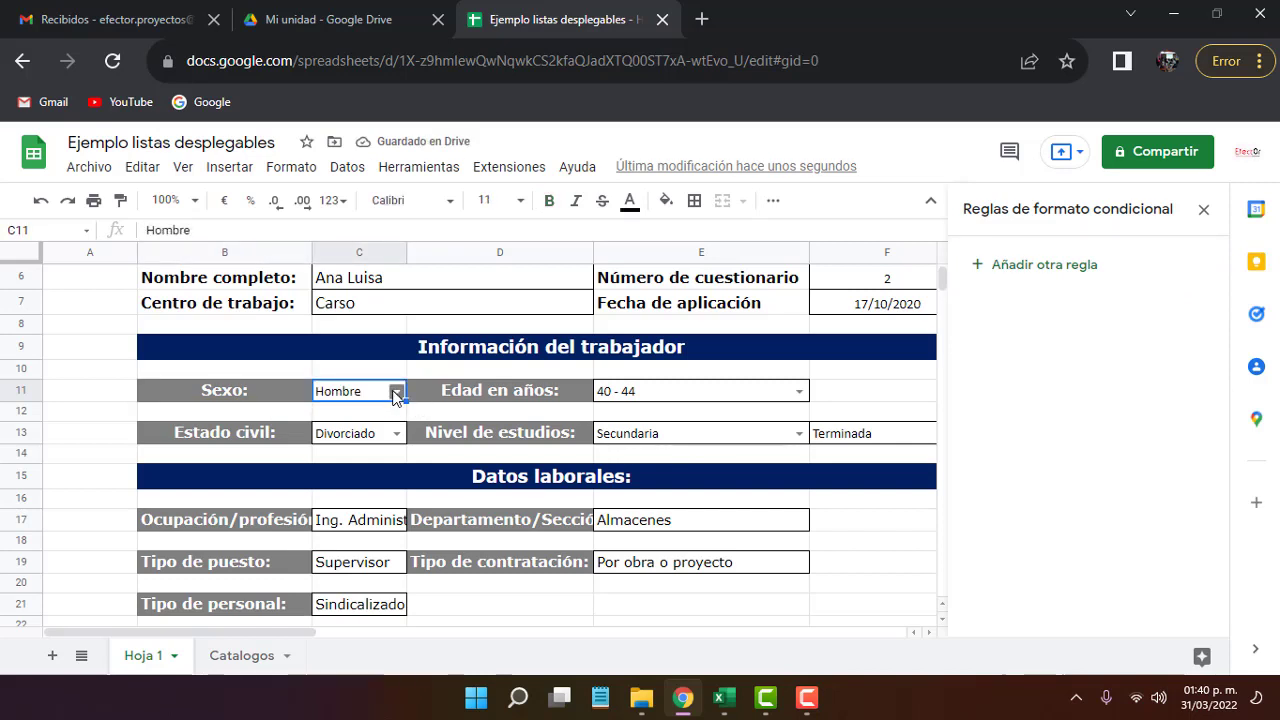
Set C11 to Mujer and close the conditional formatting panel
left_click(396, 391)
left_click(368, 436)
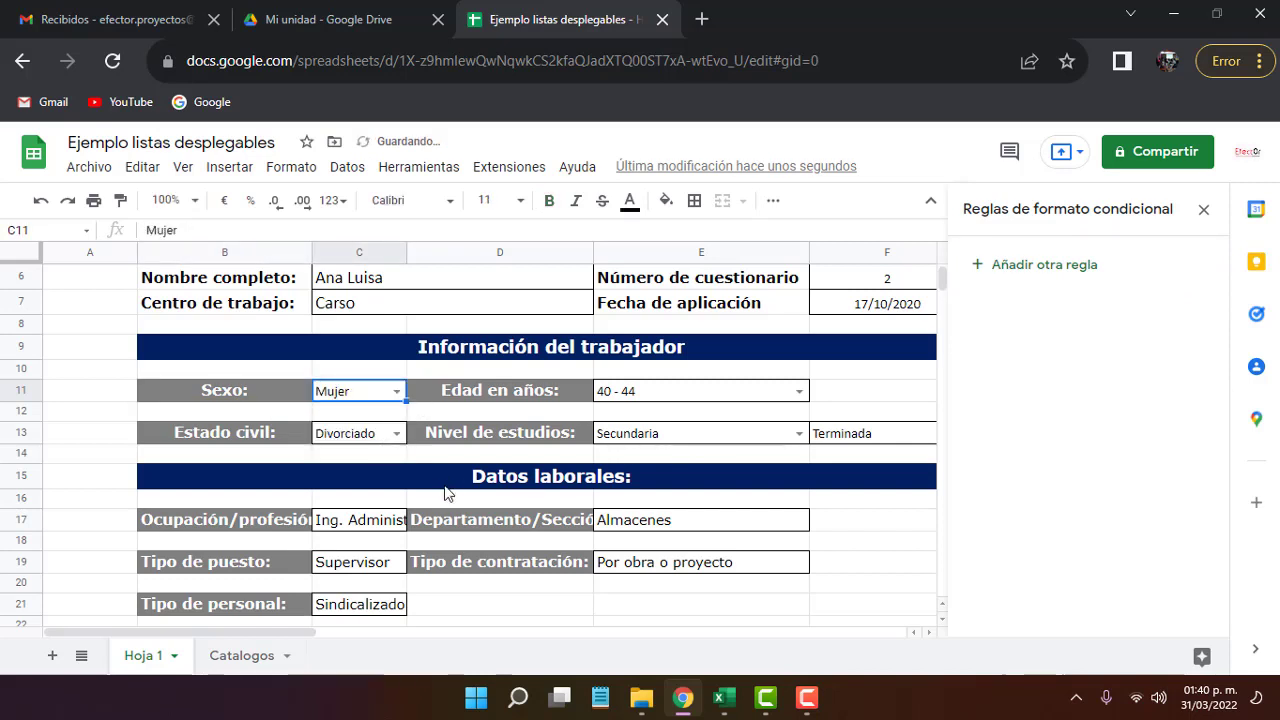
scroll(474, 579, "up", 2)
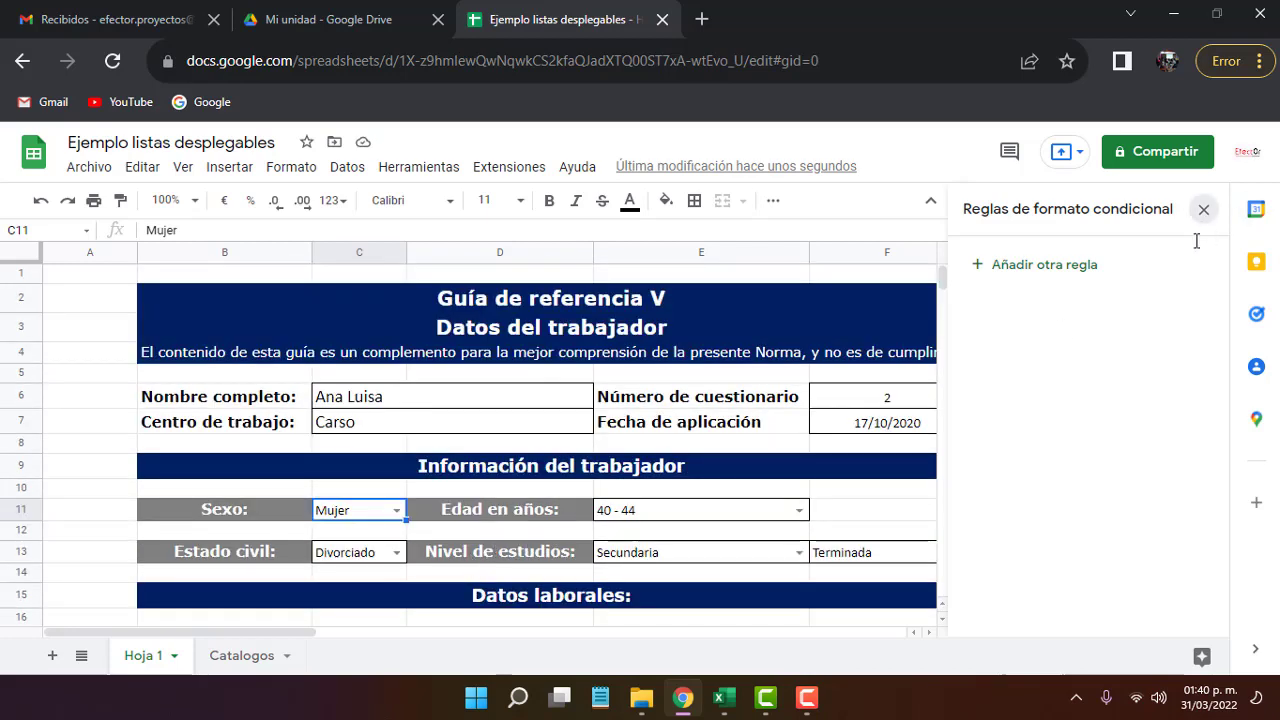
left_click(1203, 209)
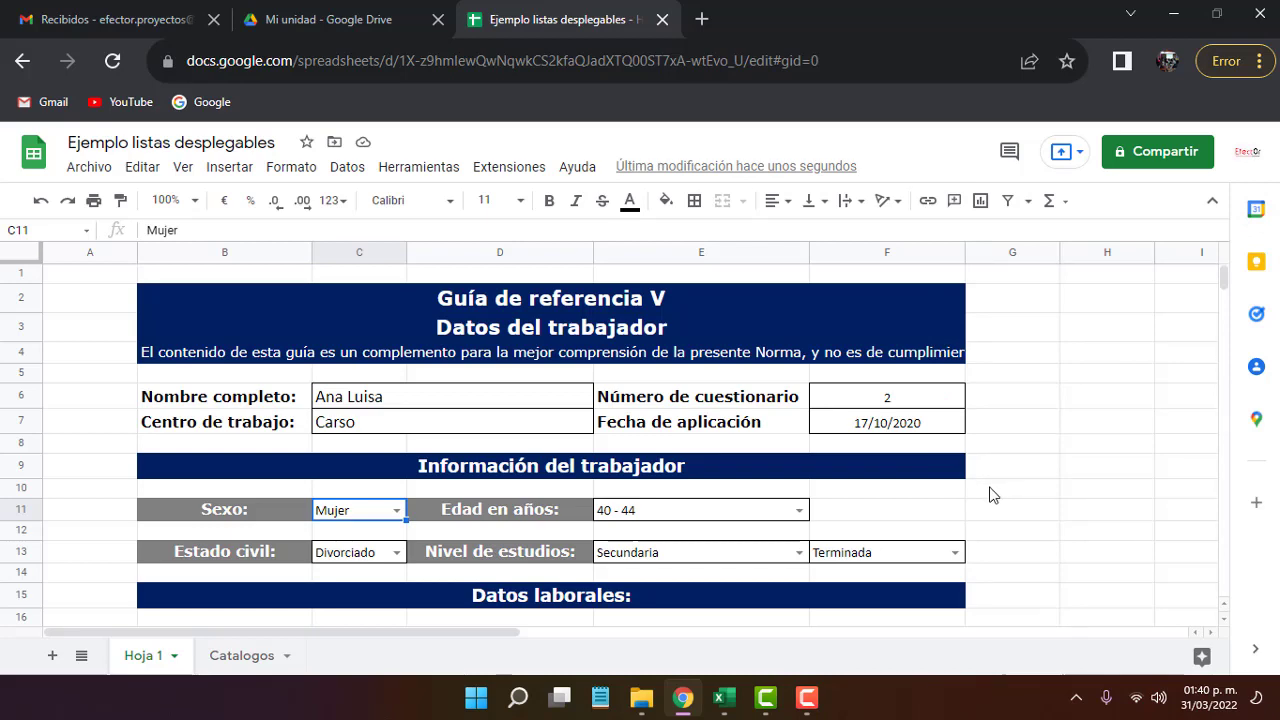